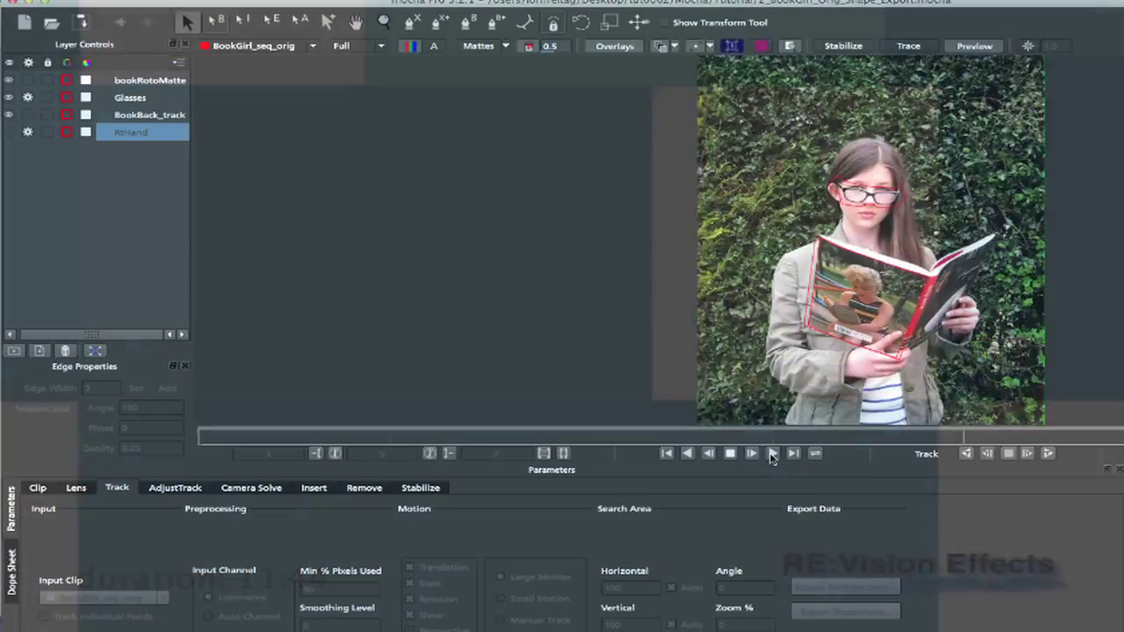
- Play the BookGirl_seq_orig clip in mocha Pro to review the girl reading the book
{"action": "left_click", "coordinate": [772, 453]}
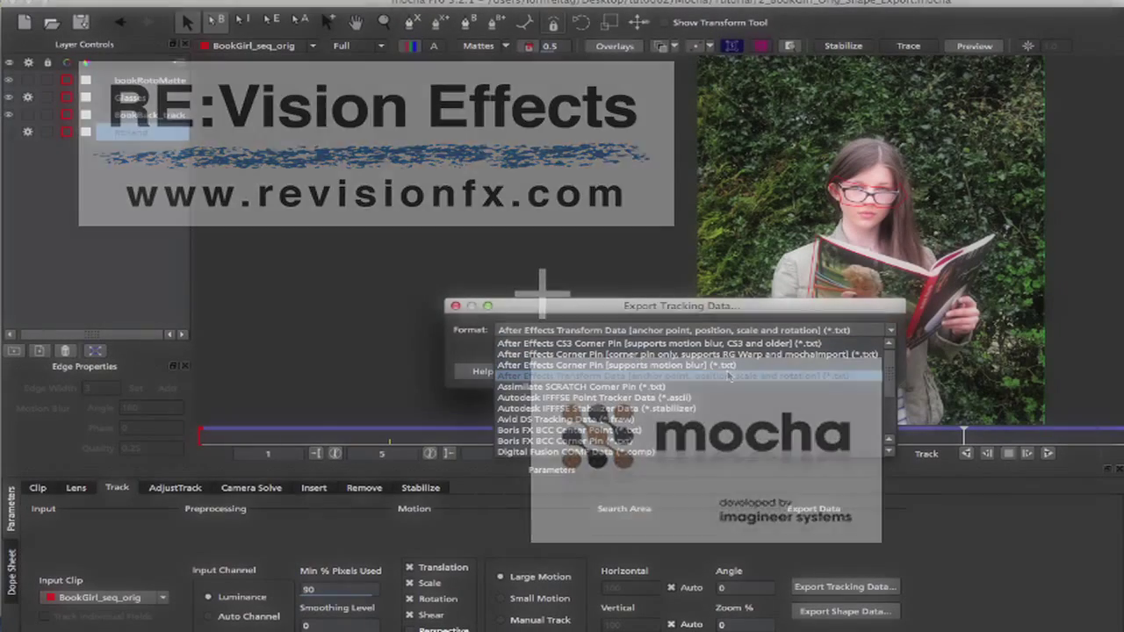
{"action": "left_click", "coordinate": [727, 380]}
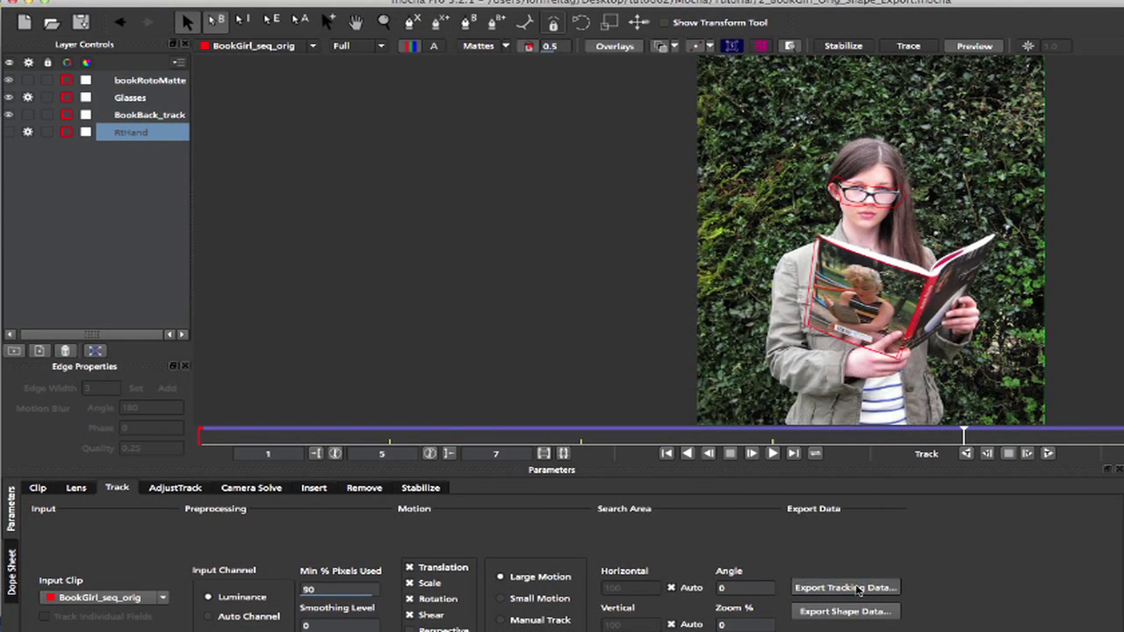
{"action": "left_click", "coordinate": [849, 586]}
{"action": "left_click", "coordinate": [733, 331]}
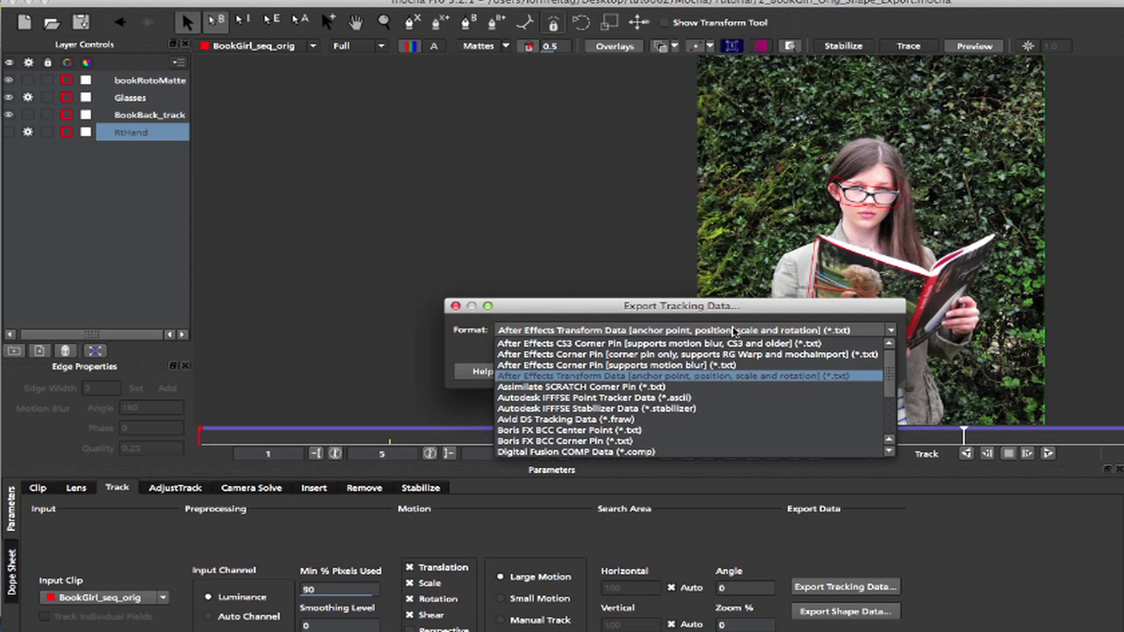
{"action": "left_click", "coordinate": [728, 375]}
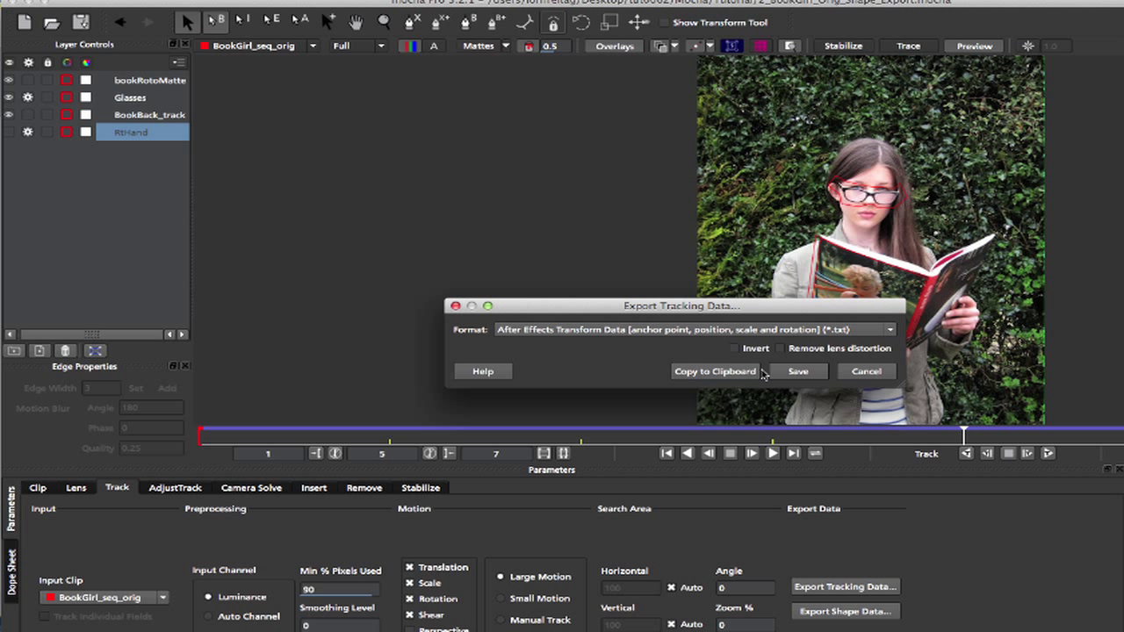
{"action": "left_click", "coordinate": [865, 371]}
{"action": "left_click", "coordinate": [843, 612]}
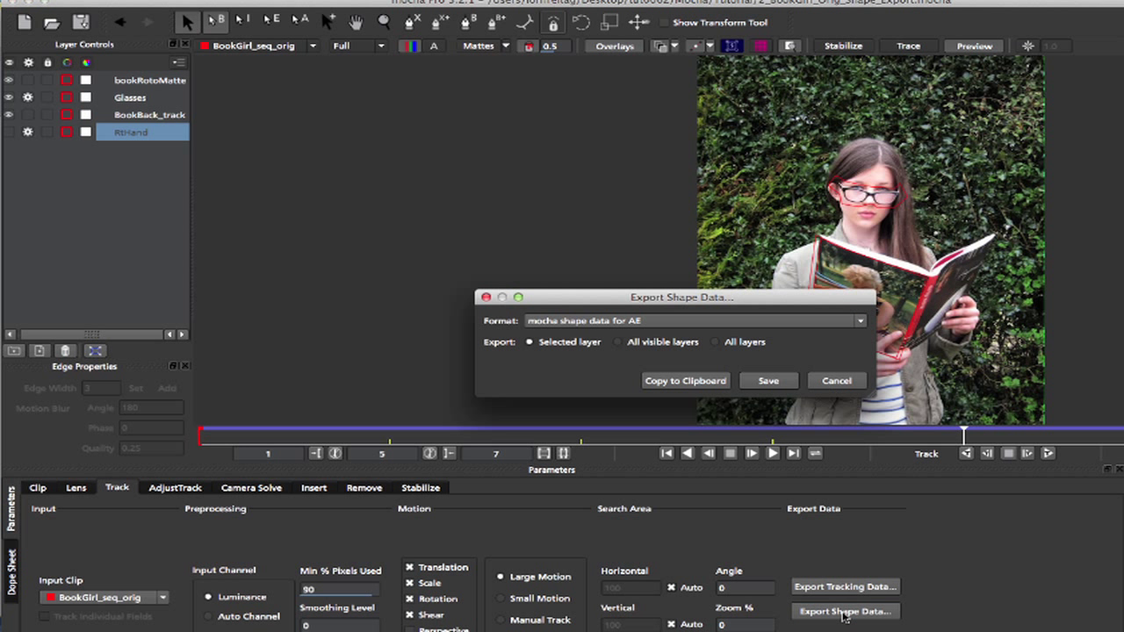
{"action": "left_click", "coordinate": [736, 322]}
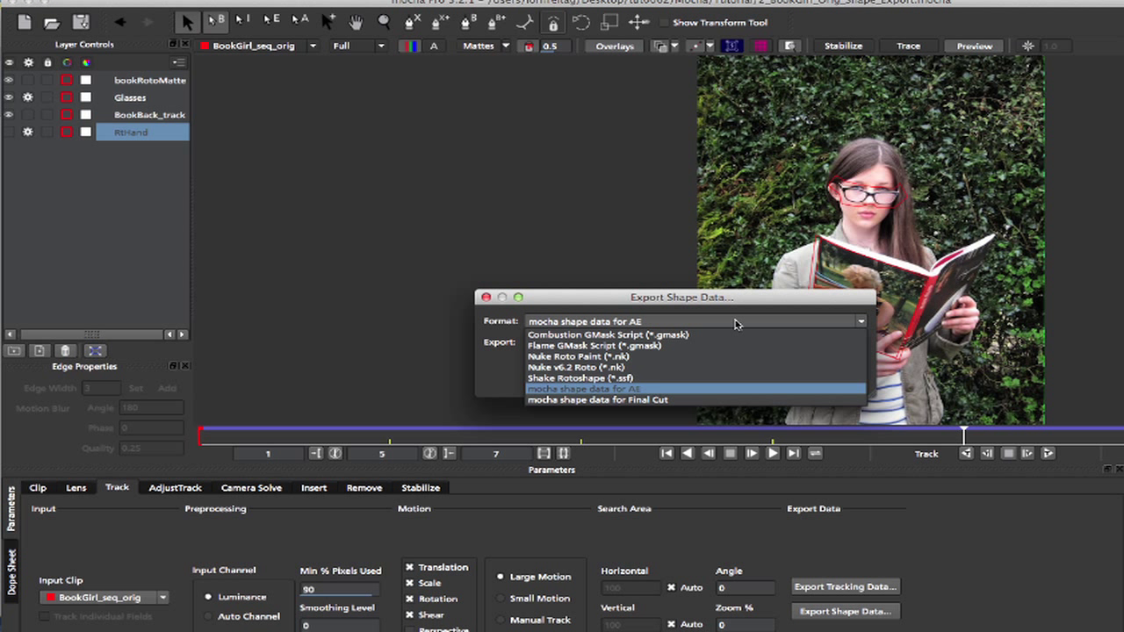
{"action": "left_click", "coordinate": [759, 388]}
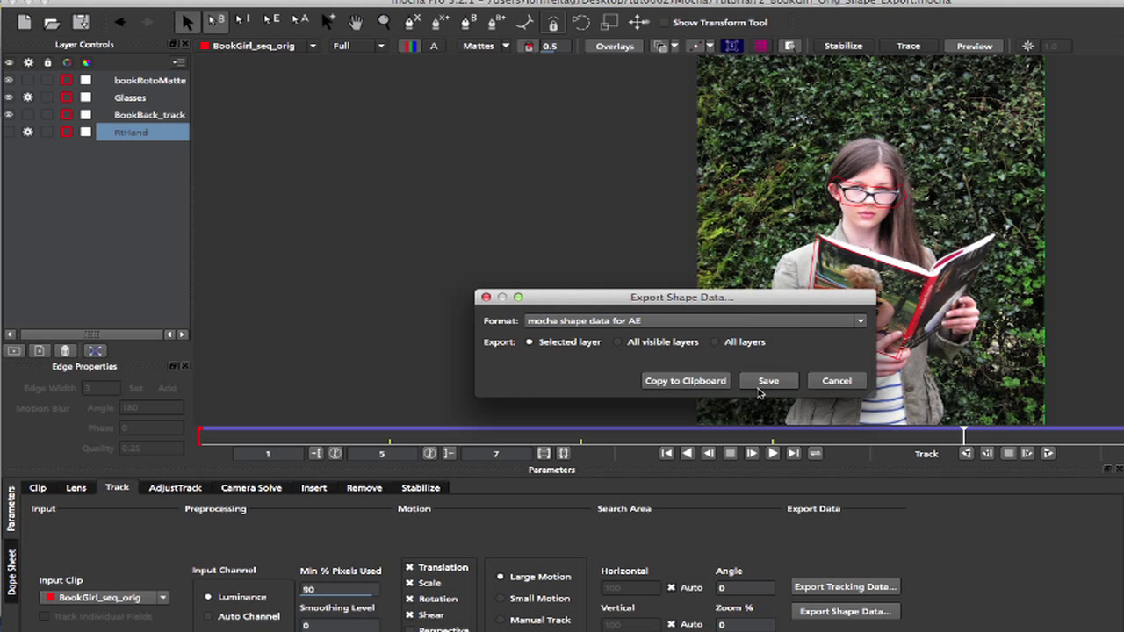
{"action": "left_click", "coordinate": [837, 381]}
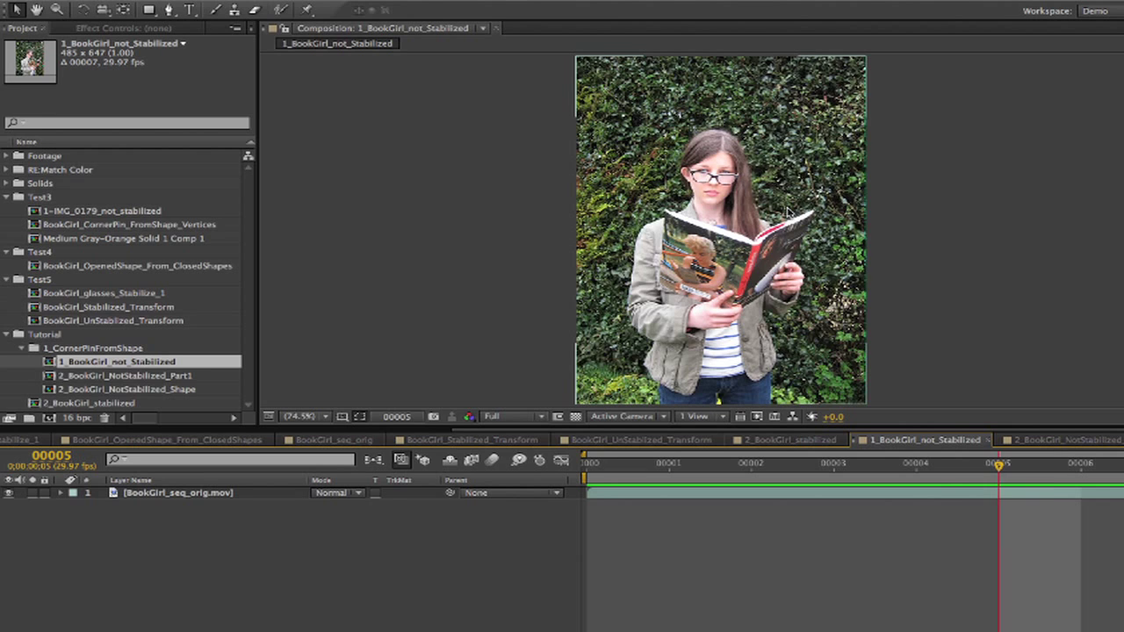
- Step the playhead back and forth between frames 00000 and 00006 to watch the book move
{"action": "key", "text": "Page_Down"}
{"action": "key", "text": "Page_Up"}
{"action": "key", "text": "Page_Up"}
{"action": "key", "text": "Page_Up"}
{"action": "key", "text": "Page_Up"}
{"action": "key", "text": "Page_Up"}
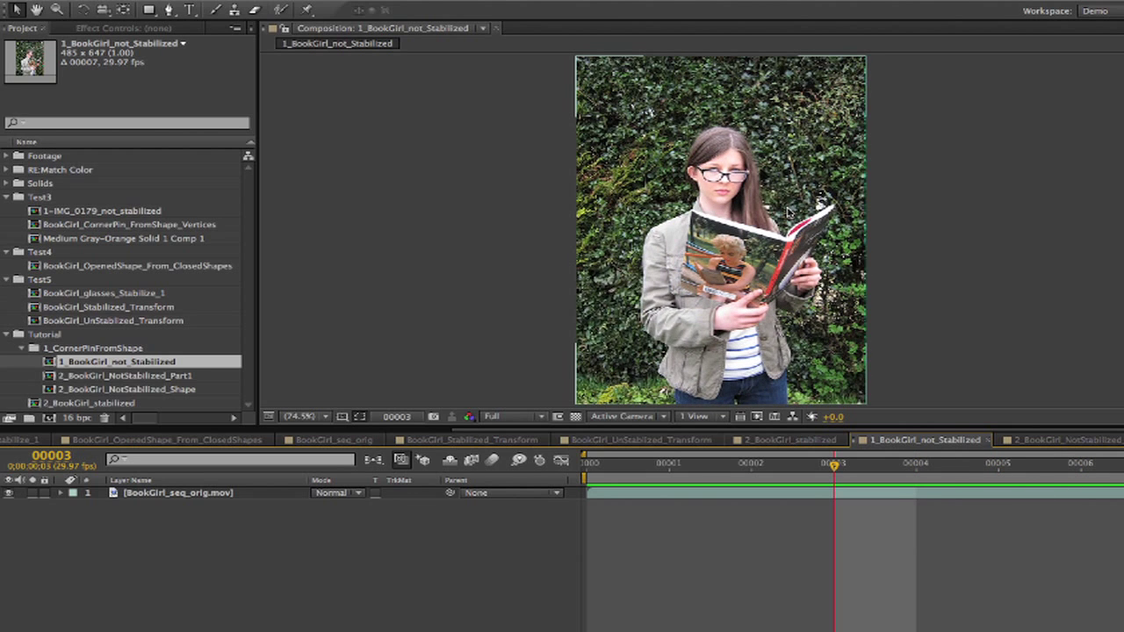
{"action": "key", "text": "Page_Up"}
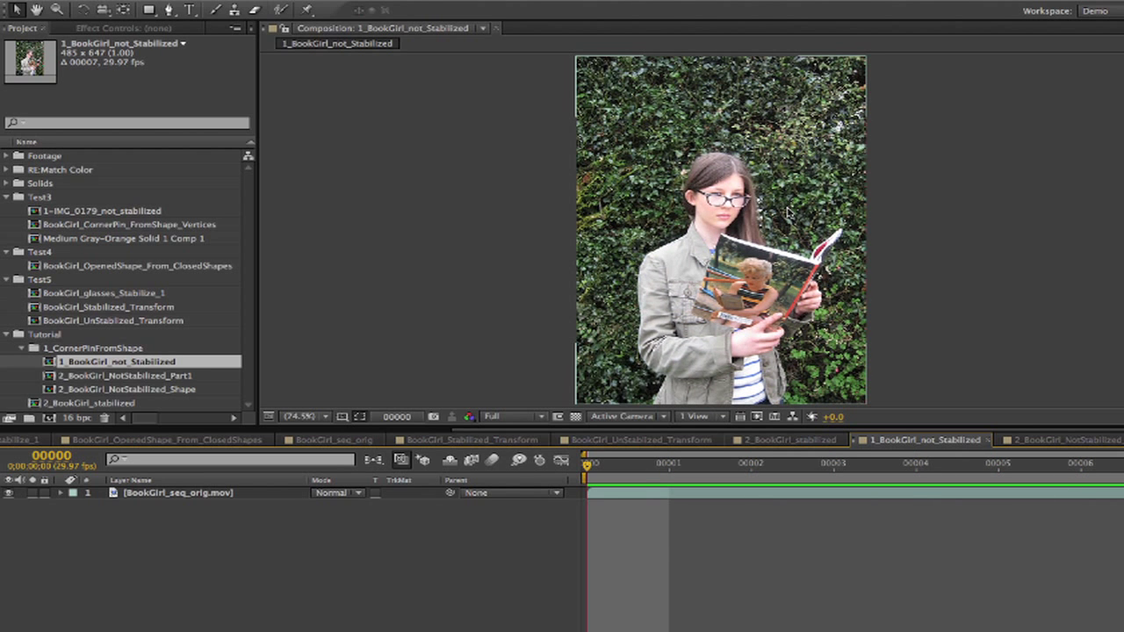
{"action": "key", "text": "Page_Down"}
{"action": "key", "text": "Page_Down"}
{"action": "key", "text": "Page_Down"}
{"action": "key", "text": "Page_Down"}
{"action": "key", "text": "Page_Down"}
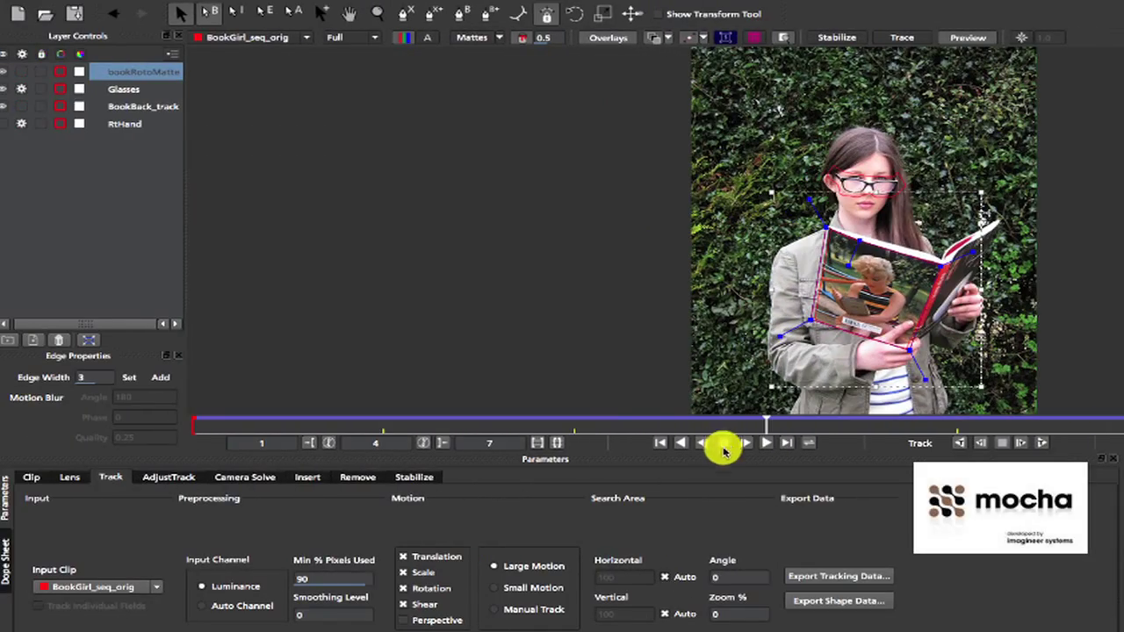
- Copy the bookRotoMatte layer's shape to the clipboard as mocha shape data for AE
{"action": "left_click", "coordinate": [148, 77]}
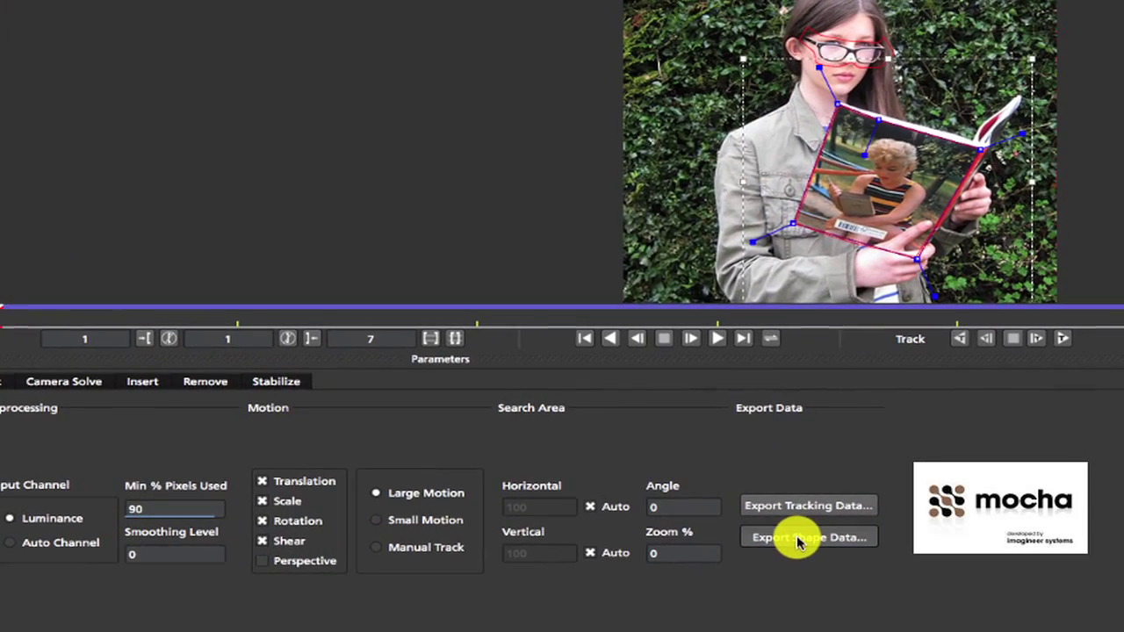
{"action": "left_click", "coordinate": [826, 605]}
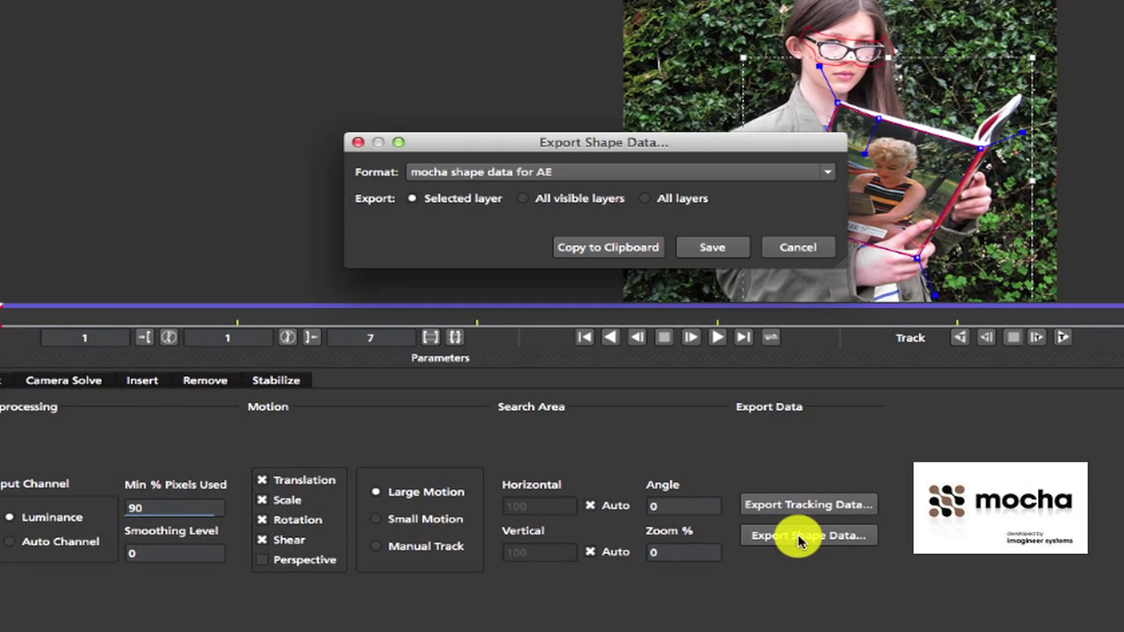
{"action": "left_click", "coordinate": [630, 251]}
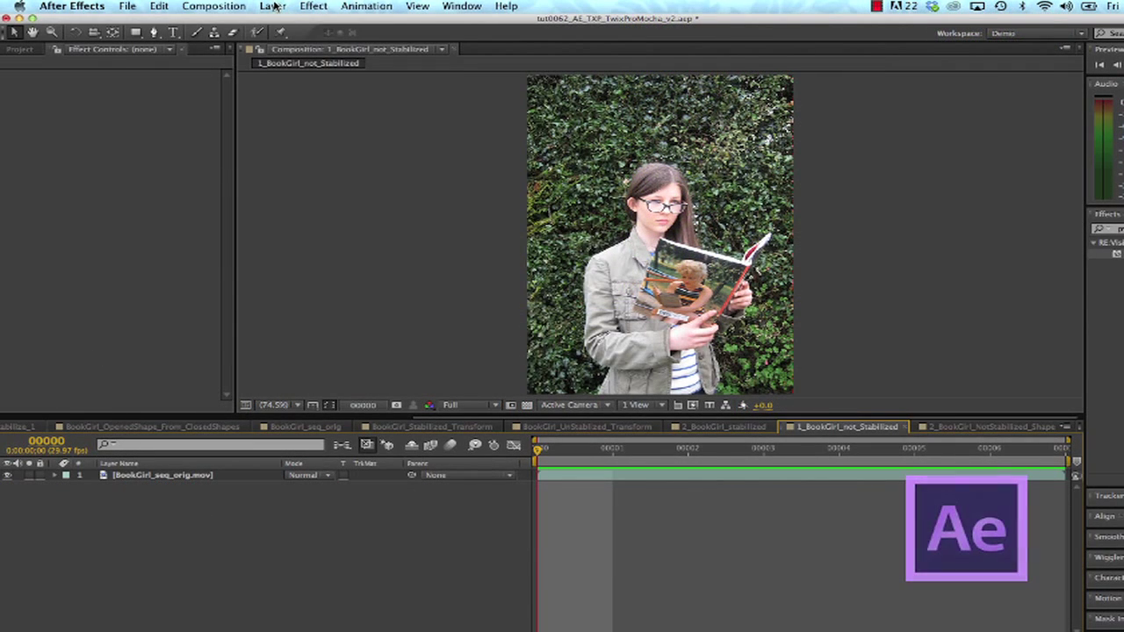
- Create a new comp-sized red solid layer
{"action": "left_click", "coordinate": [273, 7]}
{"action": "mouse_move", "coordinate": [401, 26]}
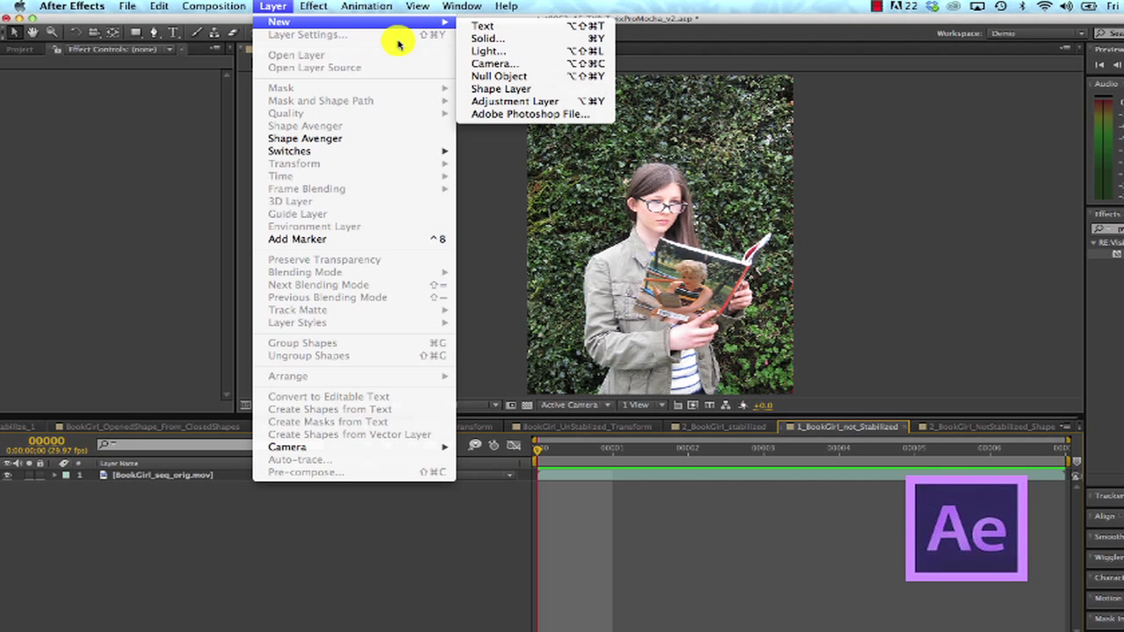
{"action": "key", "text": "super+y"}
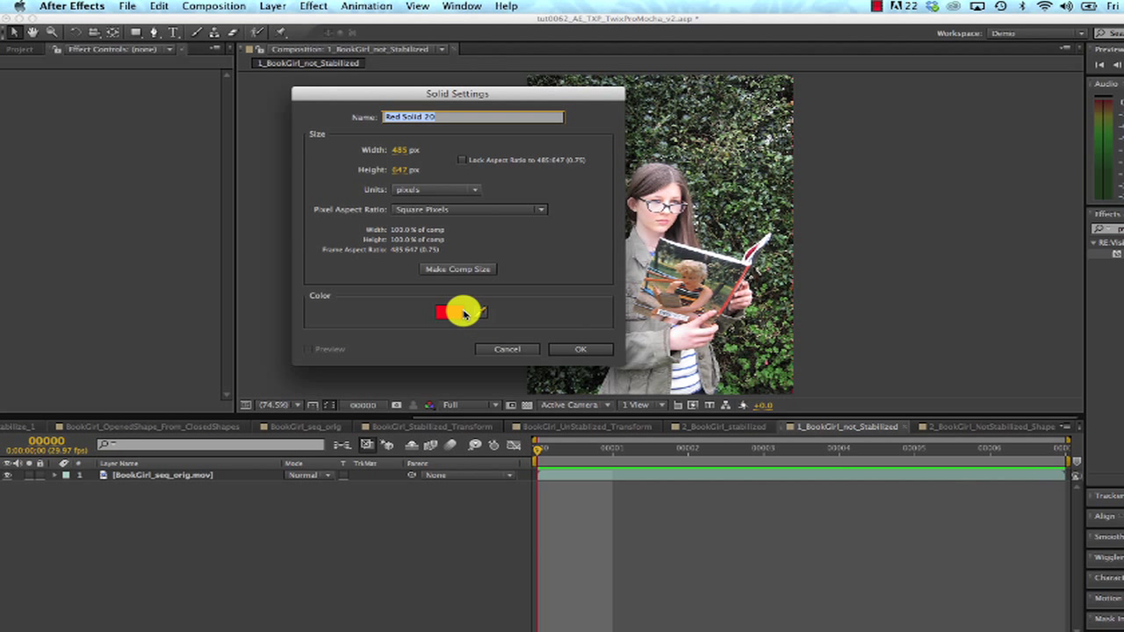
{"action": "left_click", "coordinate": [441, 269]}
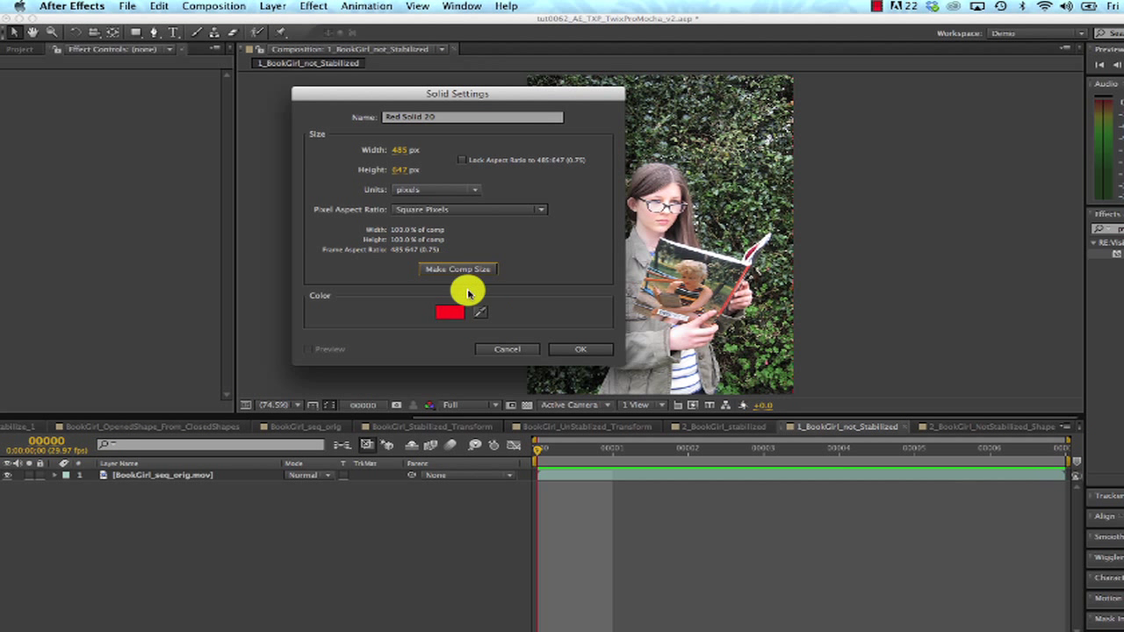
{"action": "left_click", "coordinate": [580, 348]}
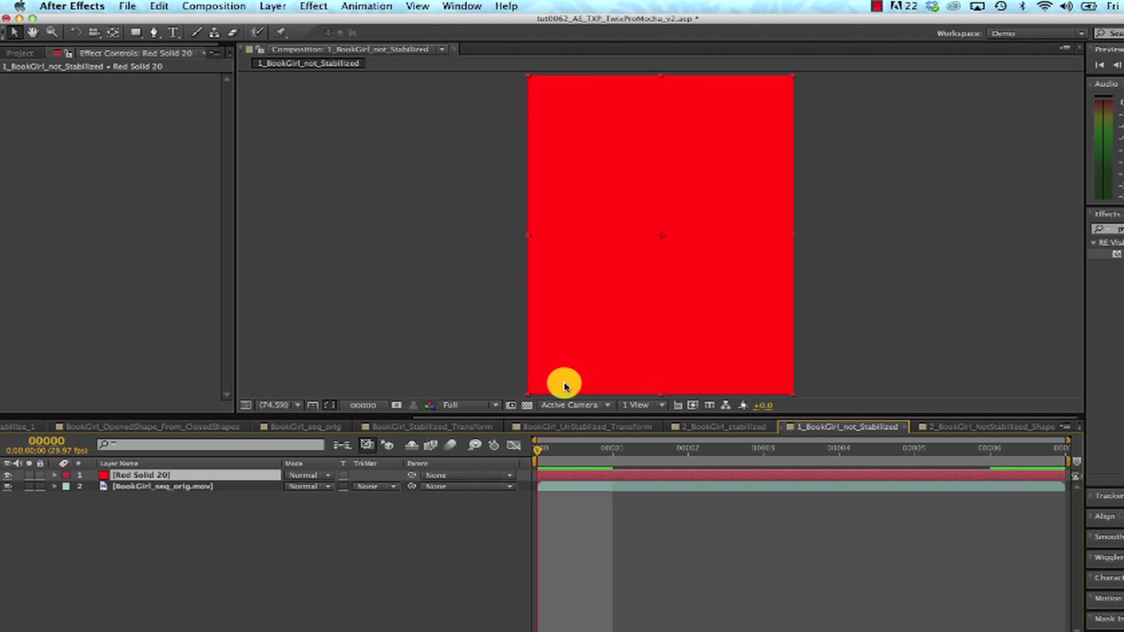
- Paste the mocha book mask onto Red Solid 20 and preview it over the footage
{"action": "left_click", "coordinate": [55, 475]}
{"action": "left_click", "coordinate": [159, 6]}
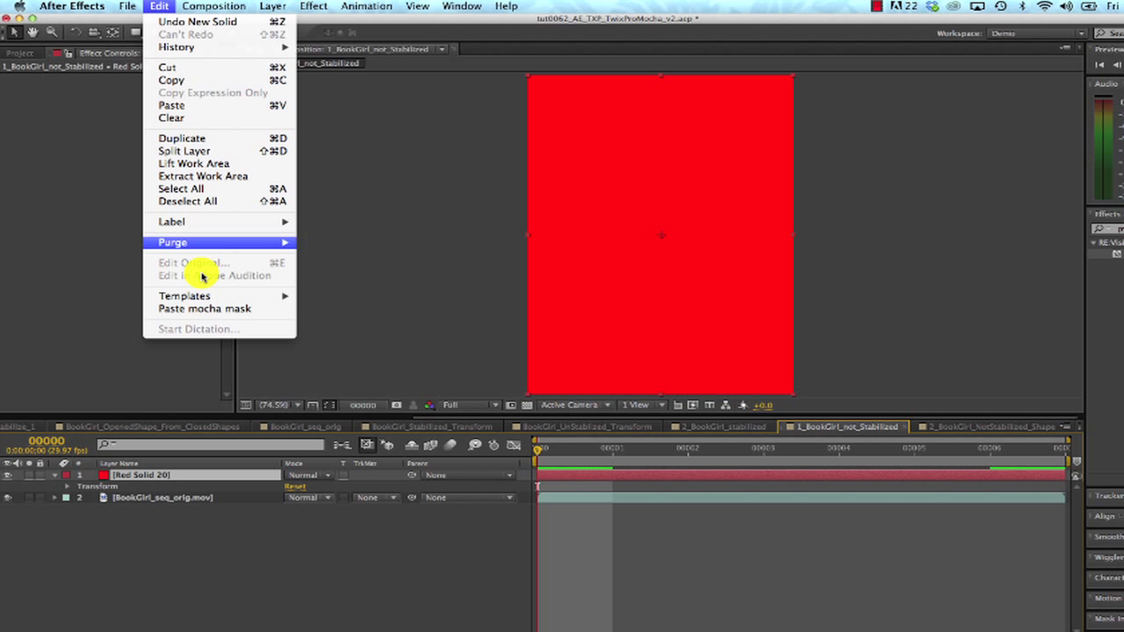
{"action": "left_click", "coordinate": [209, 309]}
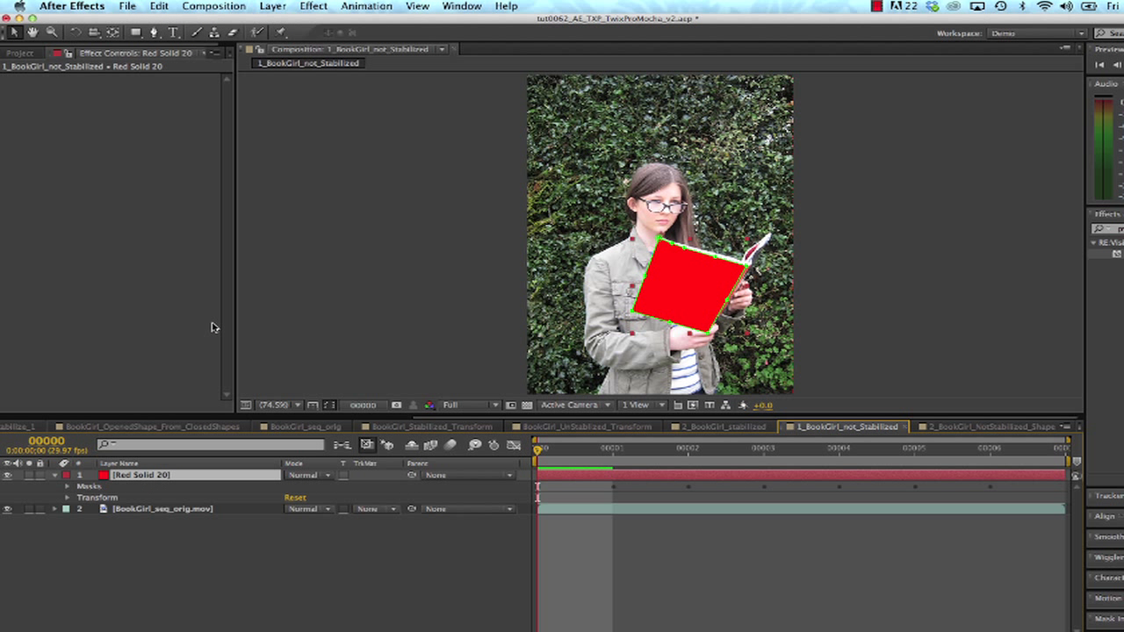
{"action": "key", "text": "space"}
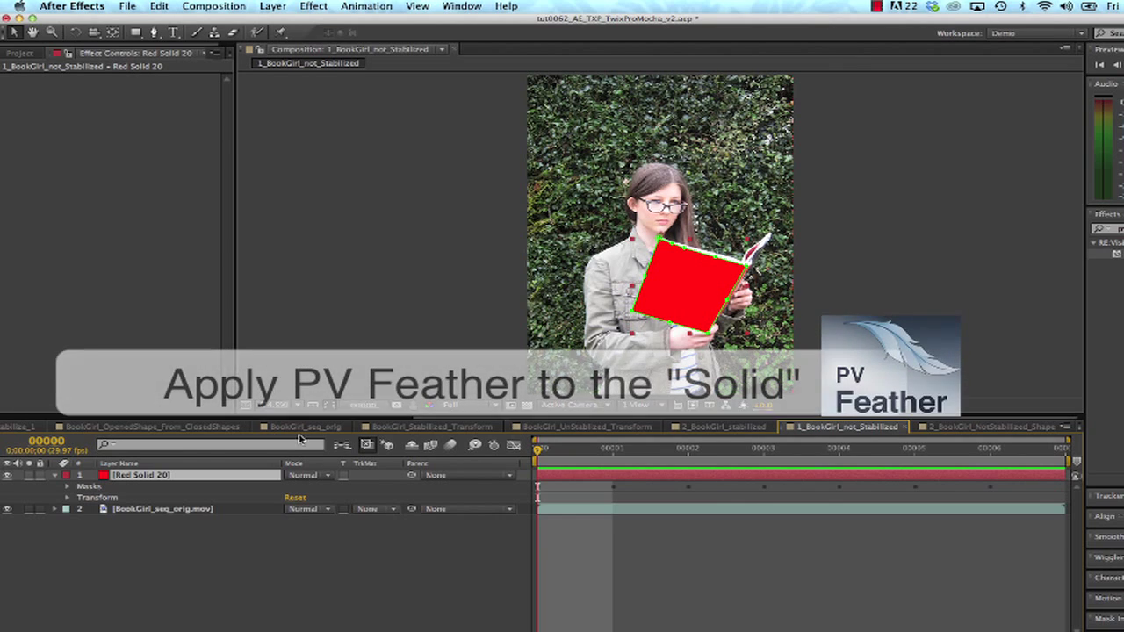
- Set the red solid's bookRotoMatte mask mode to None
{"action": "left_click", "coordinate": [68, 486]}
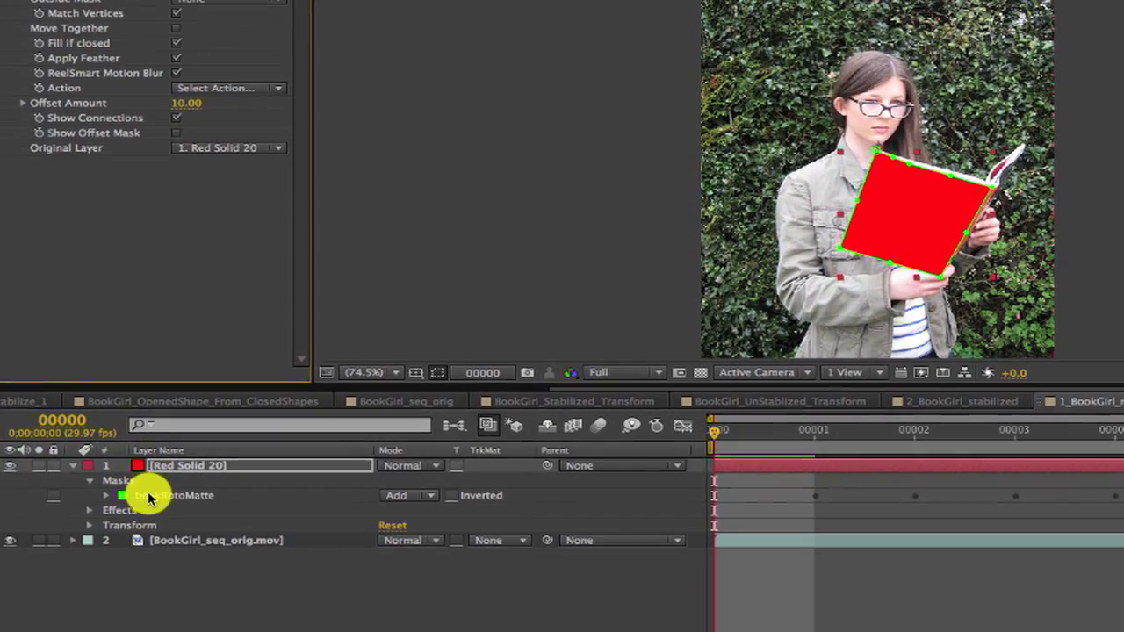
{"action": "left_click", "coordinate": [396, 497]}
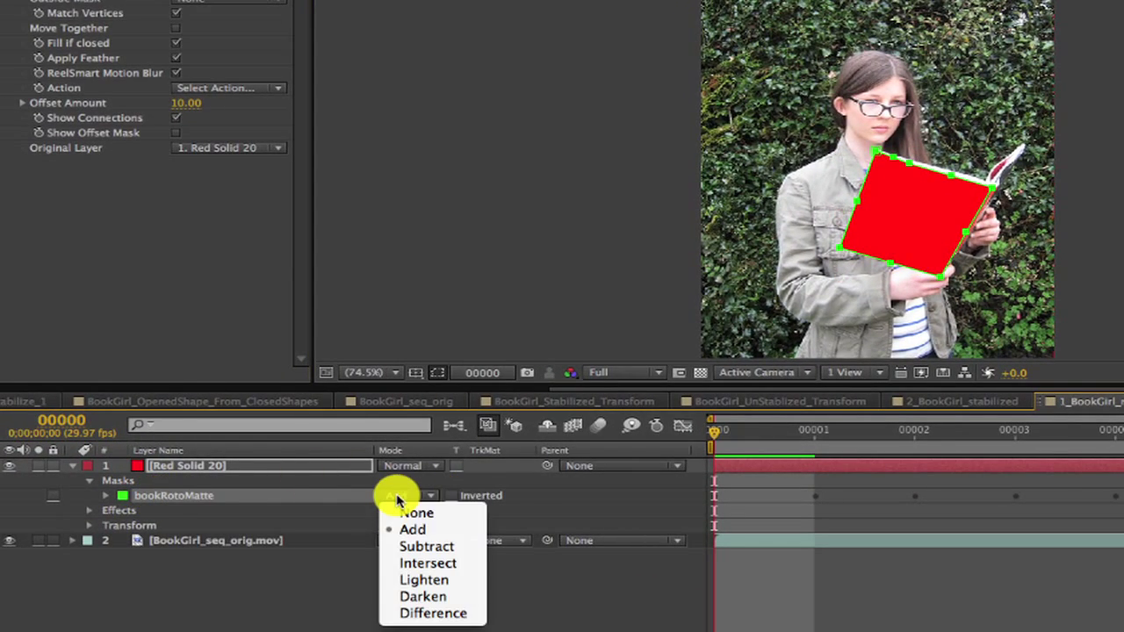
{"action": "left_click", "coordinate": [395, 511]}
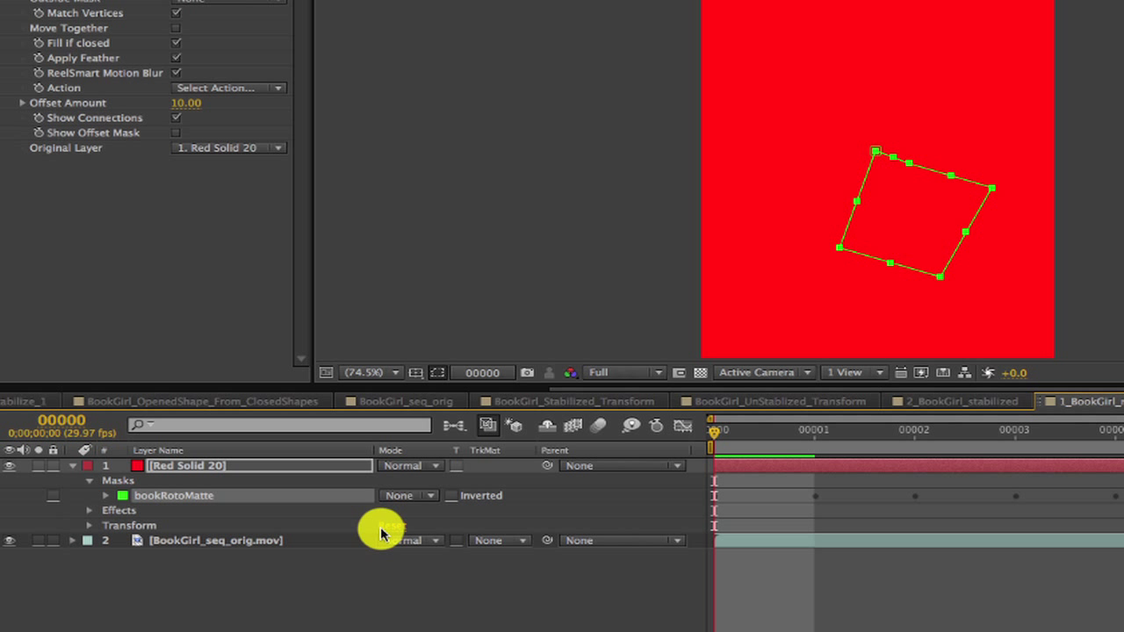
- Expand the solid's PV Feather effect settings and review its mode choices
{"action": "left_click", "coordinate": [86, 512]}
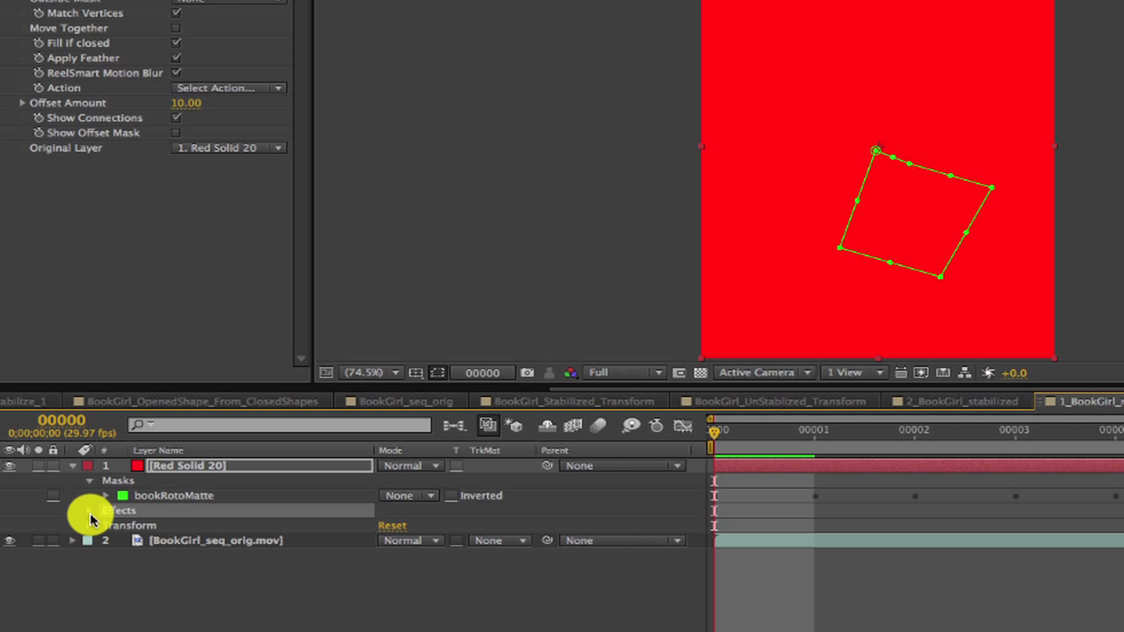
{"action": "left_click", "coordinate": [90, 512]}
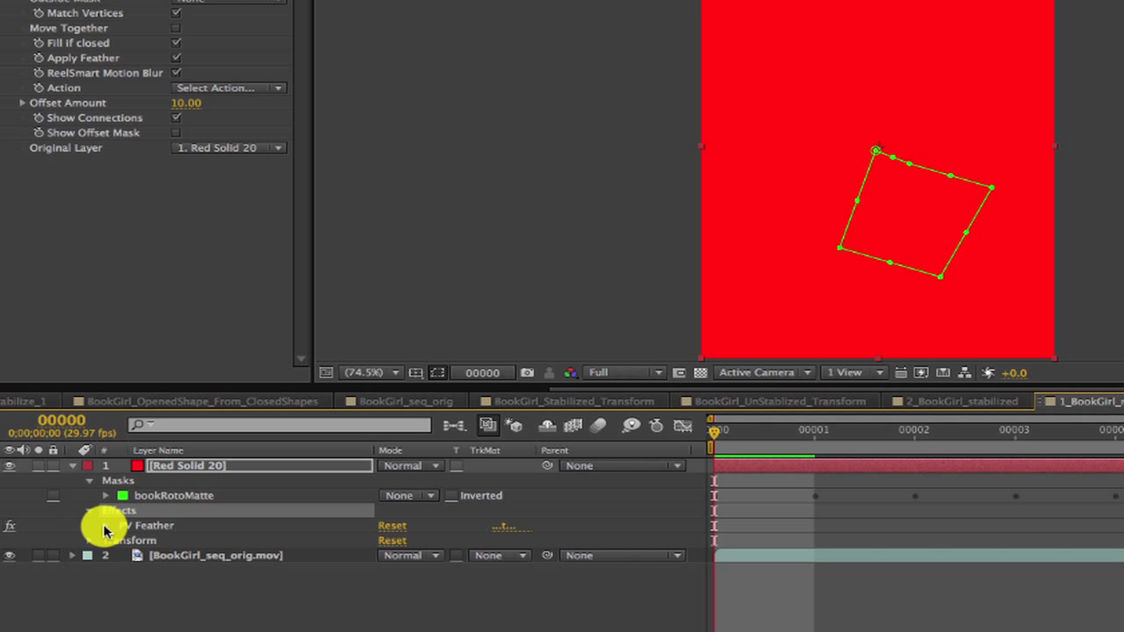
{"action": "left_click", "coordinate": [105, 524]}
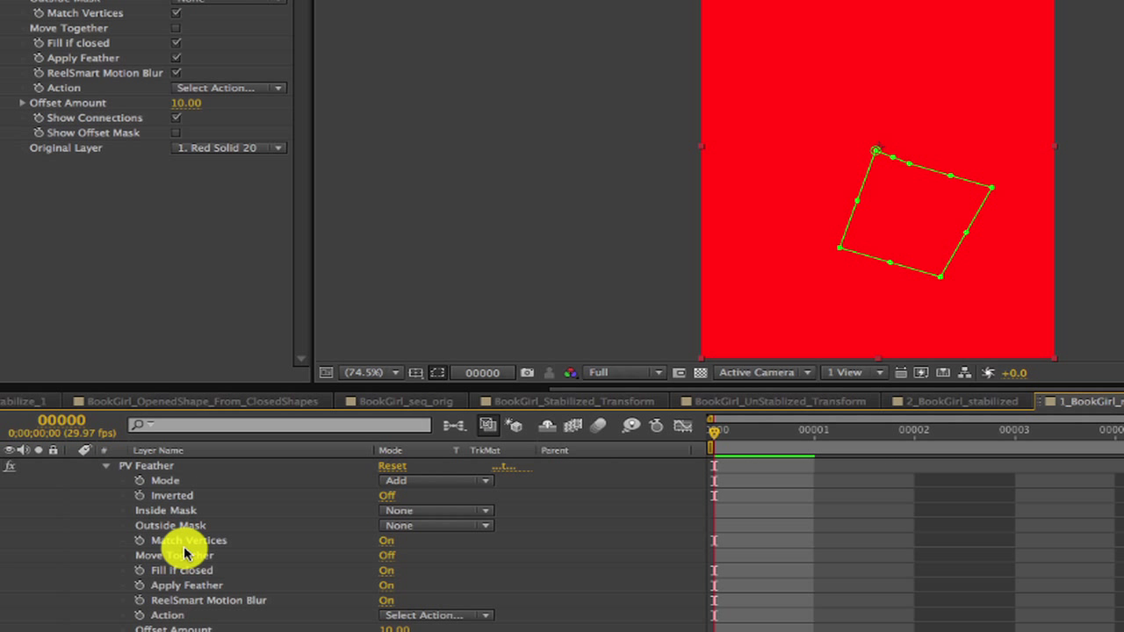
{"action": "left_click", "coordinate": [442, 481]}
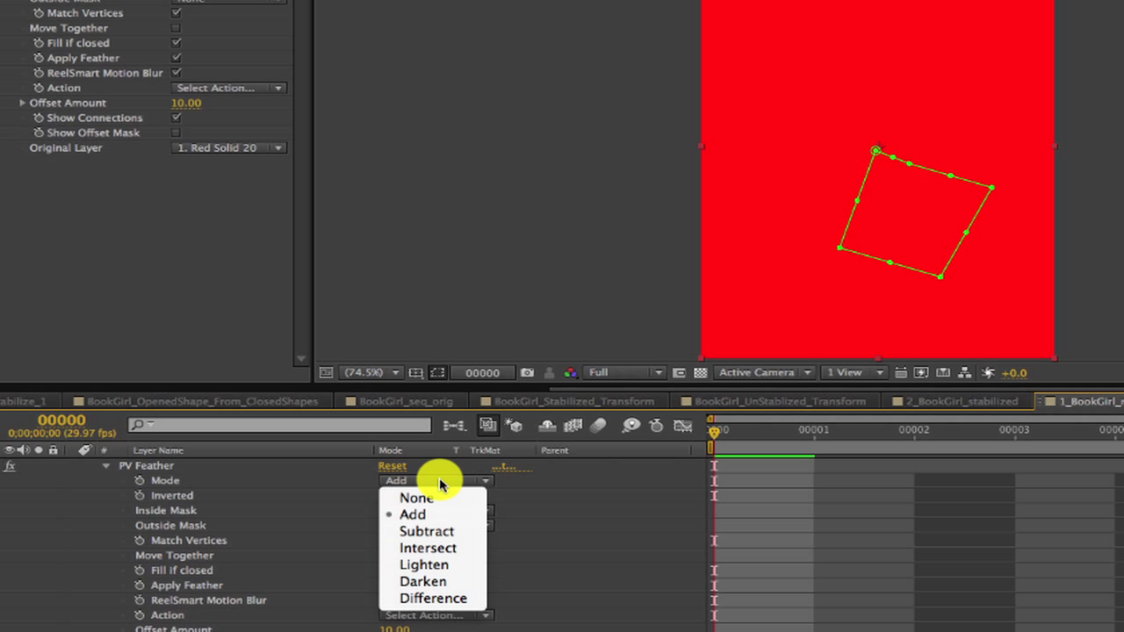
- Keep PV Feather on Add, use bookRotoMatte as inner mask, offset -20, and generate the outer mask
{"action": "left_click", "coordinate": [416, 517]}
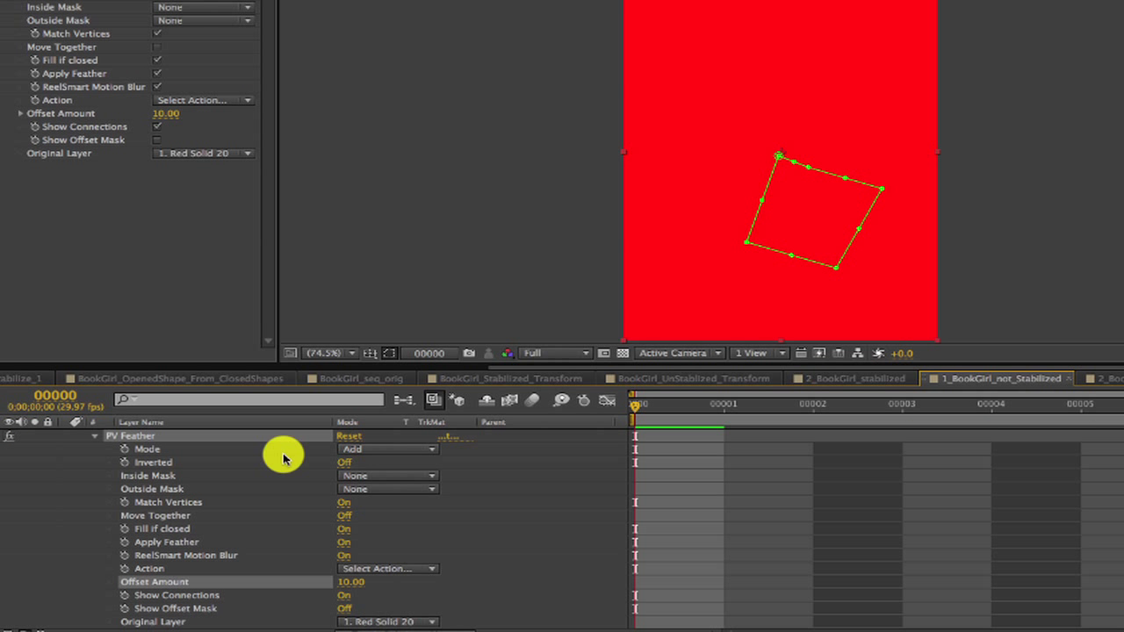
{"action": "left_click", "coordinate": [363, 476]}
{"action": "left_click", "coordinate": [365, 516]}
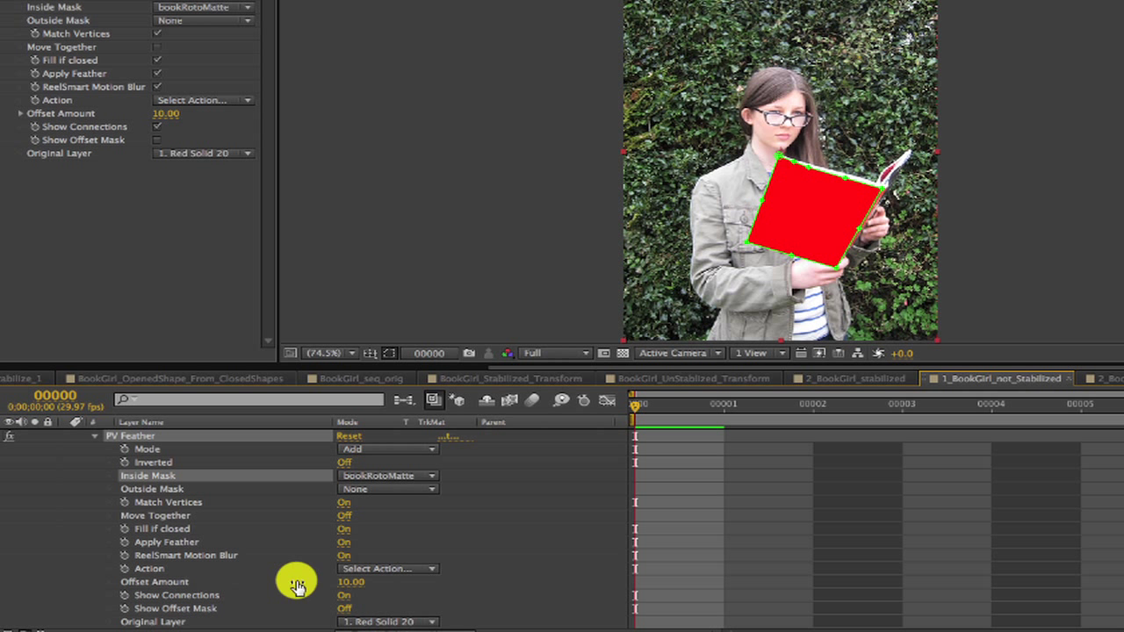
{"action": "left_click", "coordinate": [339, 582]}
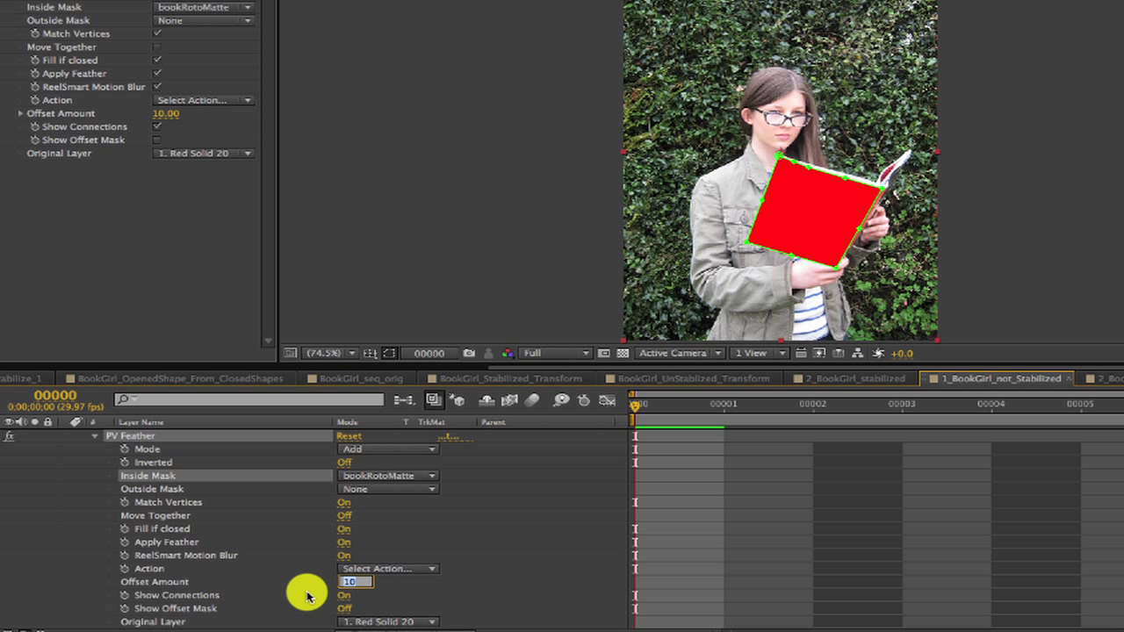
{"action": "type", "text": "-20"}
{"action": "key", "text": "Return"}
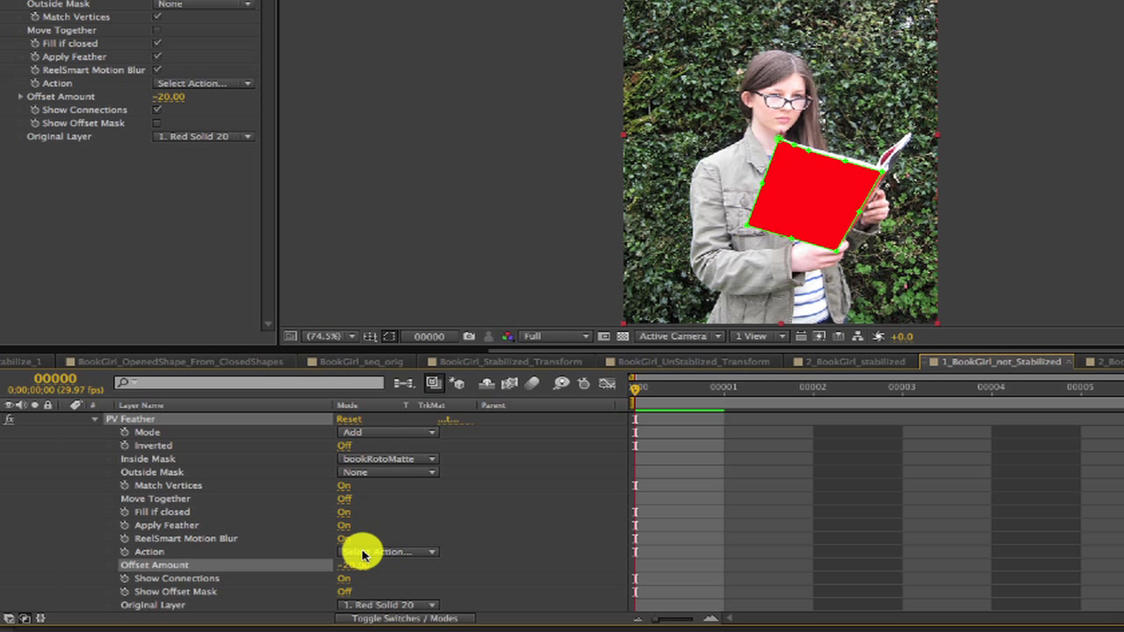
{"action": "left_click", "coordinate": [363, 551]}
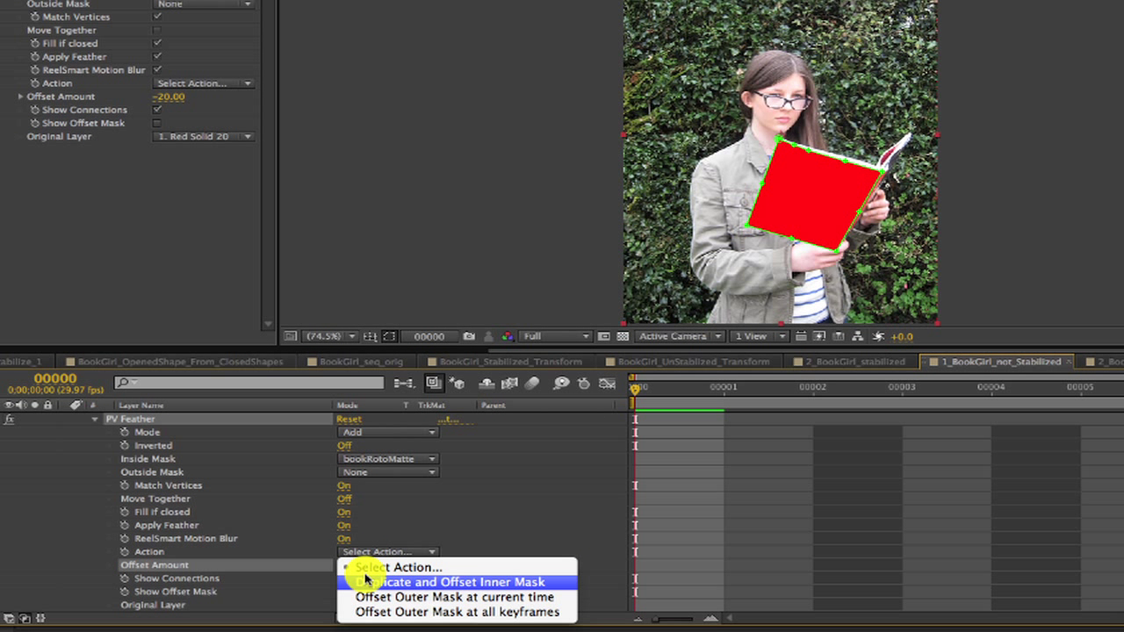
{"action": "left_click", "coordinate": [367, 582]}
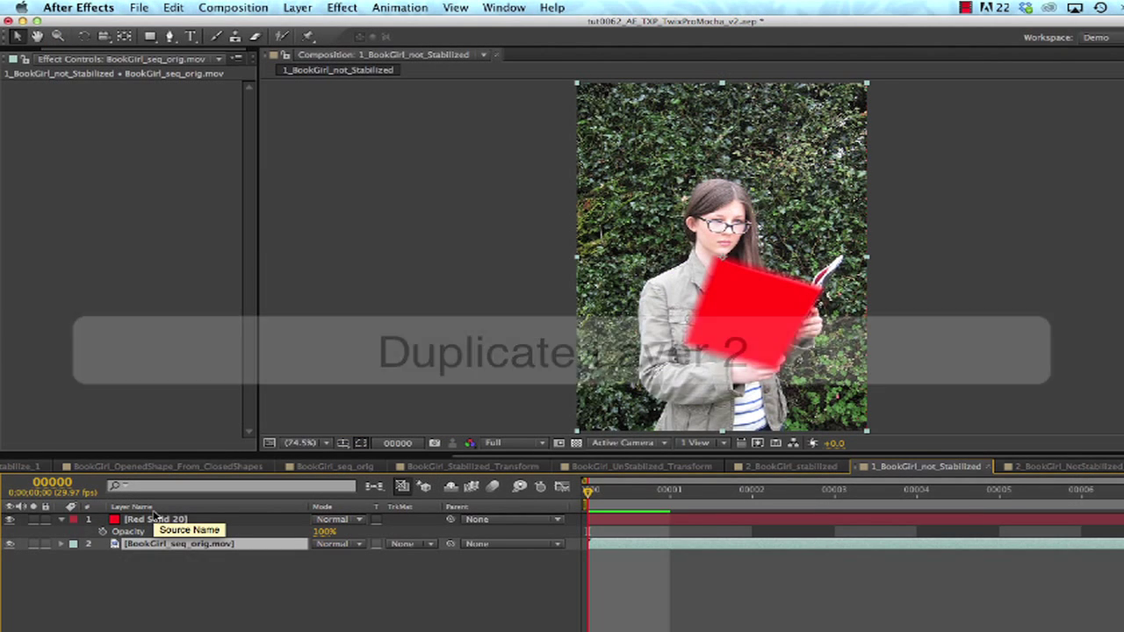
- Duplicate the footage, hide bottom copy layer 3, and set layer 2's track matte to Alpha Matte
{"action": "key", "text": "super+d"}
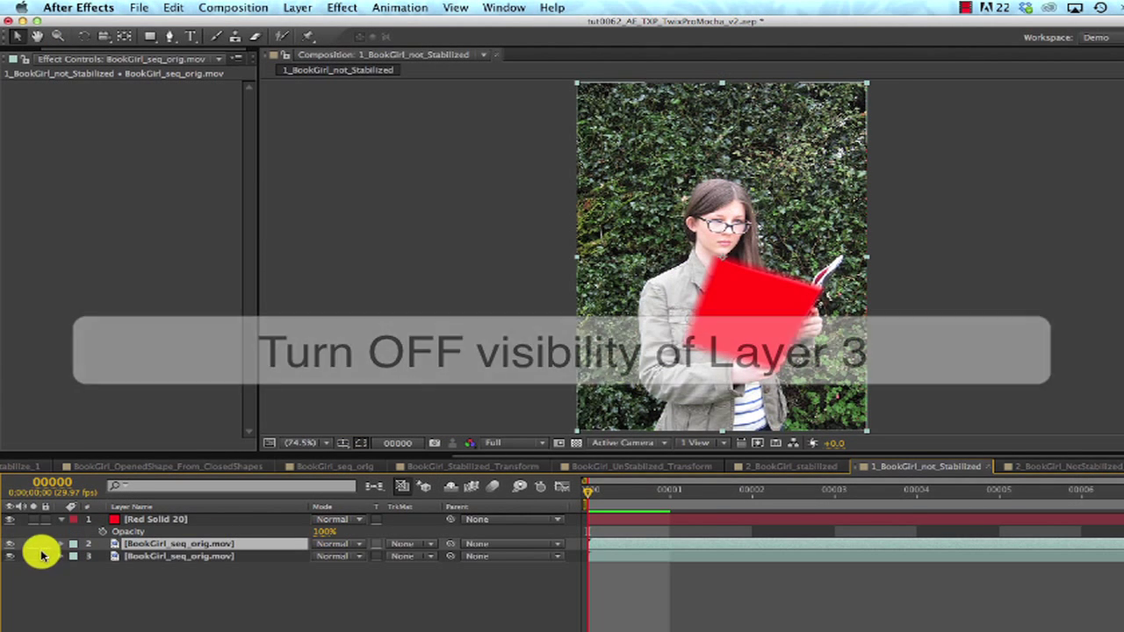
{"action": "left_click", "coordinate": [10, 557]}
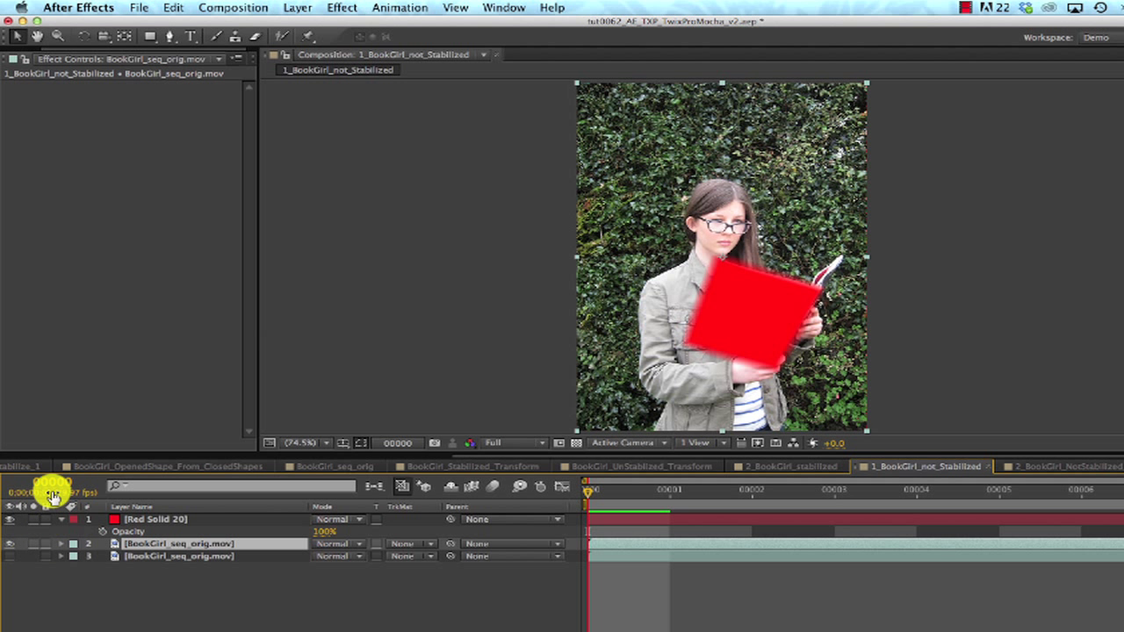
{"action": "left_click", "coordinate": [407, 545]}
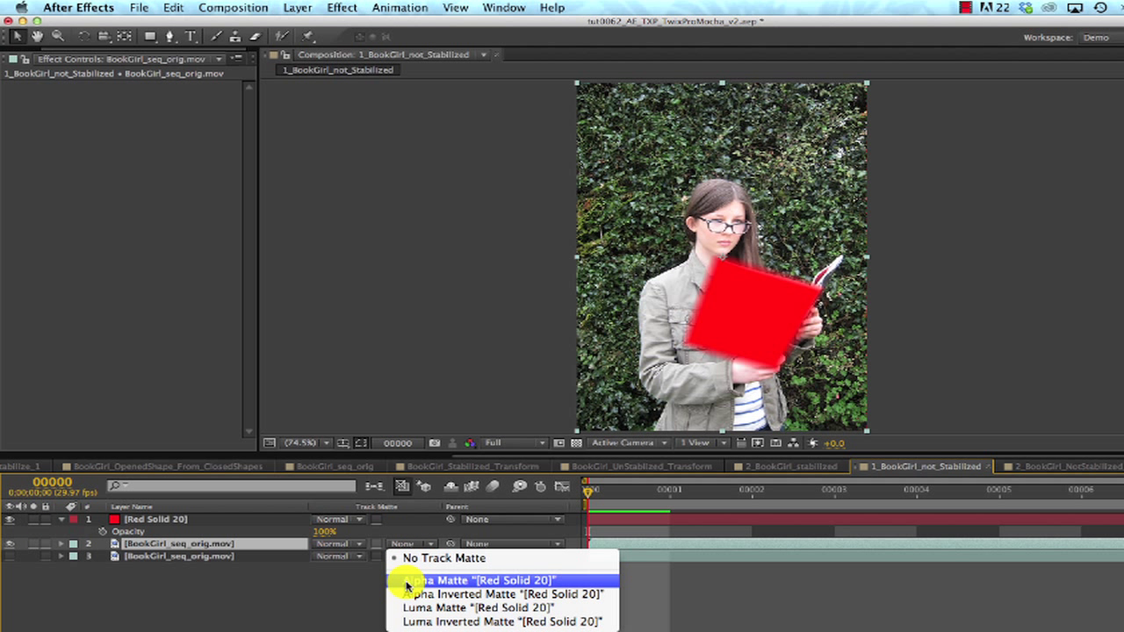
{"action": "left_click", "coordinate": [407, 580]}
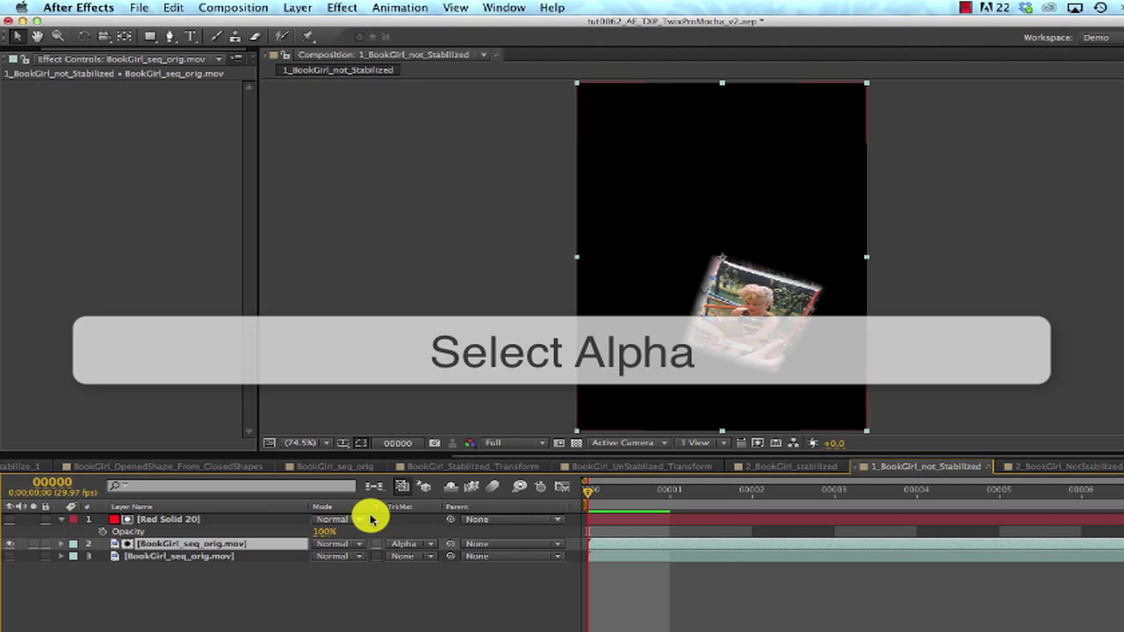
- Copy the red solid's bookRotoMatte mask and select the top footage layer
{"action": "left_click", "coordinate": [137, 546]}
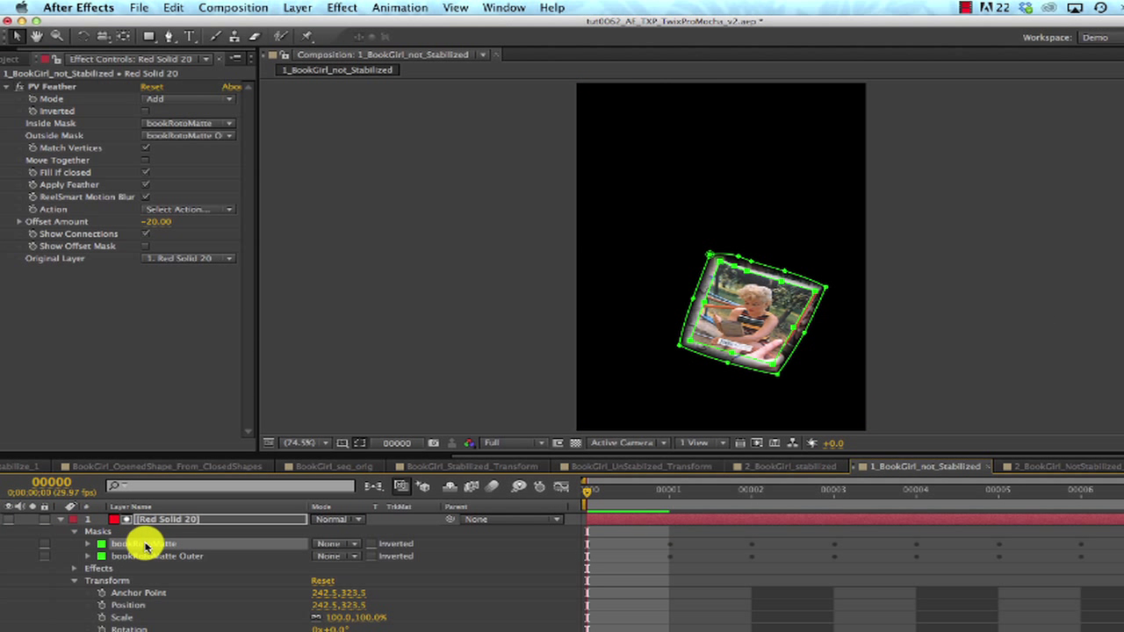
{"action": "left_click", "coordinate": [169, 7]}
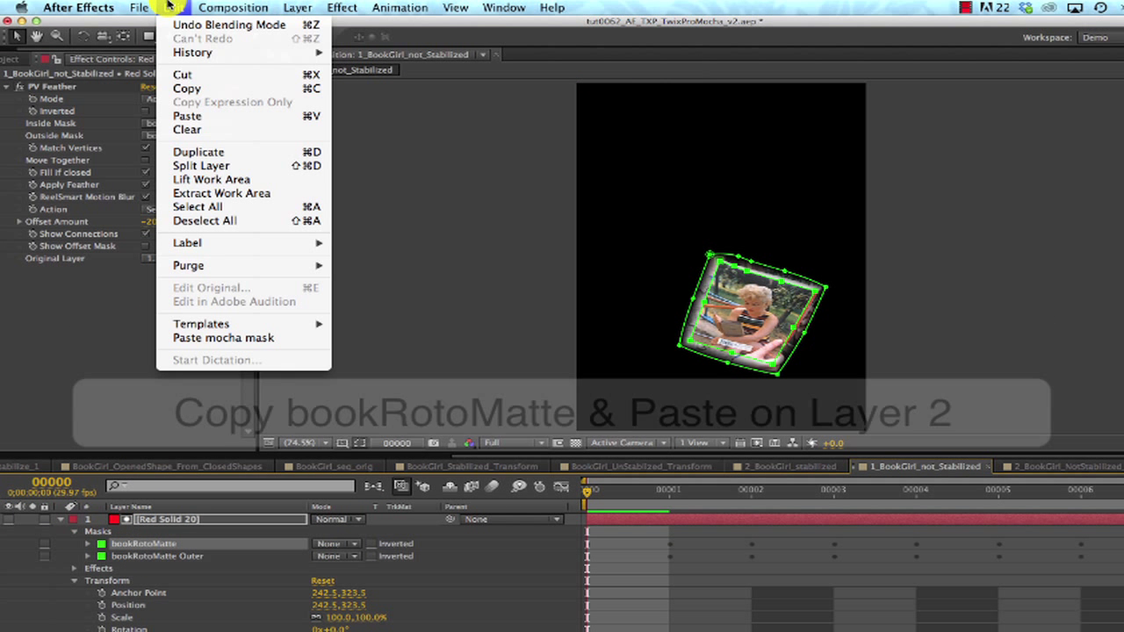
{"action": "left_click", "coordinate": [189, 89]}
{"action": "left_click", "coordinate": [74, 519]}
{"action": "left_click", "coordinate": [175, 531]}
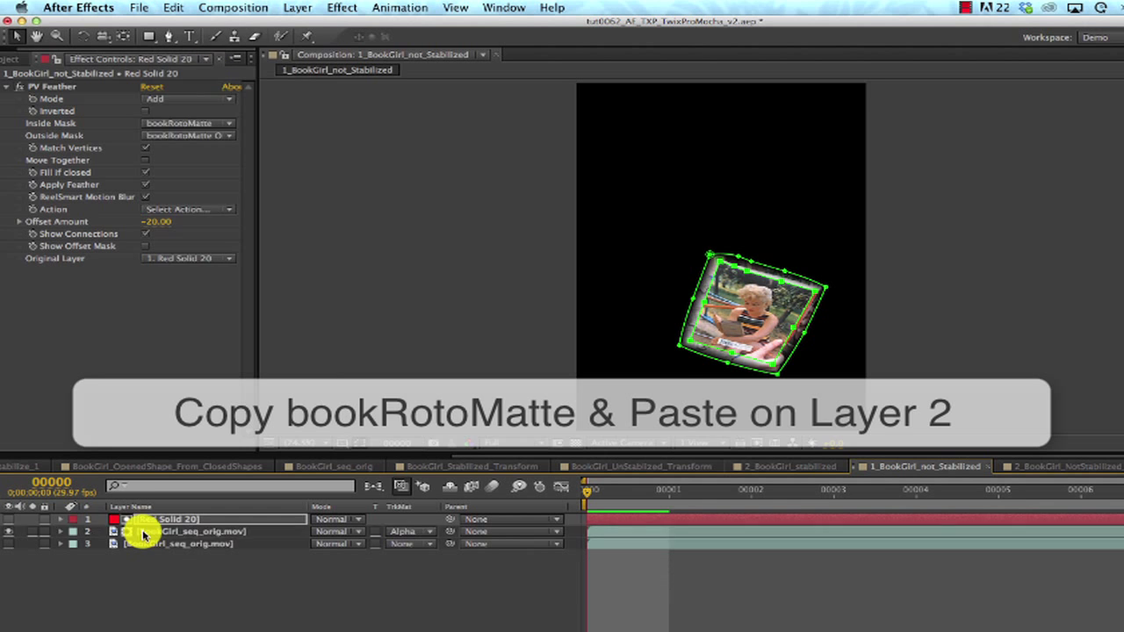
- Paste bookRotoMatte onto layer 2 and apply the SK Directional With Splines effect
{"action": "left_click", "coordinate": [166, 7]}
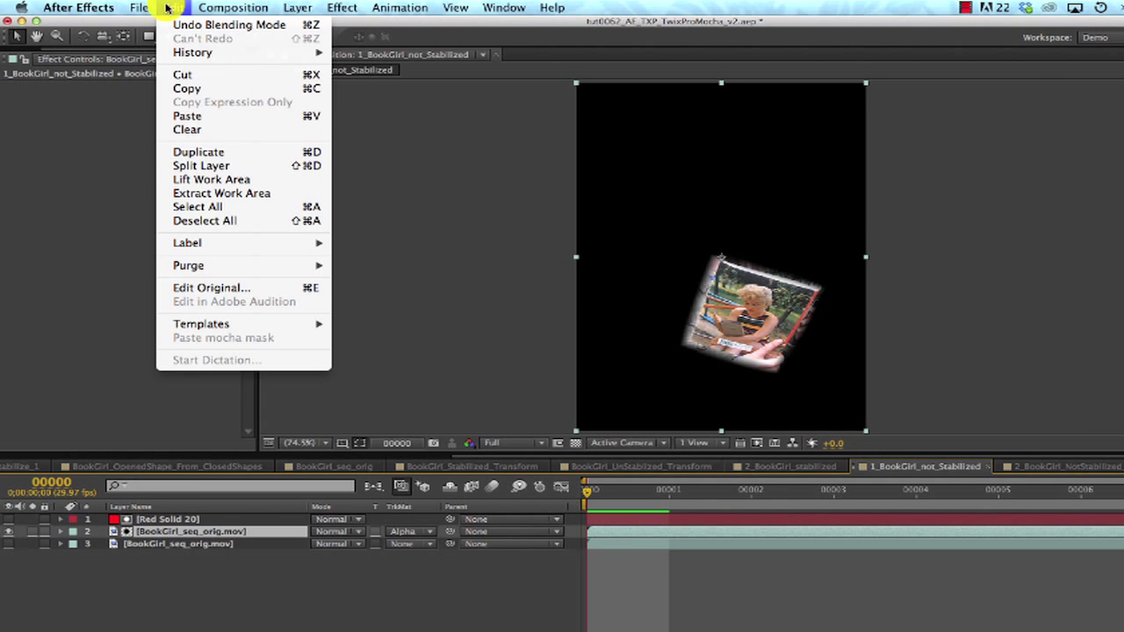
{"action": "left_click", "coordinate": [185, 117]}
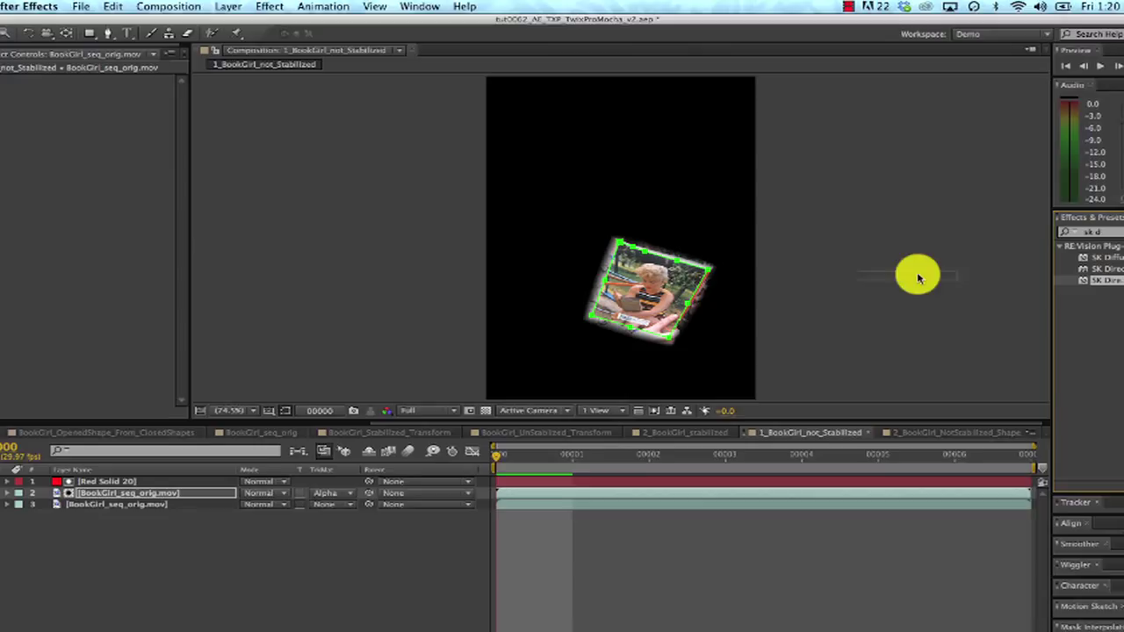
{"action": "left_click_drag", "start_coordinate": [917, 278], "coordinate": [66, 492]}
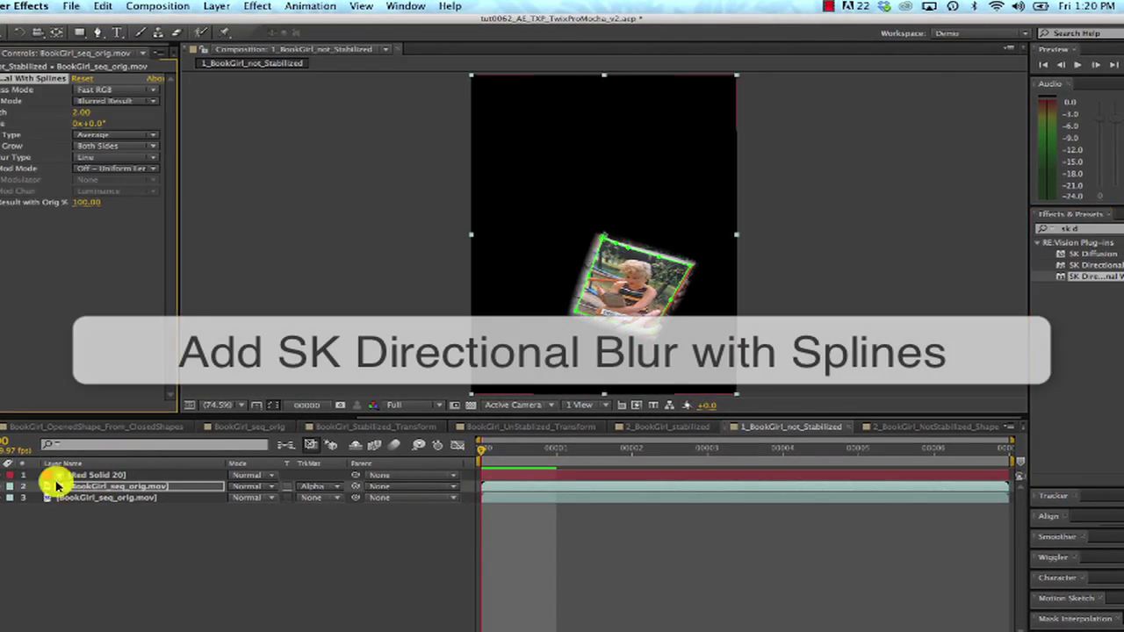
- Set SK Directional With Splines' Len Mod Mode to Scale Len – Spline and Length to 35
{"action": "left_click", "coordinate": [2, 485]}
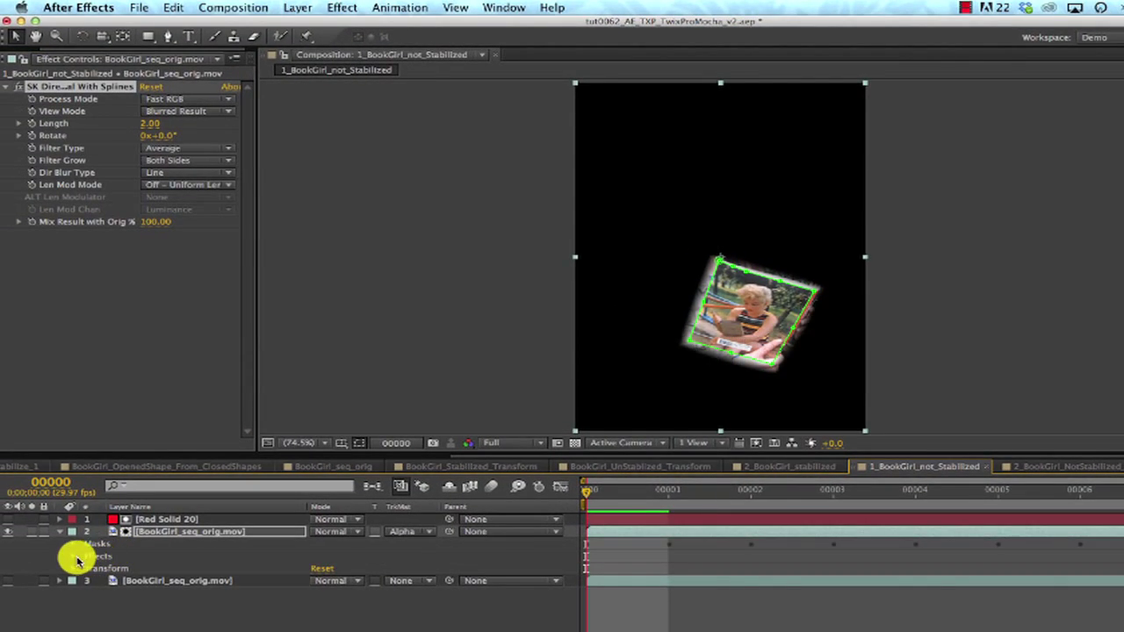
{"action": "left_click", "coordinate": [76, 557]}
{"action": "left_click", "coordinate": [167, 186]}
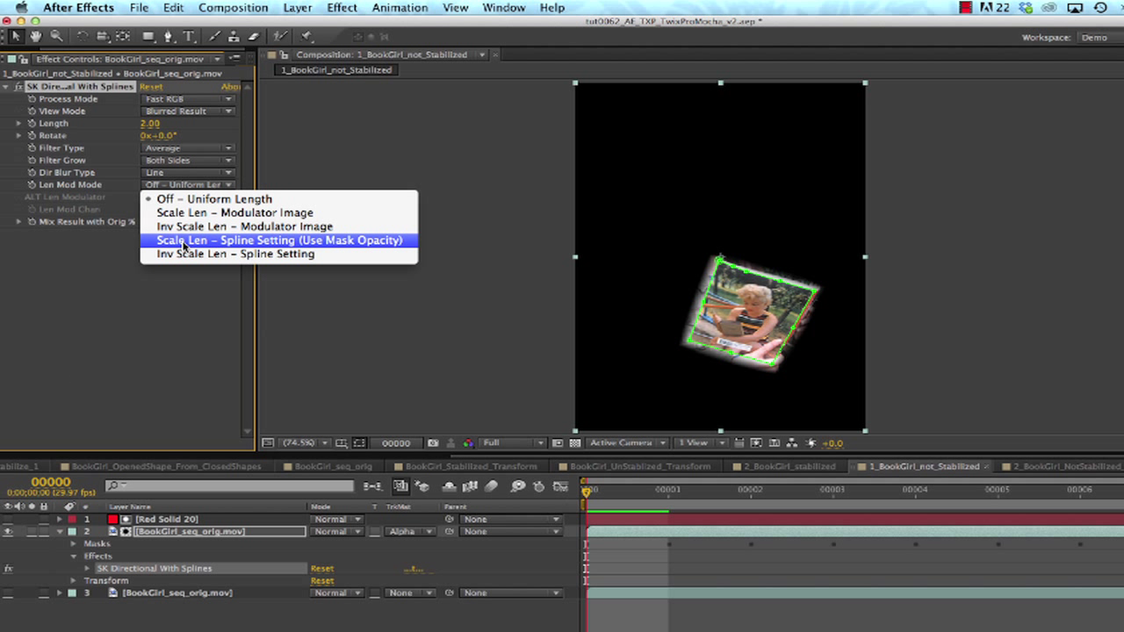
{"action": "left_click", "coordinate": [184, 240]}
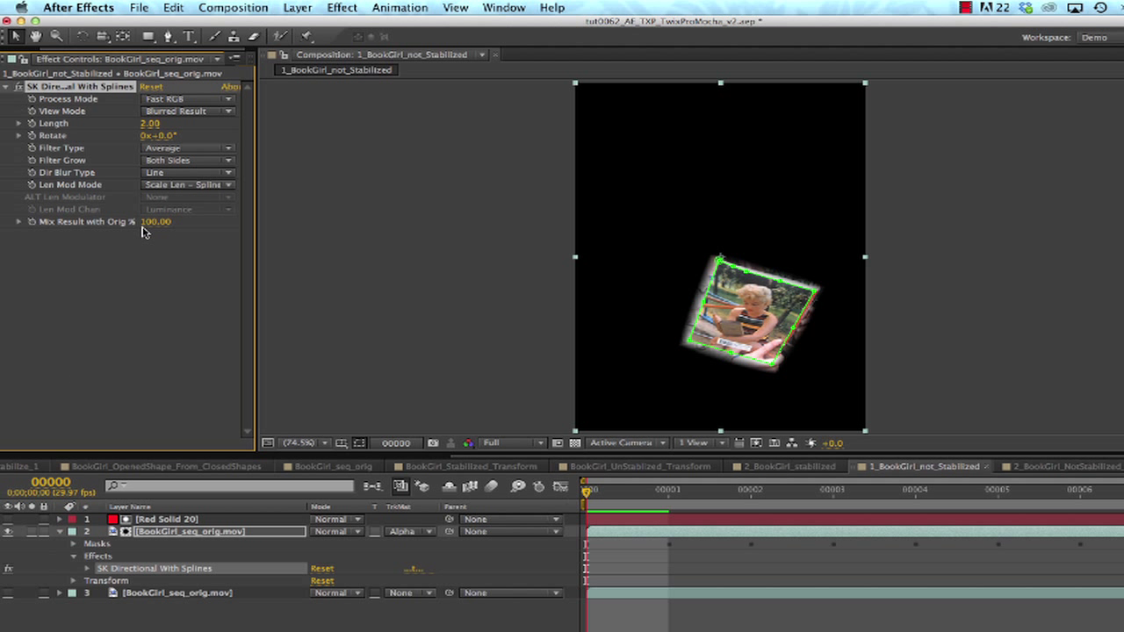
{"action": "left_click", "coordinate": [145, 125]}
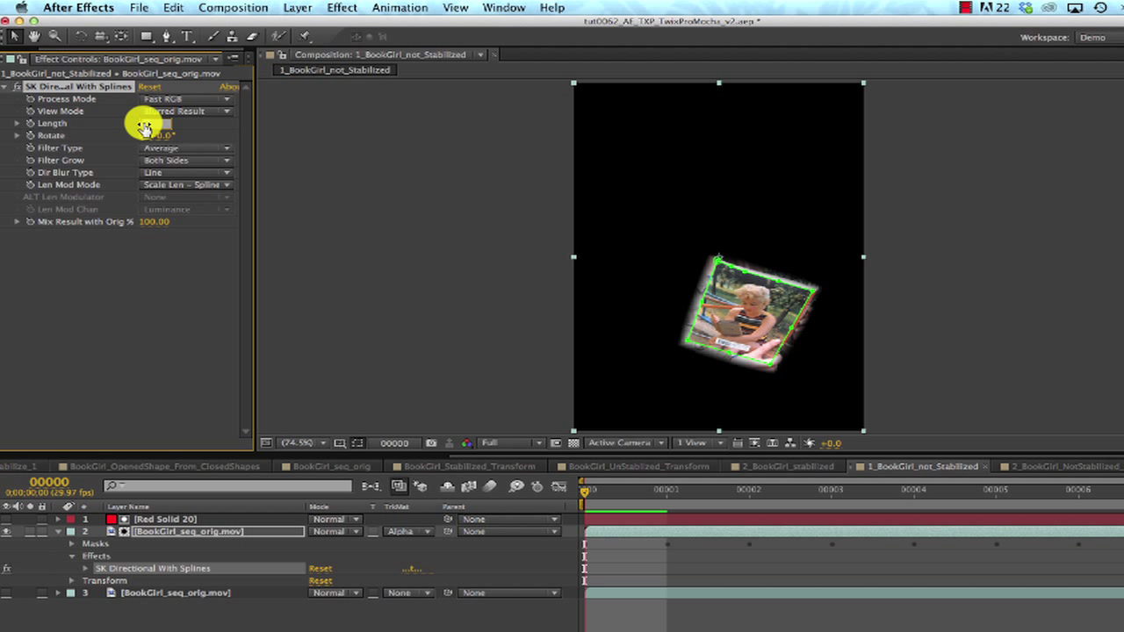
{"action": "type", "text": "3"}
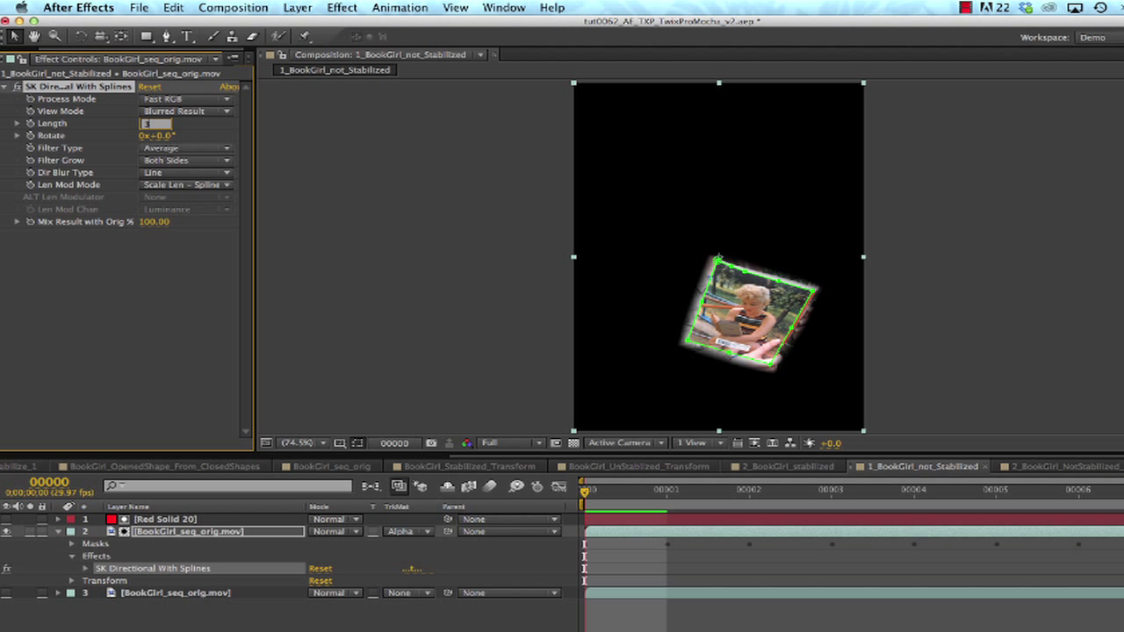
{"action": "key", "text": "Return"}
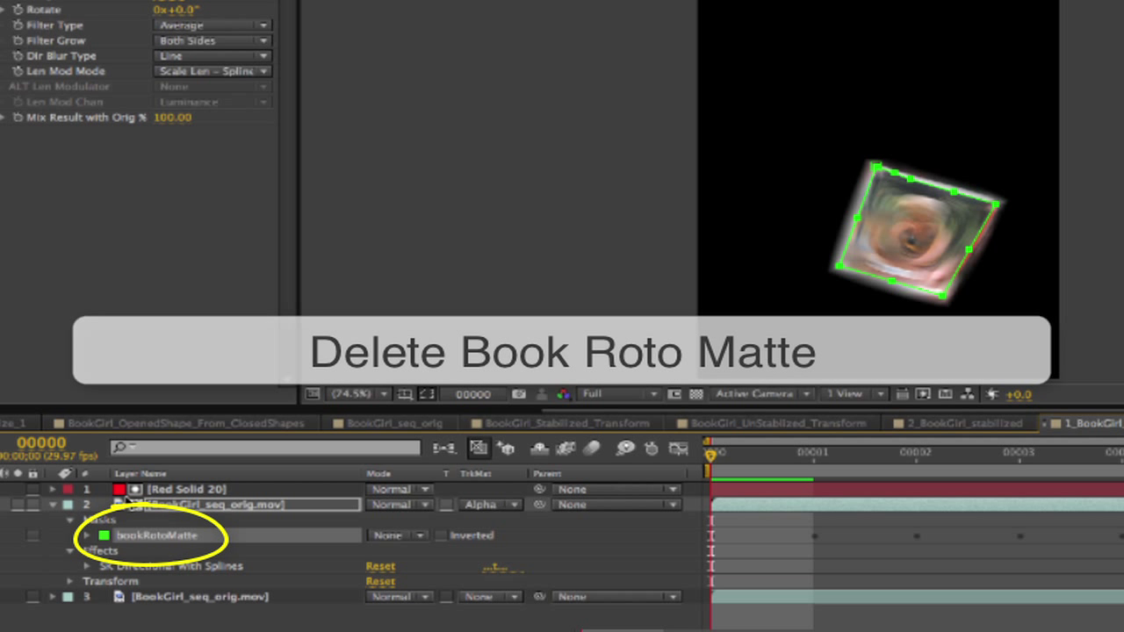
- Delete layer 2's bookRotoMatte and draw two open Pen mask lines along the book's top and bottom edges
{"action": "key", "text": "Delete"}
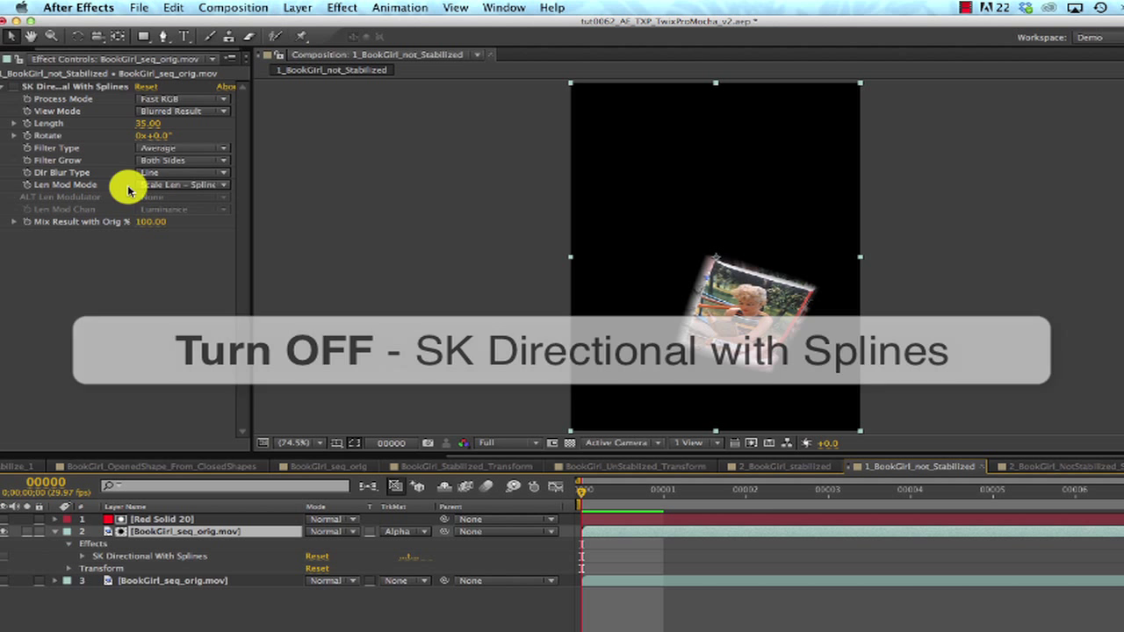
{"action": "left_click", "coordinate": [164, 36]}
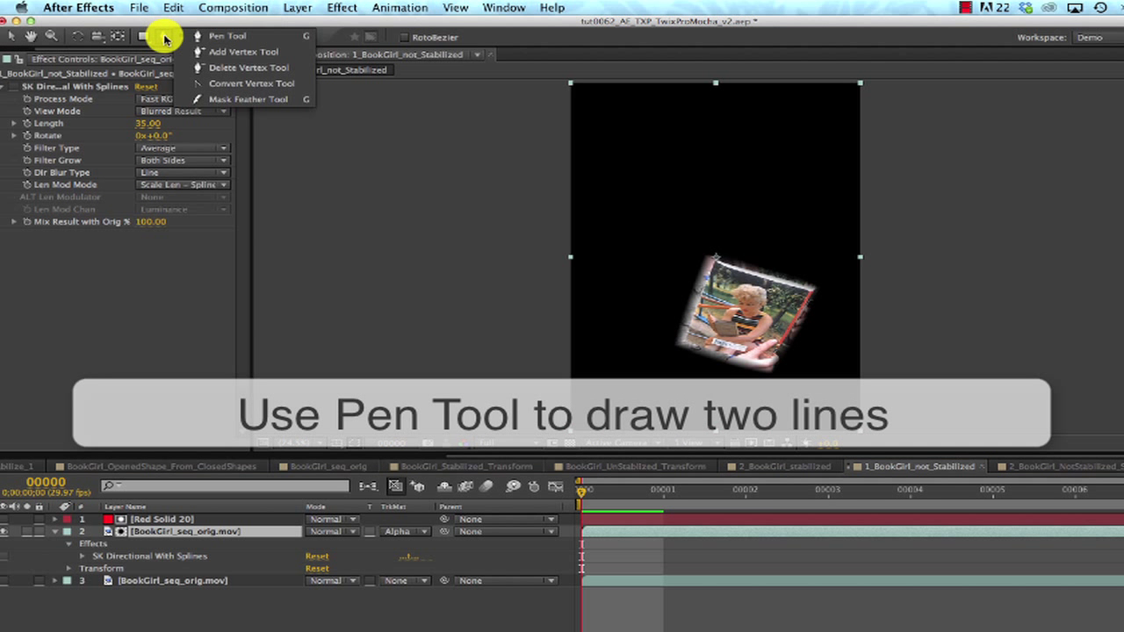
{"action": "left_click", "coordinate": [711, 242]}
{"action": "left_click", "coordinate": [821, 279]}
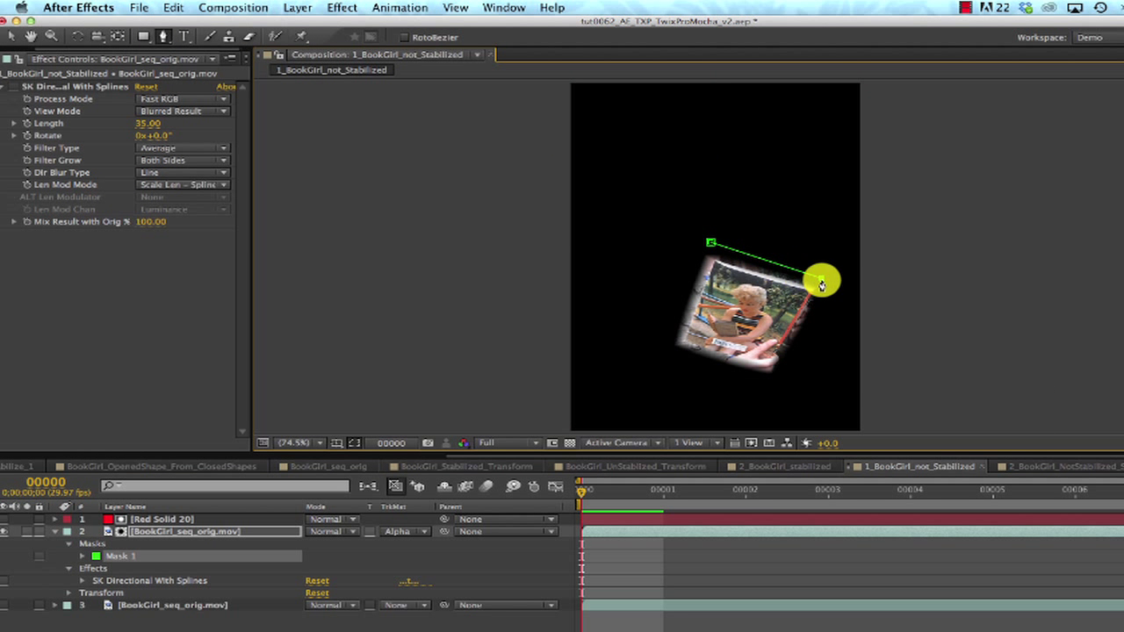
{"action": "left_click", "coordinate": [659, 354]}
{"action": "left_click", "coordinate": [771, 393]}
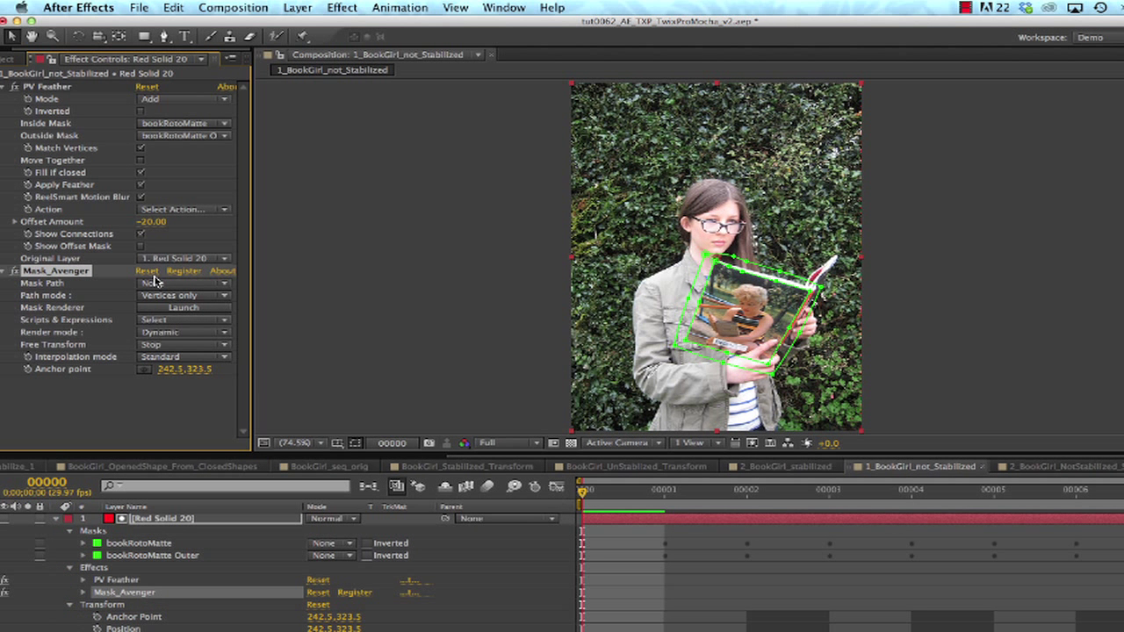
- Set Mask_Avenger's Mask Path to bookRotoMatte, then show layer 2's SK Directional With Splines settings
{"action": "left_click", "coordinate": [14, 87]}
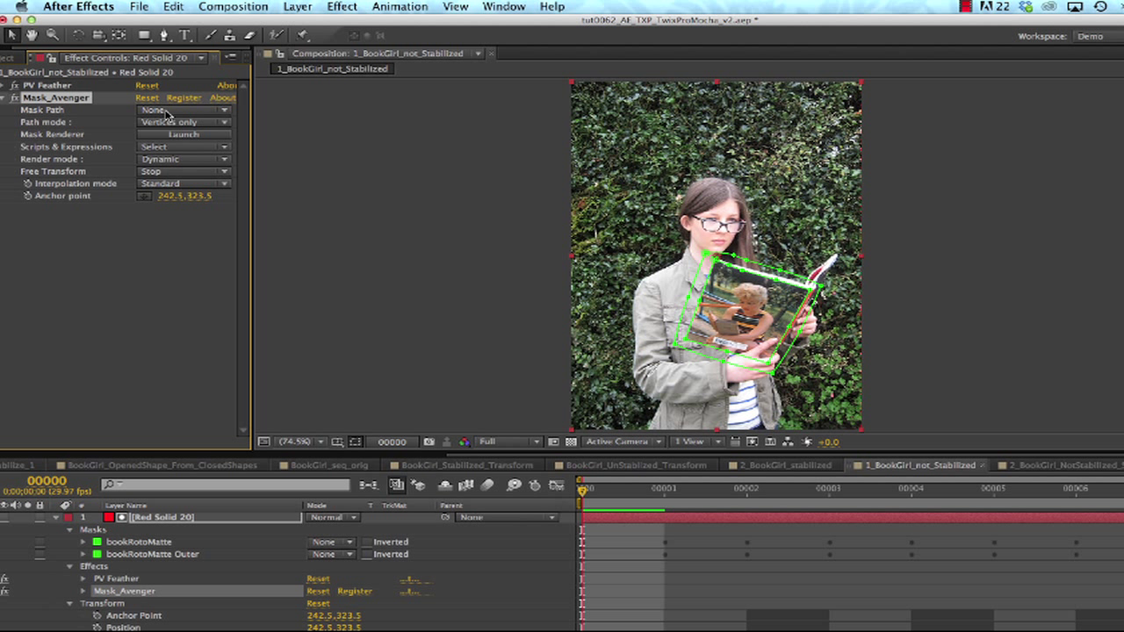
{"action": "left_click", "coordinate": [167, 113]}
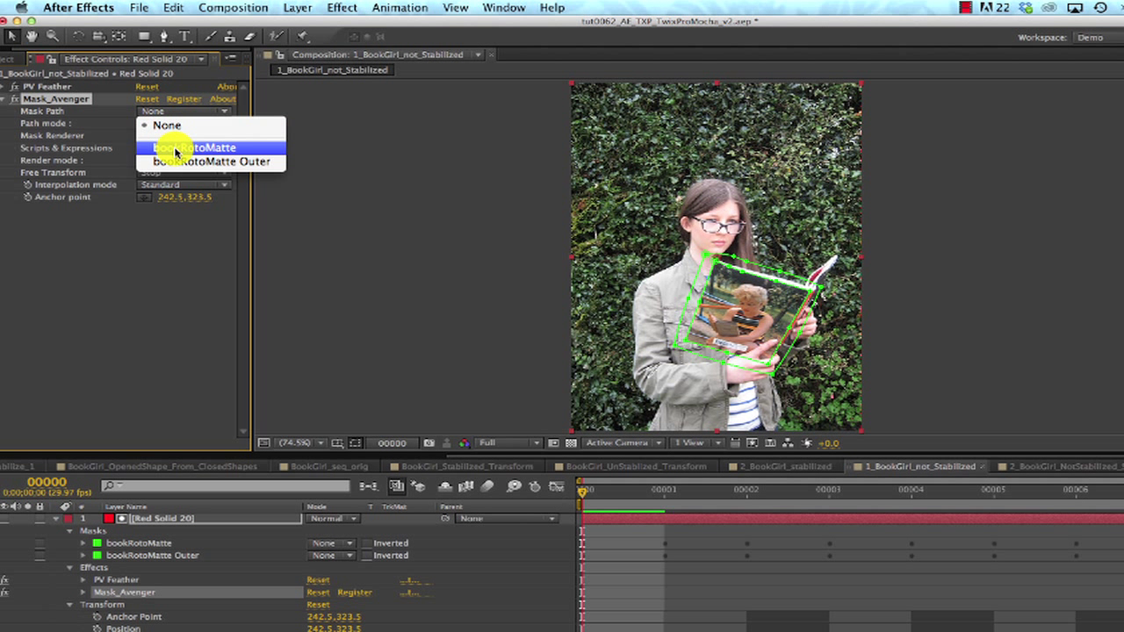
{"action": "left_click", "coordinate": [180, 147]}
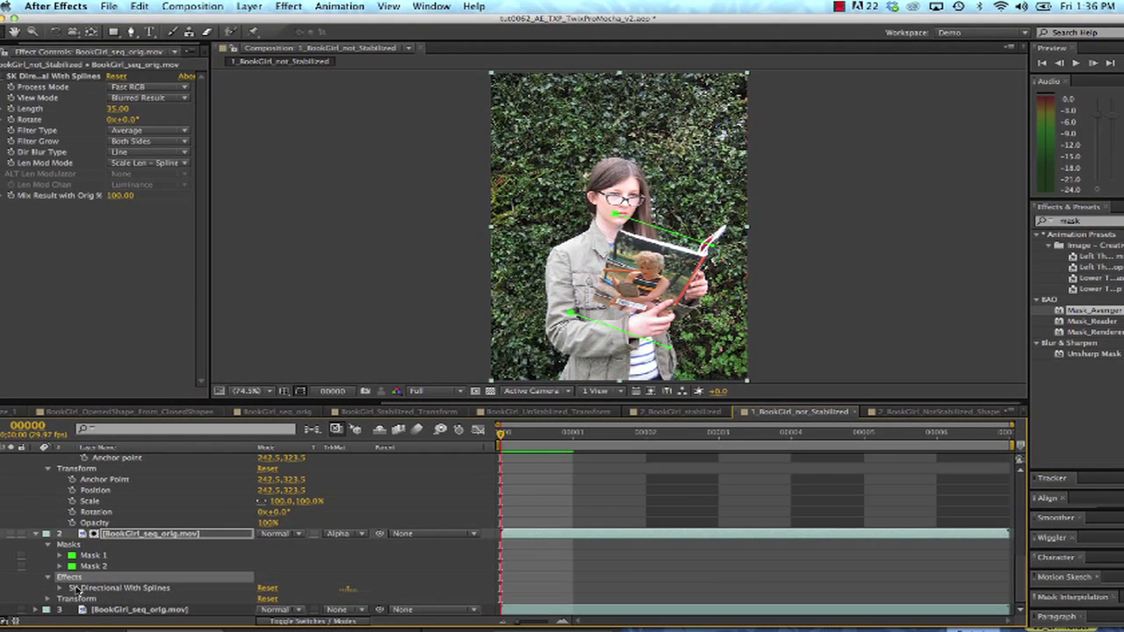
{"action": "left_click", "coordinate": [81, 589]}
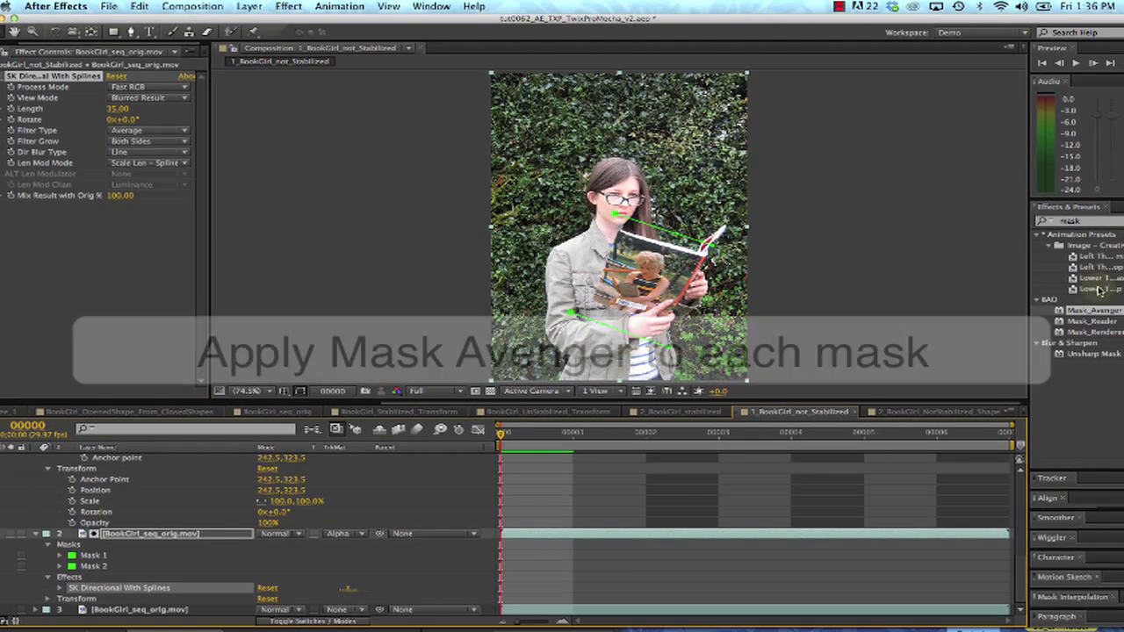
- Hide the background footage on layer 3
{"action": "left_click", "coordinate": [107, 500]}
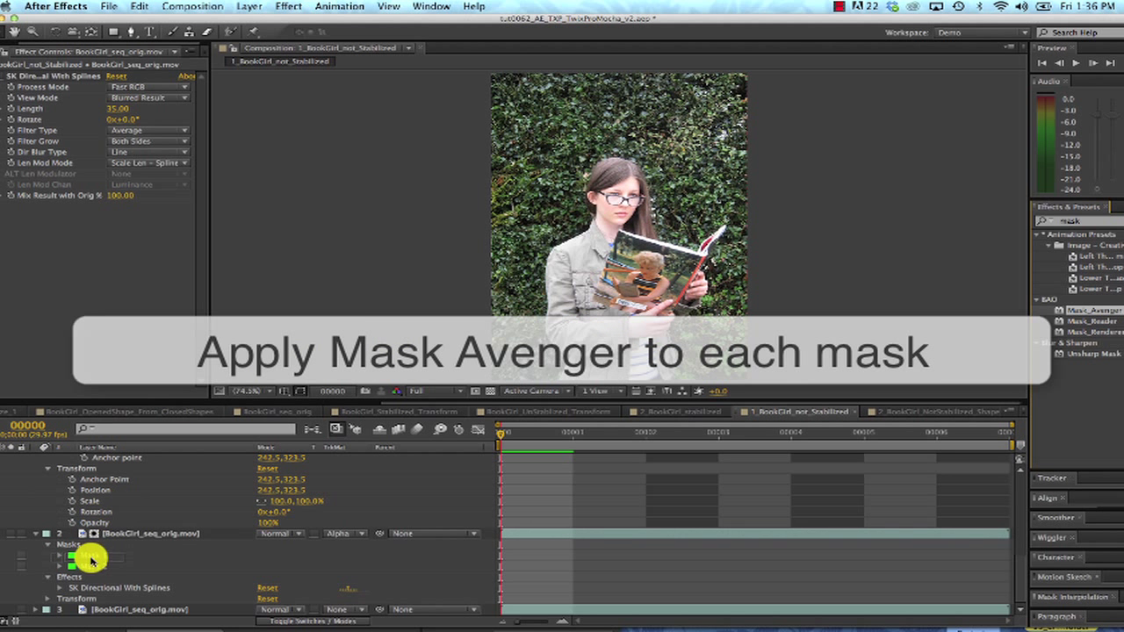
{"action": "left_click", "coordinate": [74, 579]}
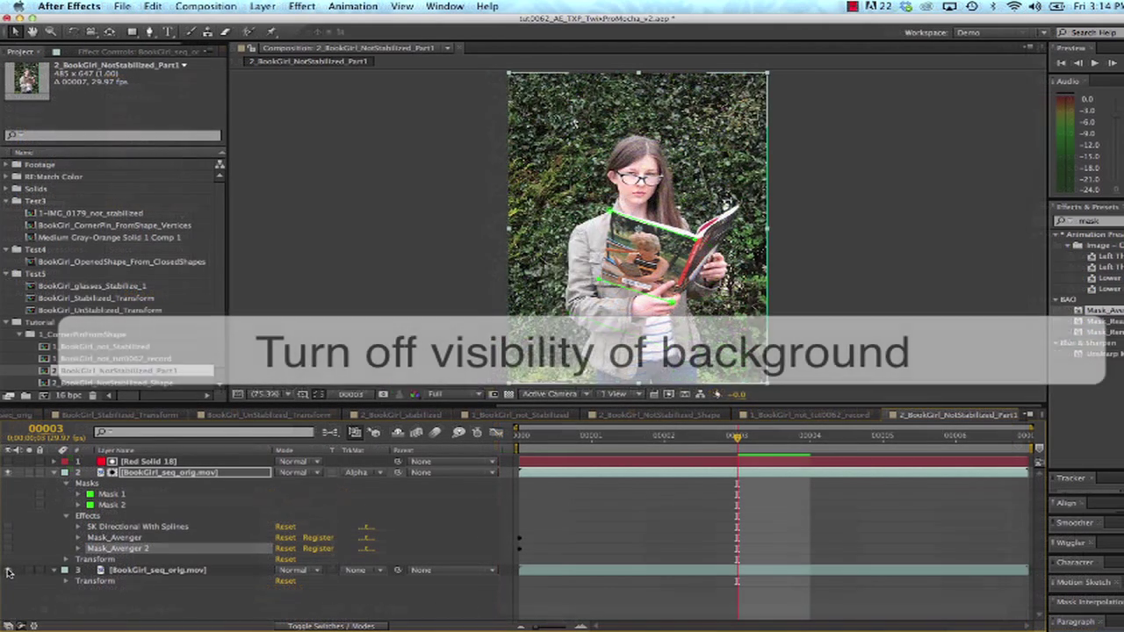
{"action": "left_click", "coordinate": [7, 571]}
{"action": "left_click", "coordinate": [80, 494]}
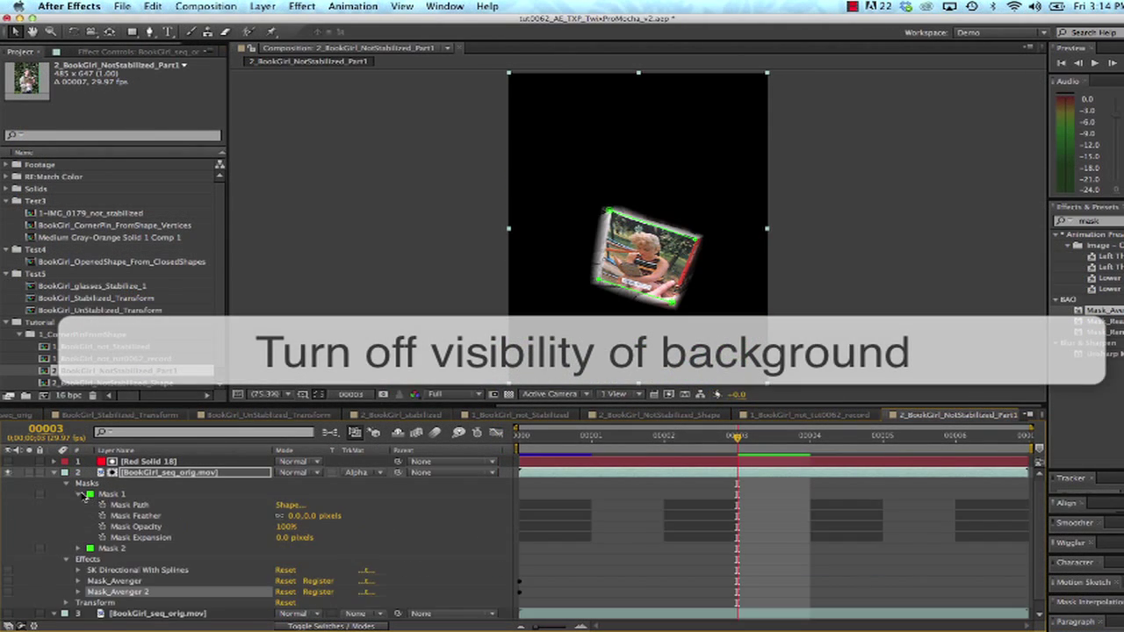
{"action": "left_click", "coordinate": [80, 496]}
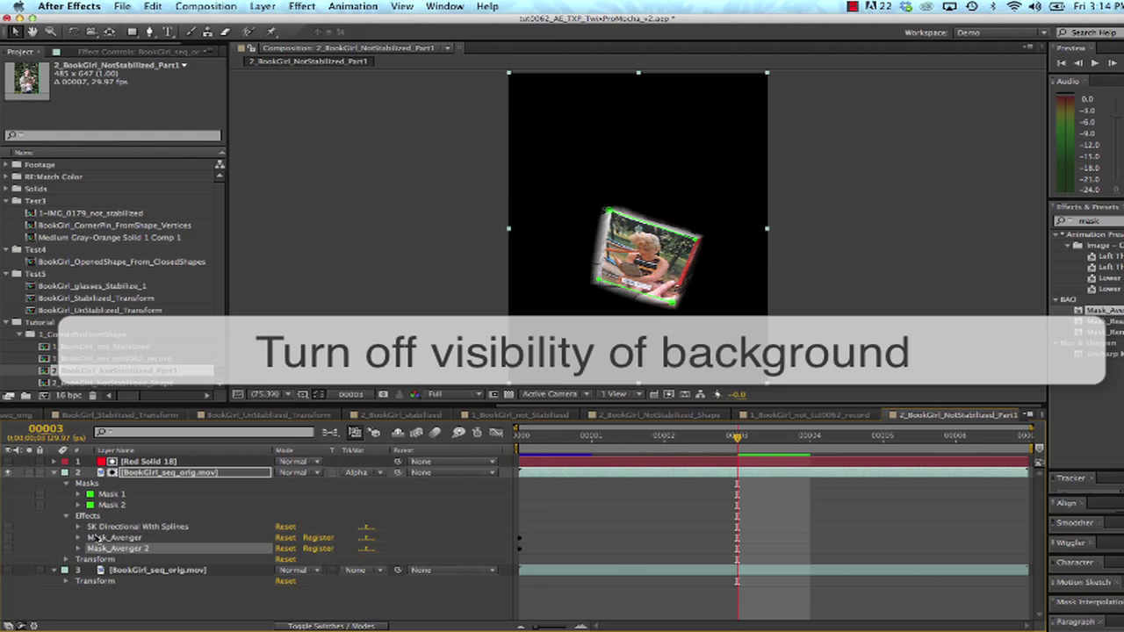
- Set Mask_Avenger's Mask Path to Mask 1, then bring up Mask_Avenger 2's mask choices
{"action": "left_click", "coordinate": [79, 537]}
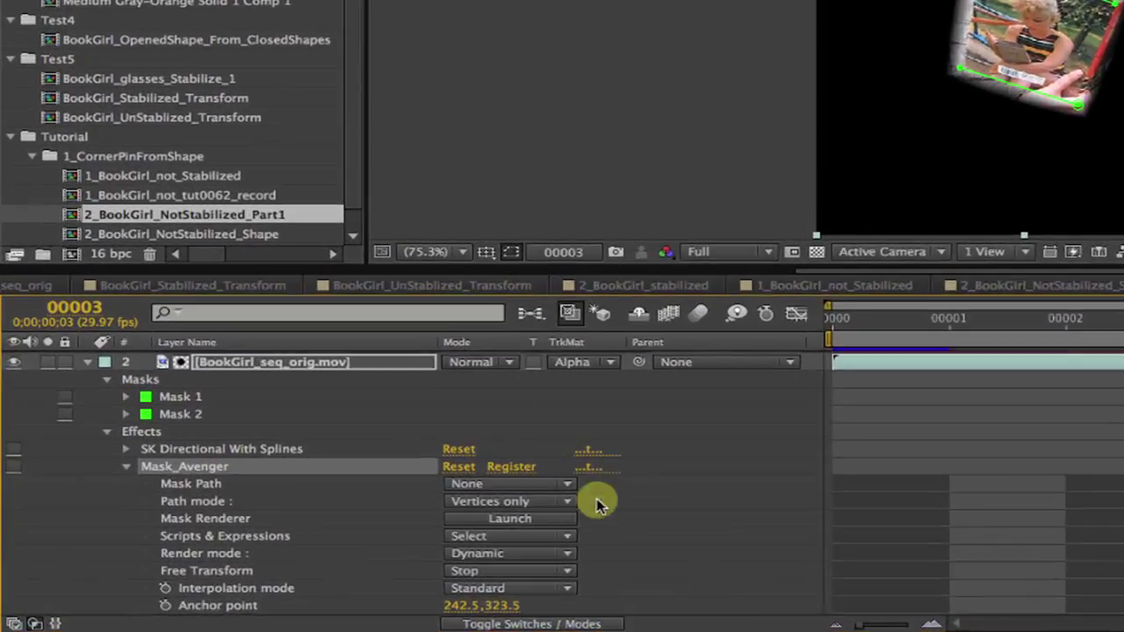
{"action": "left_click", "coordinate": [332, 550]}
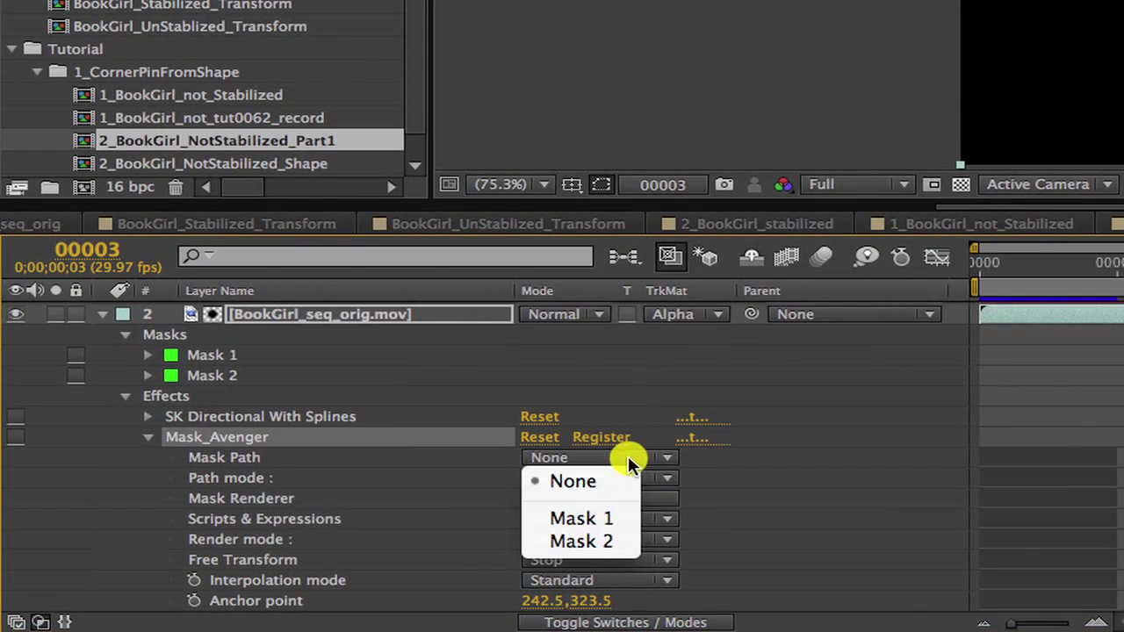
{"action": "left_click", "coordinate": [605, 520]}
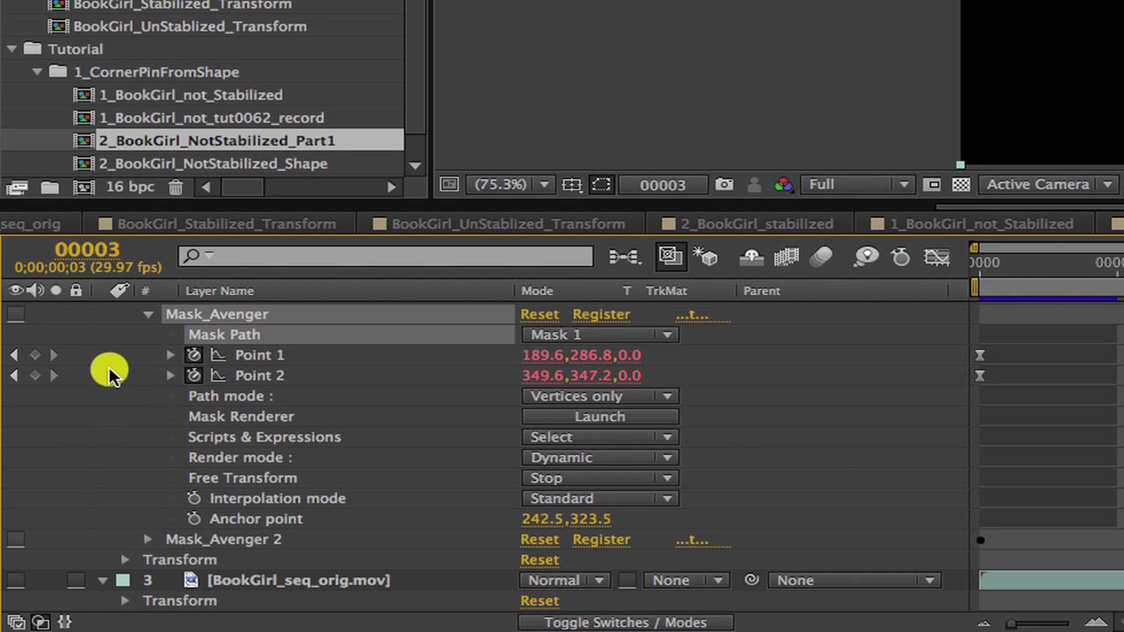
{"action": "left_click", "coordinate": [146, 314]}
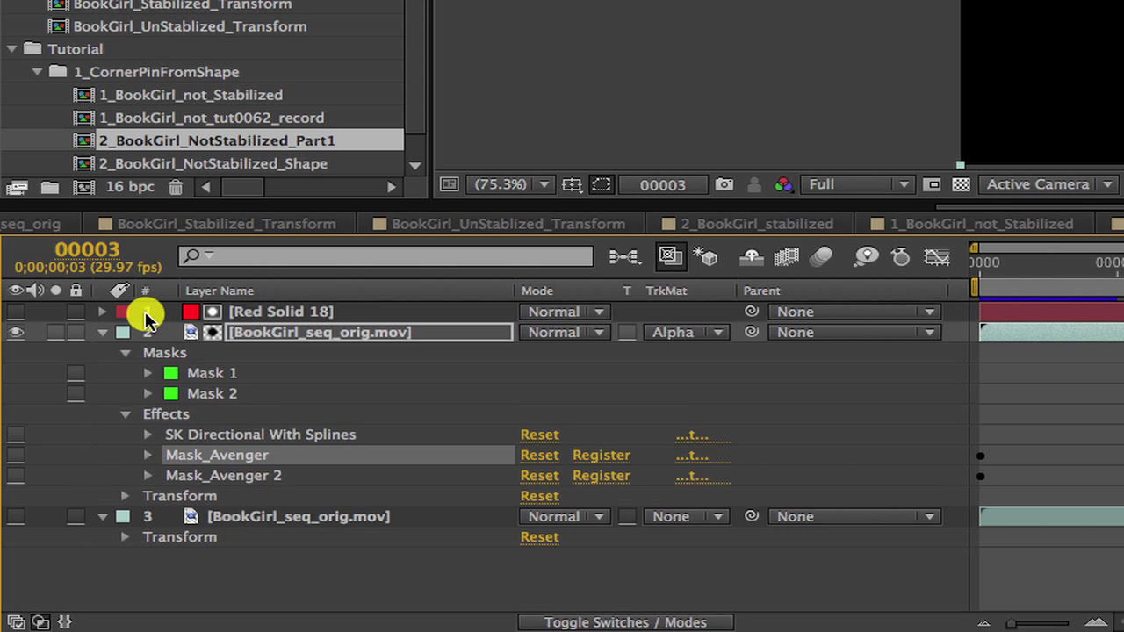
{"action": "left_click", "coordinate": [138, 481]}
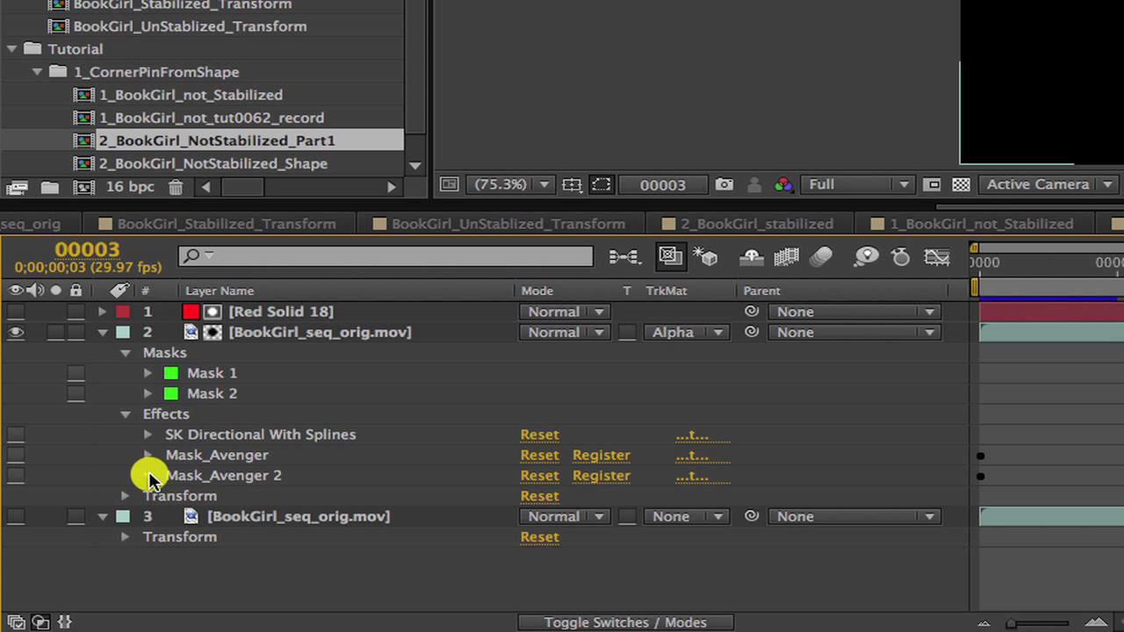
{"action": "left_click", "coordinate": [147, 475]}
{"action": "left_click", "coordinate": [582, 457]}
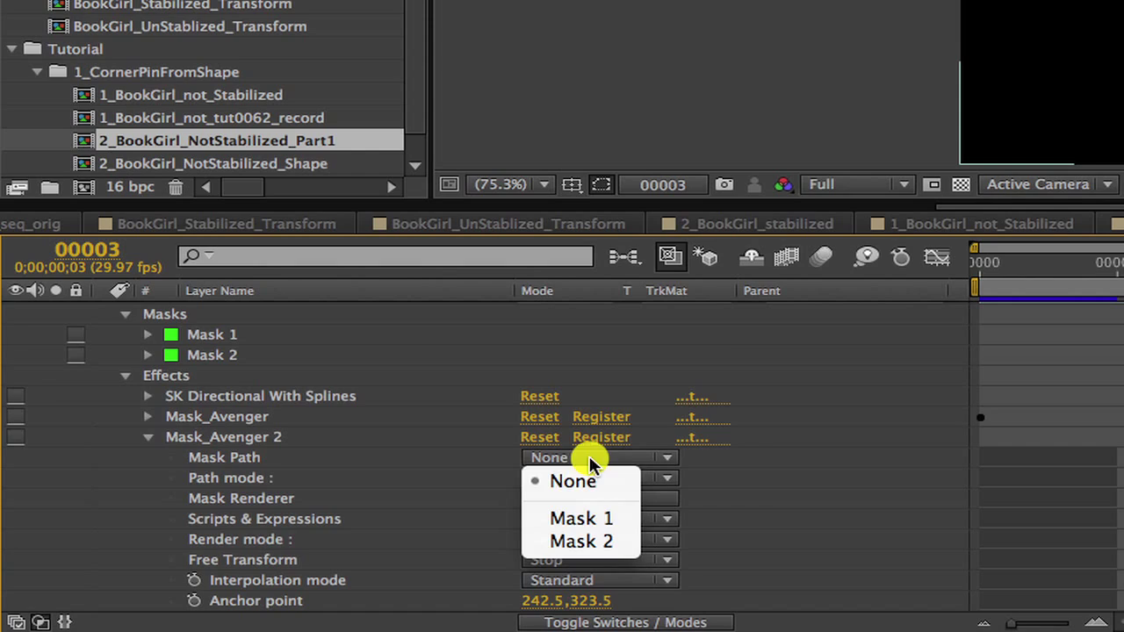
- Set Mask_Avenger 2 to Mask 2 and link Mask_Avenger's Point 1/2 to Red Solid 18's Points 1 and 5
{"action": "left_click", "coordinate": [582, 539]}
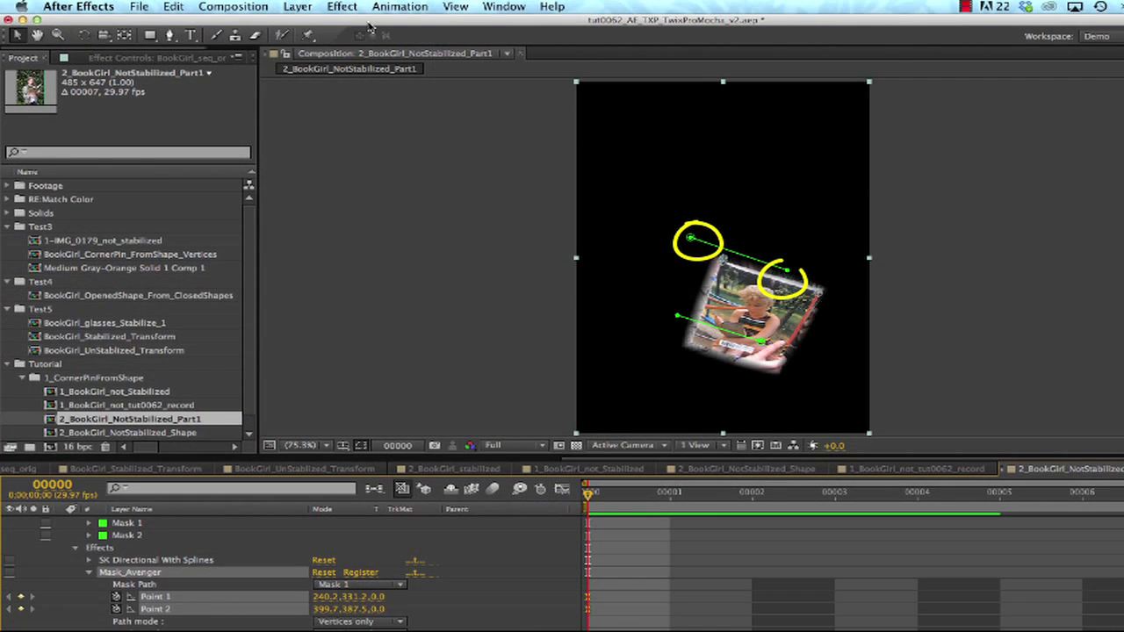
{"action": "left_click", "coordinate": [397, 7]}
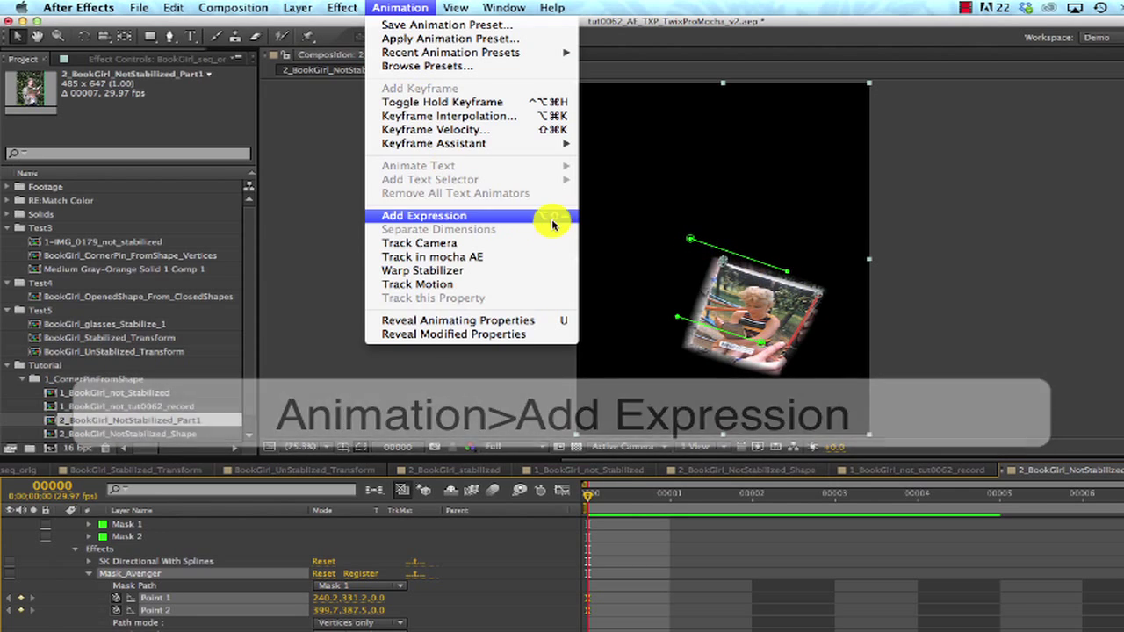
{"action": "left_click", "coordinate": [551, 218]}
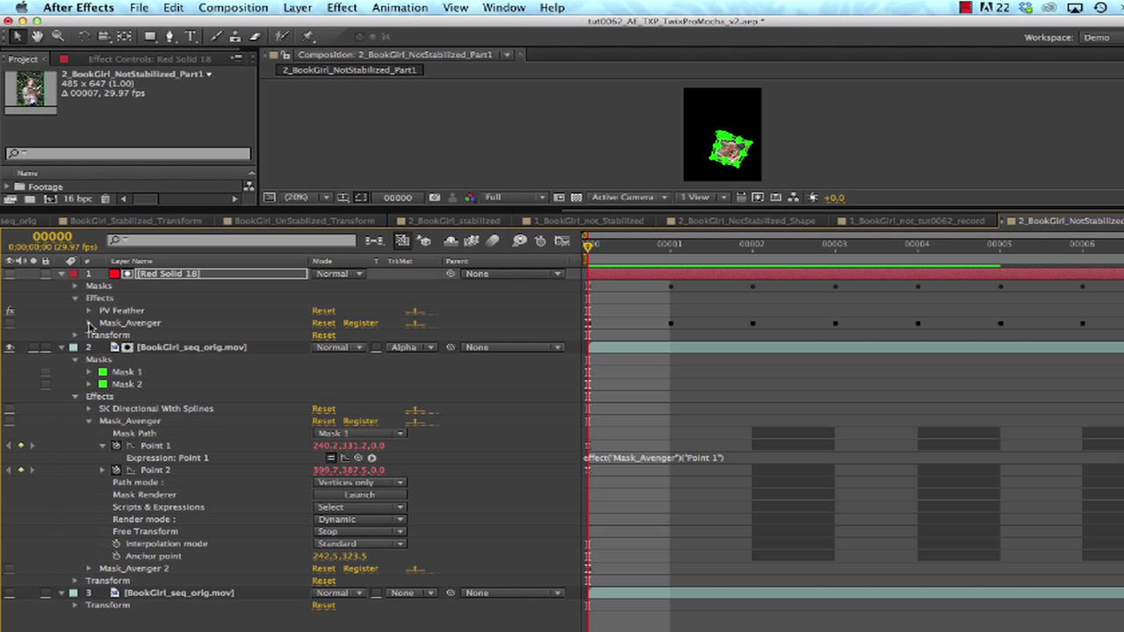
{"action": "left_click", "coordinate": [89, 323]}
{"action": "scroll", "coordinate": [363, 620], "scroll_direction": "down", "scroll_amount": 3}
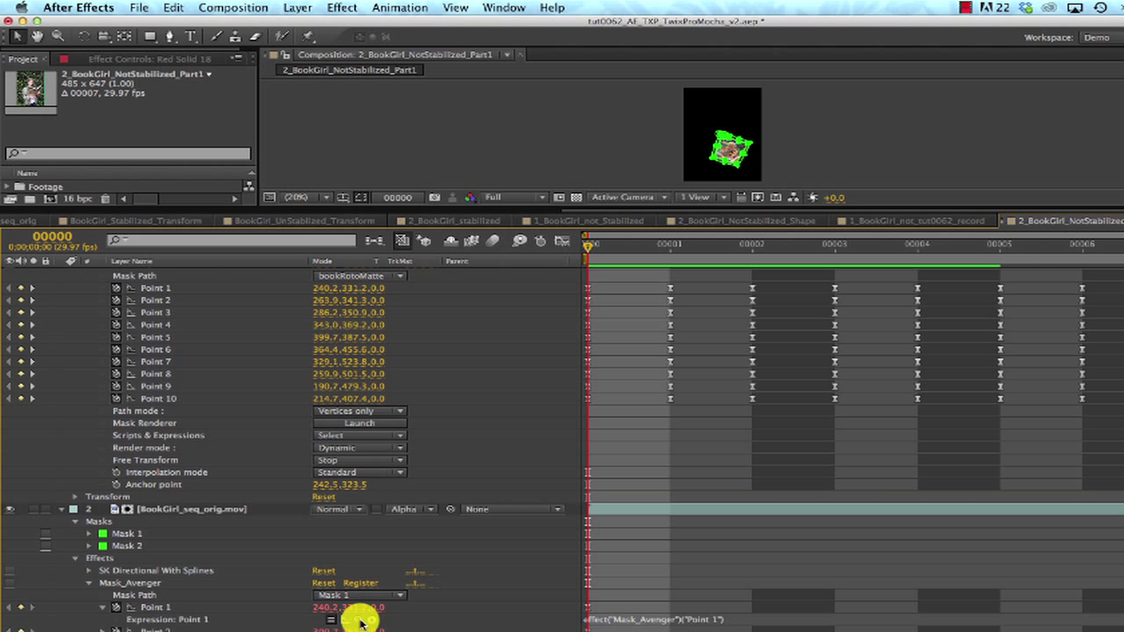
{"action": "left_click_drag", "start_coordinate": [358, 619], "coordinate": [154, 288]}
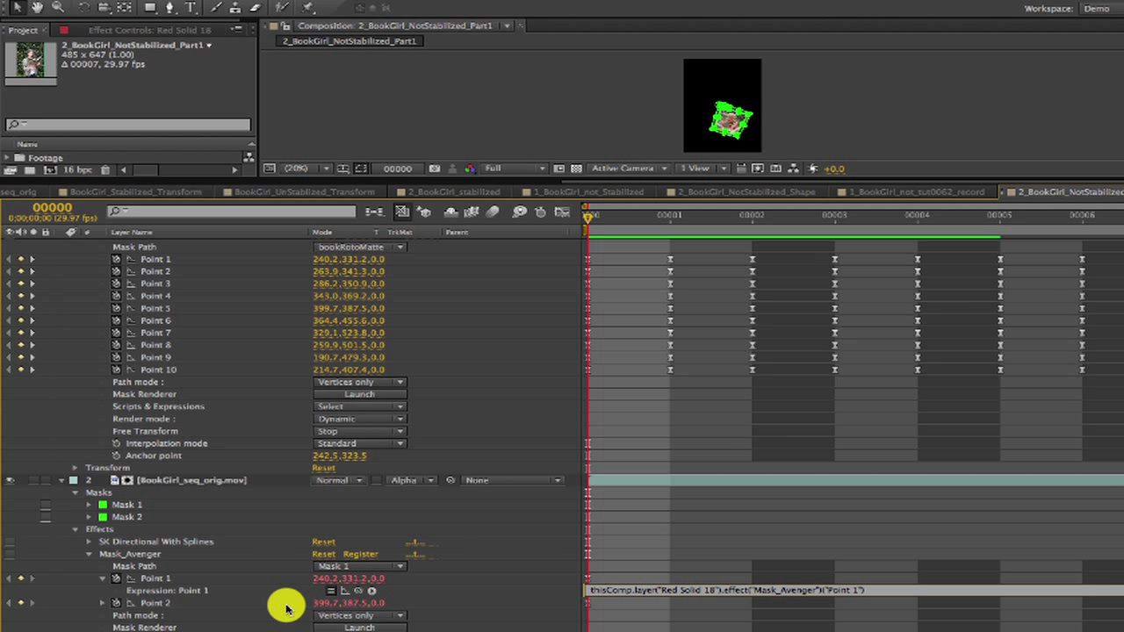
{"action": "left_click", "coordinate": [101, 604]}
{"action": "left_click", "coordinate": [115, 604], "text": "alt"}
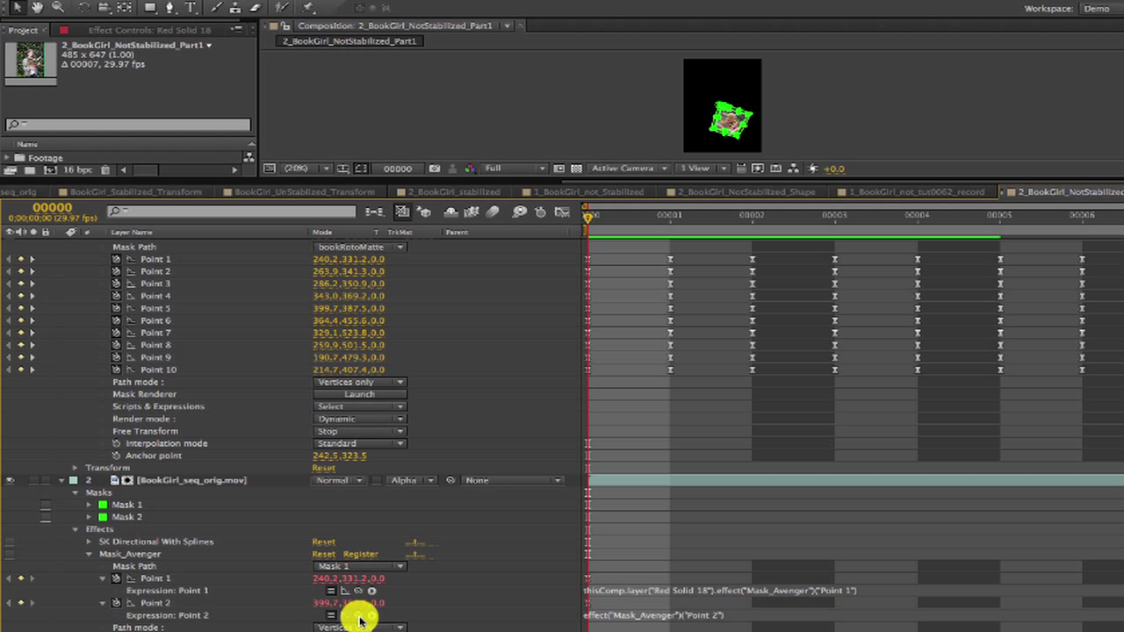
{"action": "left_click_drag", "start_coordinate": [360, 619], "coordinate": [161, 309]}
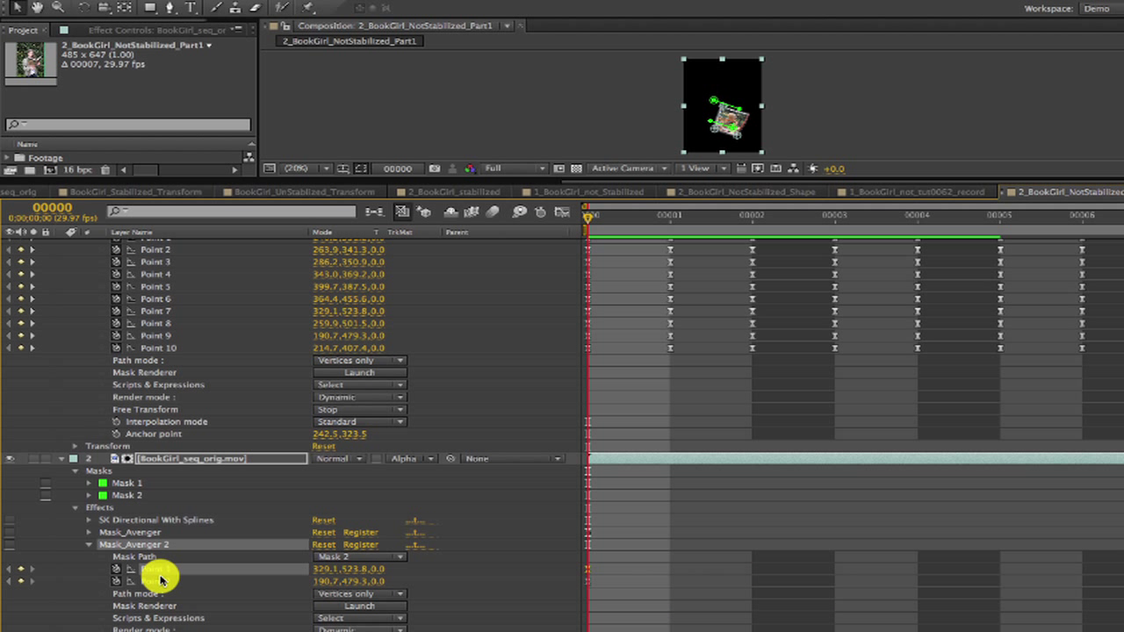
- Link Mask_Avenger 2's Point 1 and Point 2 to Red Solid 18's Points 7 and 9
{"action": "left_click", "coordinate": [161, 584], "text": "shift"}
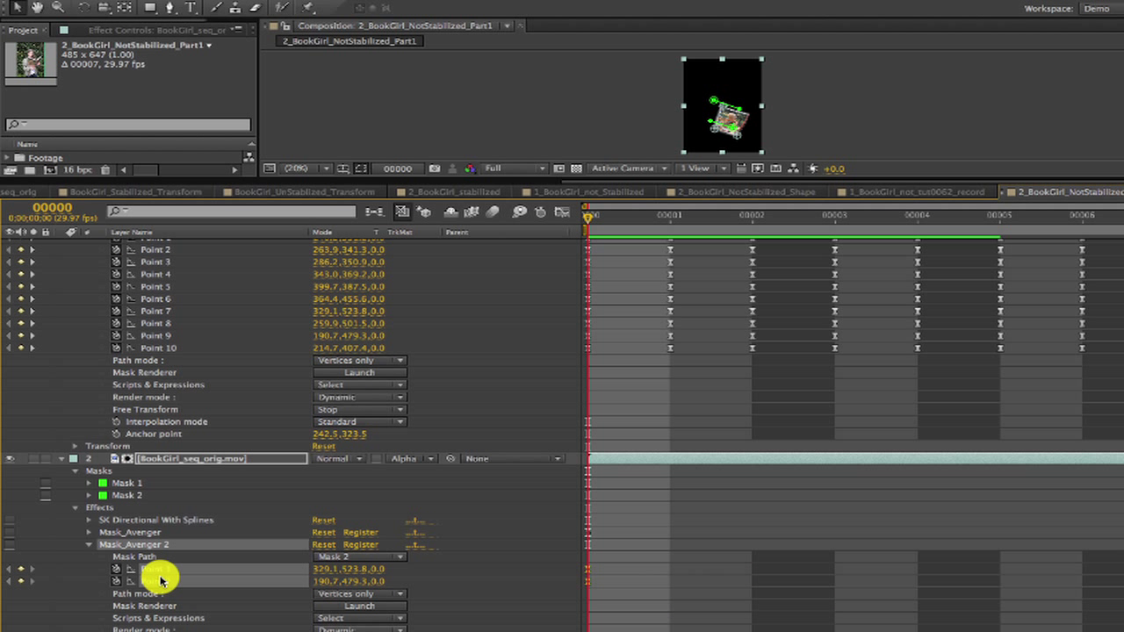
{"action": "left_click", "coordinate": [378, 3]}
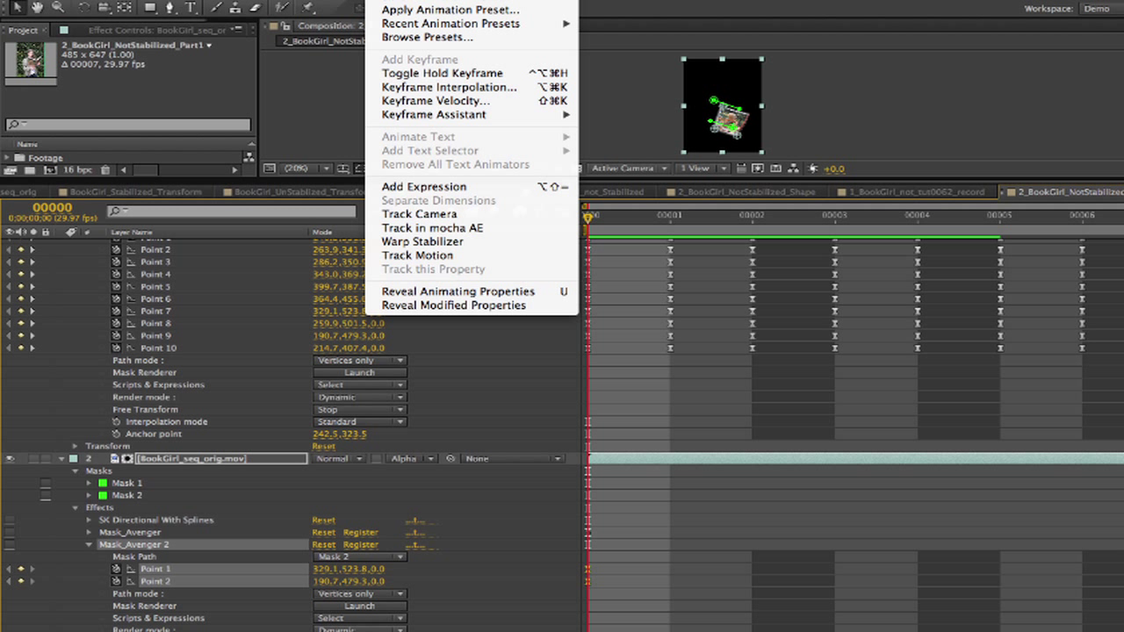
{"action": "left_click", "coordinate": [417, 186]}
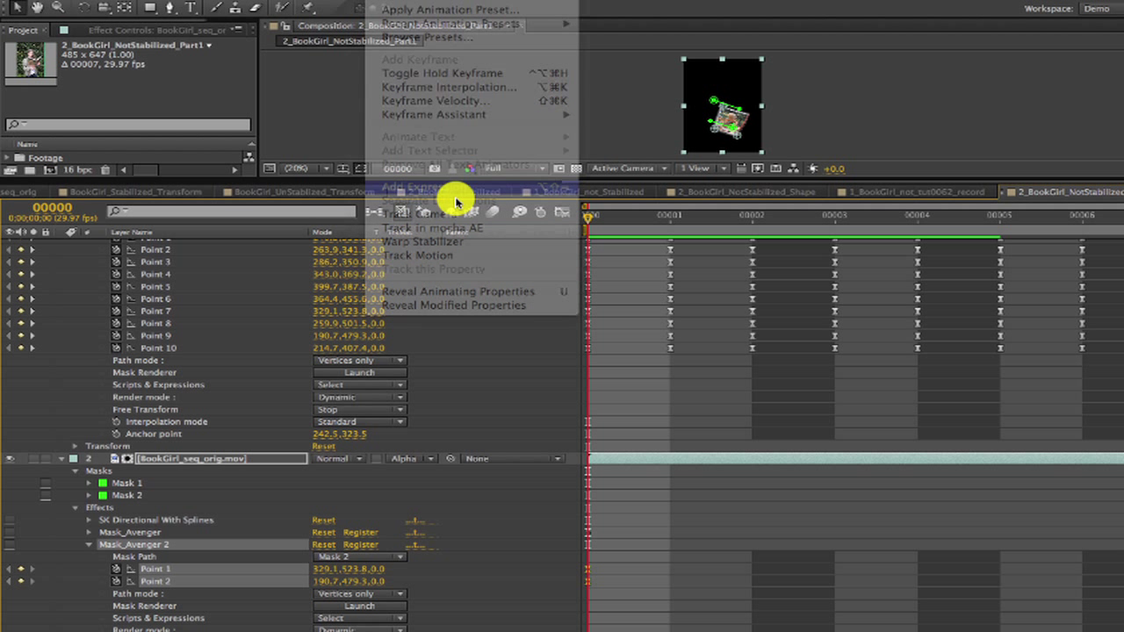
{"action": "left_click", "coordinate": [103, 569]}
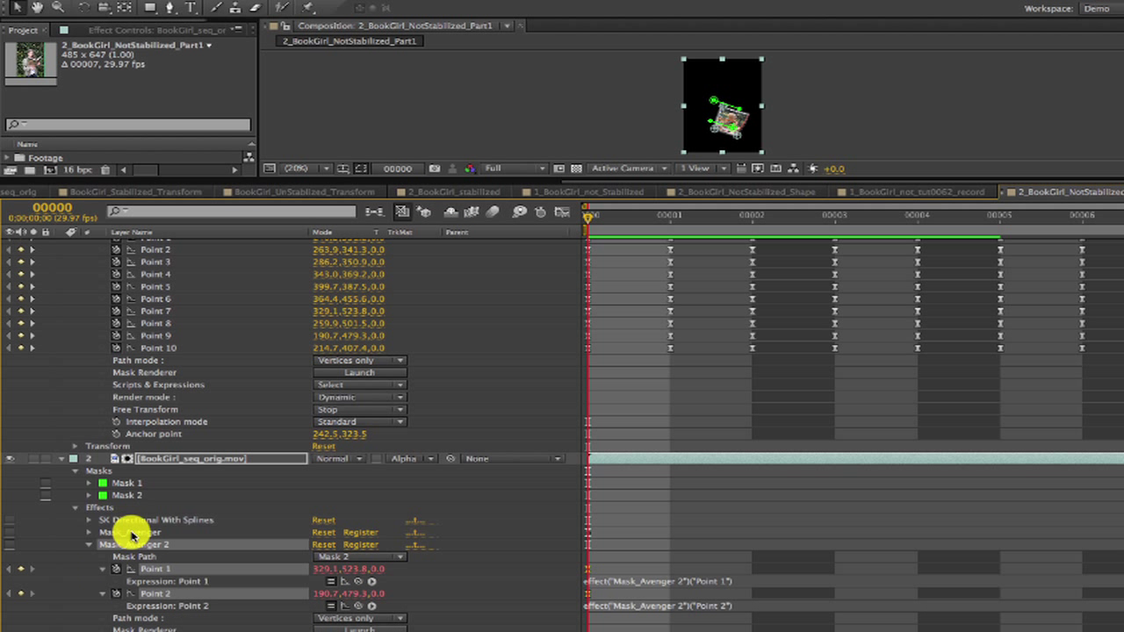
{"action": "left_click_drag", "start_coordinate": [358, 582], "coordinate": [154, 299]}
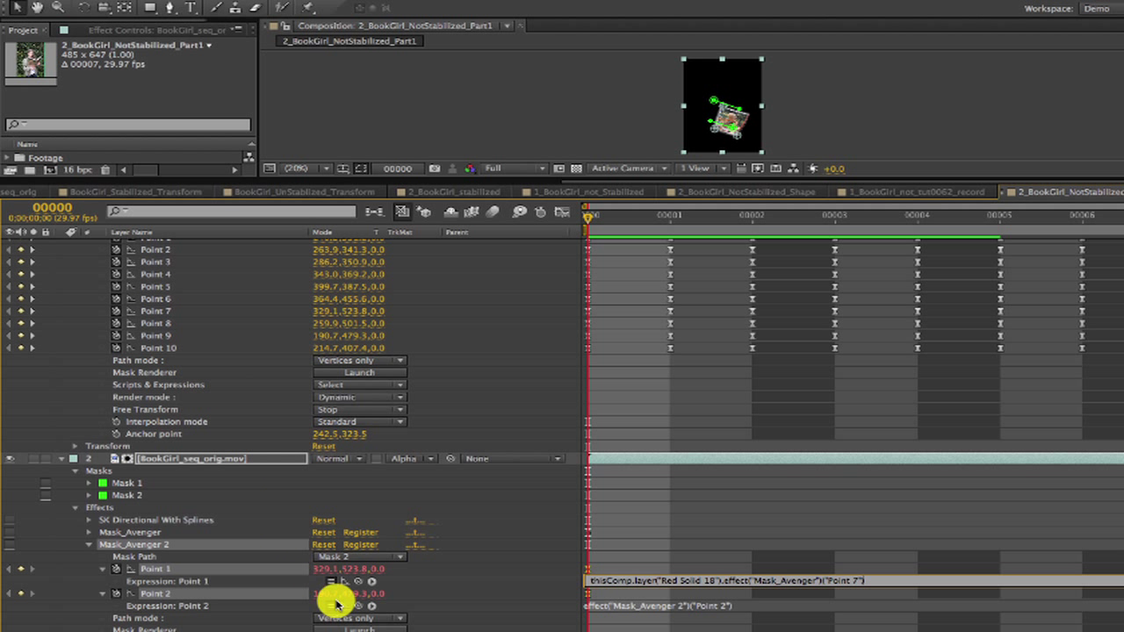
{"action": "left_click_drag", "start_coordinate": [359, 607], "coordinate": [147, 326]}
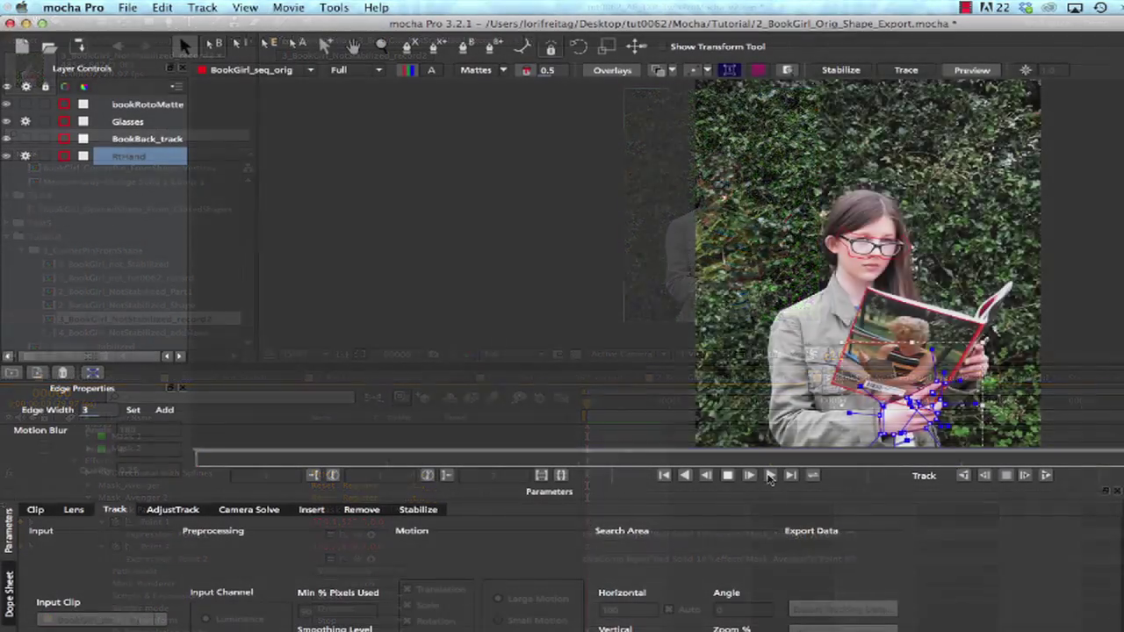
- Play and rewind the Mocha clip to check the tracked shapes, then export RtHand's shape data
{"action": "left_click", "coordinate": [769, 475]}
{"action": "left_click", "coordinate": [728, 476]}
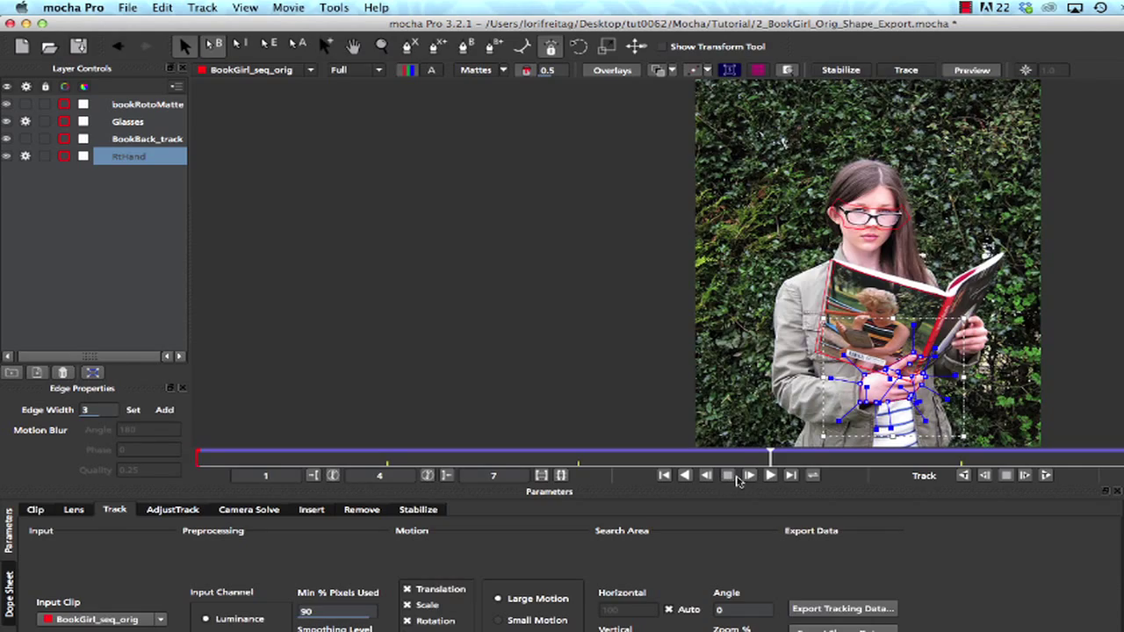
{"action": "left_click_drag", "start_coordinate": [771, 454], "coordinate": [140, 424]}
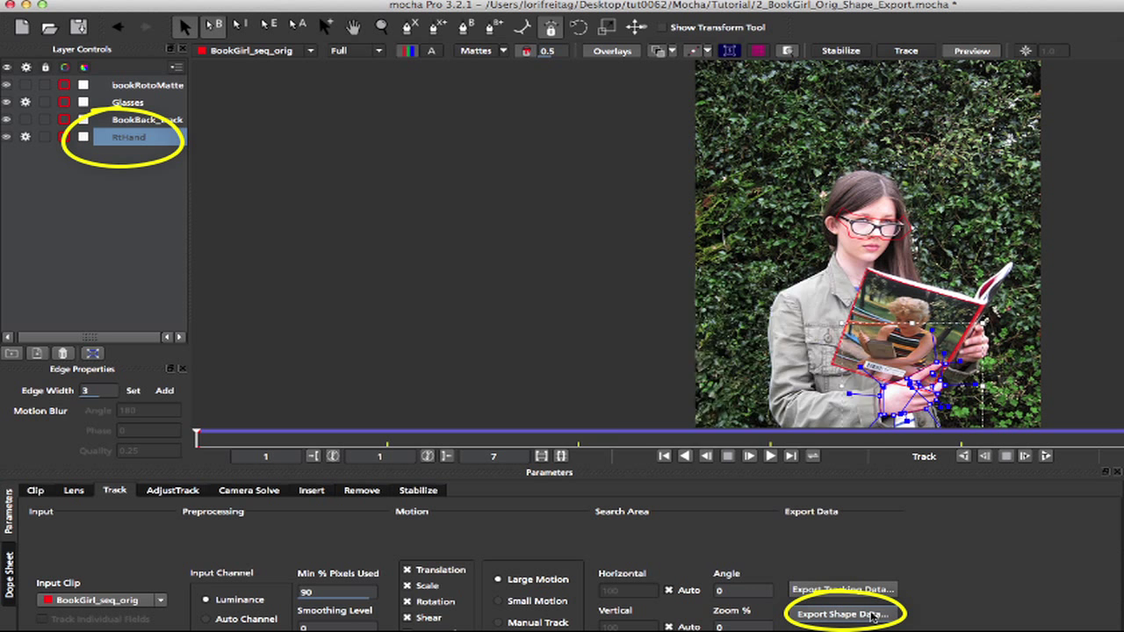
{"action": "left_click", "coordinate": [872, 617]}
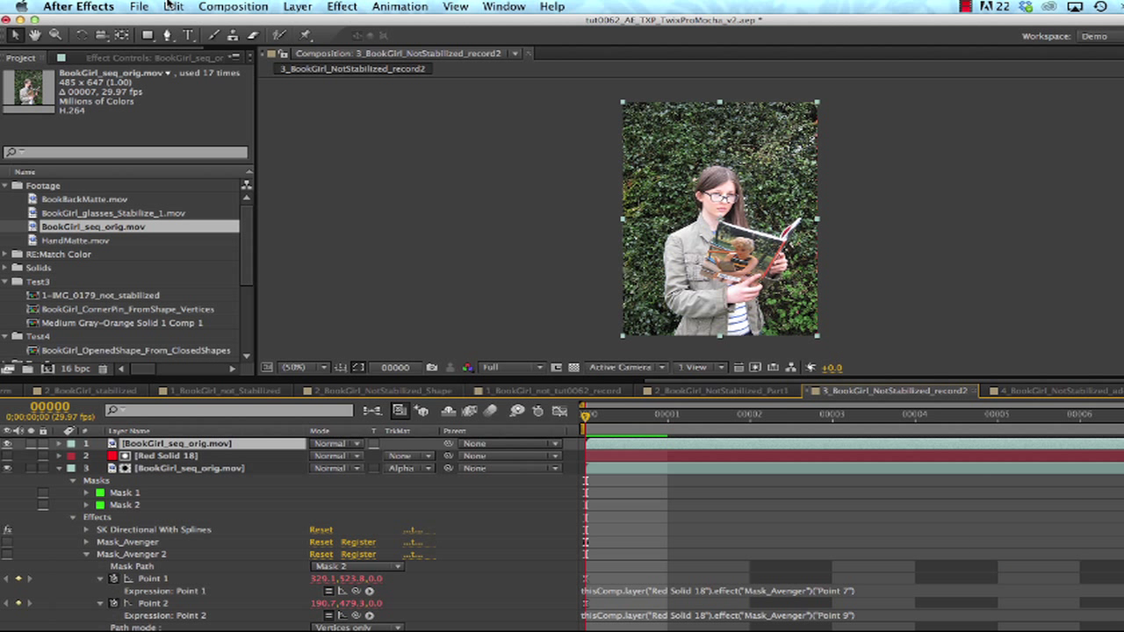
- Paste the Mocha RtHand shape as a mask on the book, then preview the unstabilized footage
{"action": "left_click", "coordinate": [170, 6]}
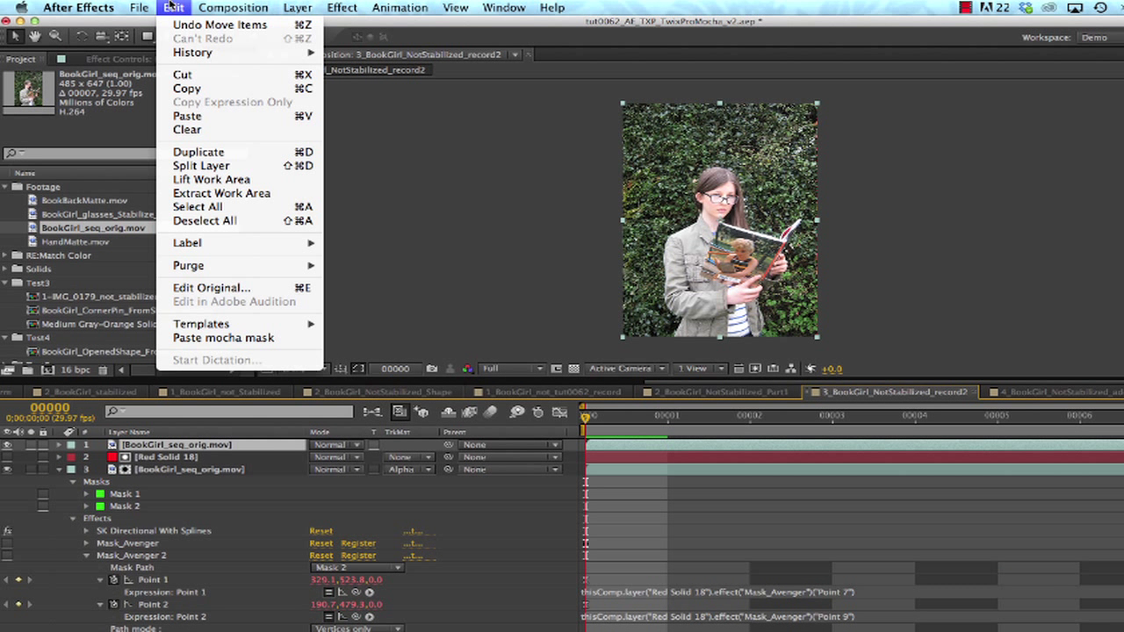
{"action": "left_click", "coordinate": [209, 339]}
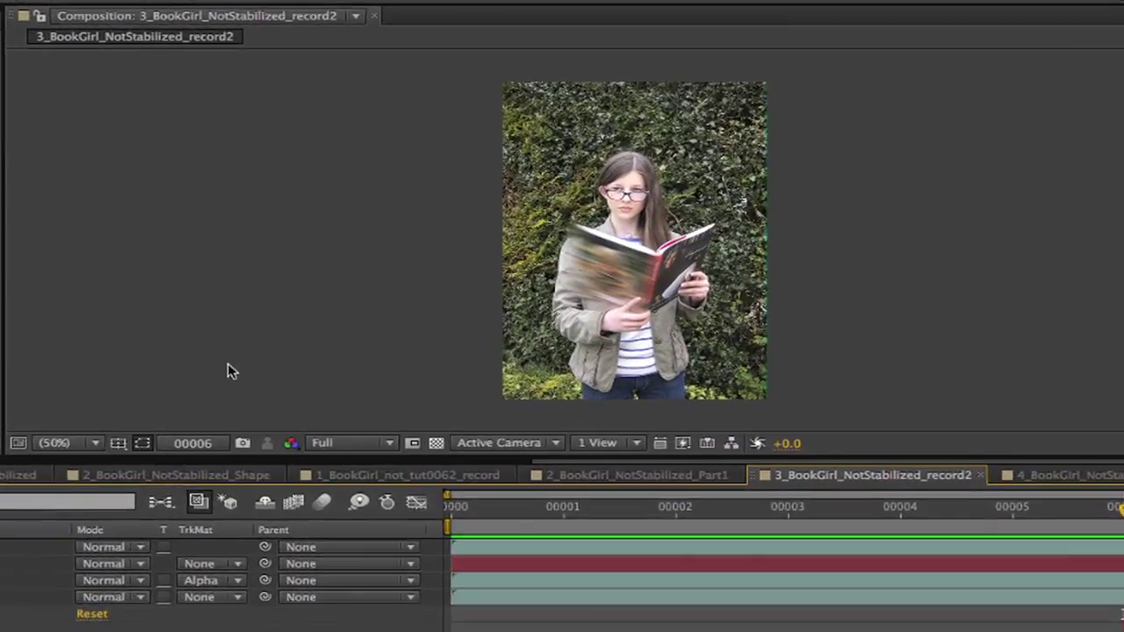
{"action": "key", "text": "Page_Up"}
{"action": "key", "text": "Page_Up"}
{"action": "key", "text": "Page_Up"}
{"action": "key", "text": "Page_Up"}
{"action": "key", "text": "Page_Up"}
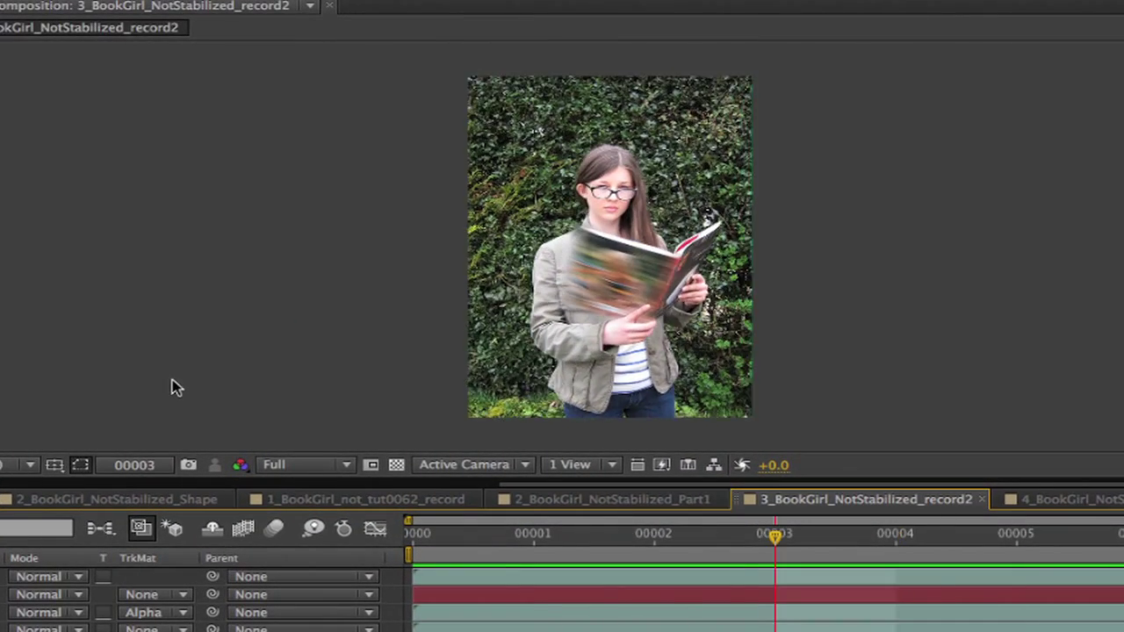
{"action": "key", "text": "space"}
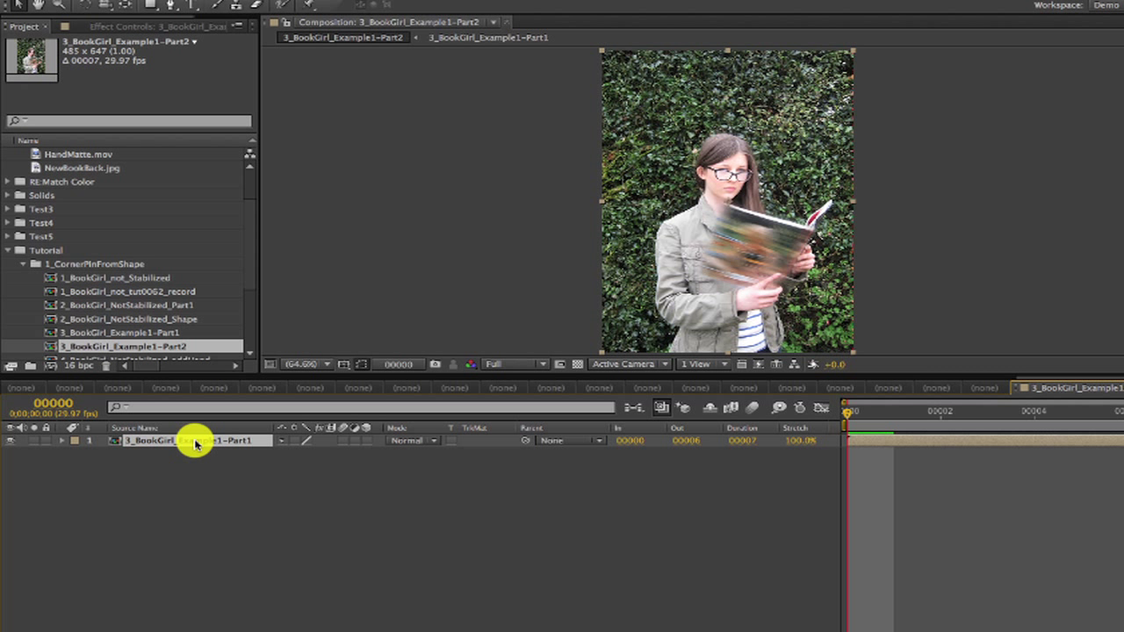
- Duplicate the 3_BookGirl_Example1-Part1 layer and copy Mocha's After Effects Corner Pin data
{"action": "key", "text": "super+d"}
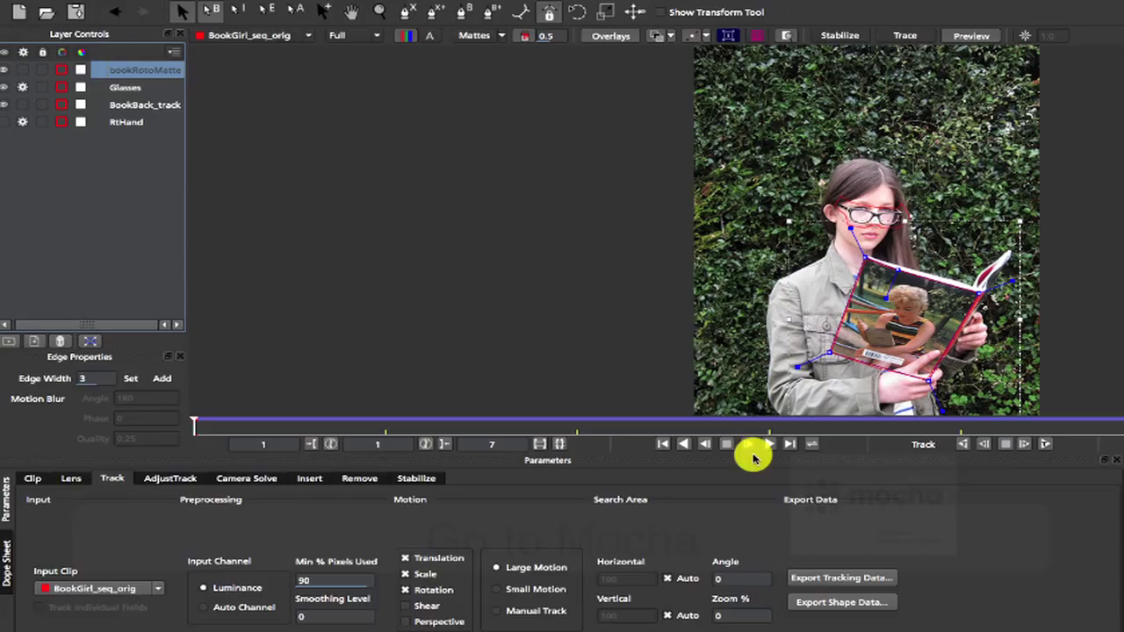
{"action": "left_click", "coordinate": [857, 582]}
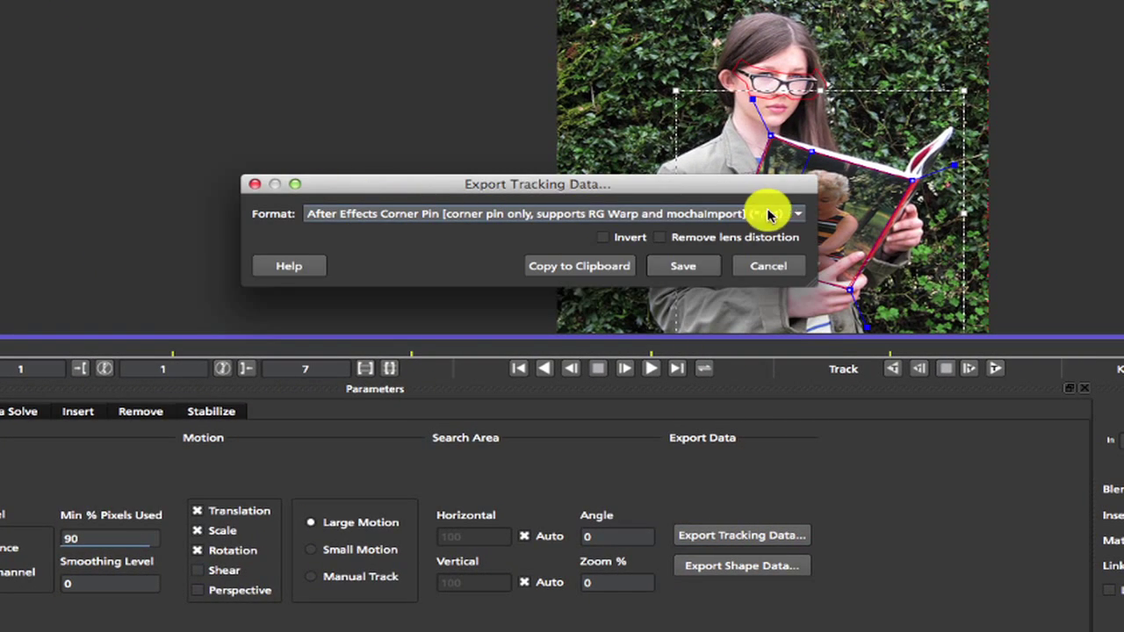
{"action": "left_click", "coordinate": [605, 267]}
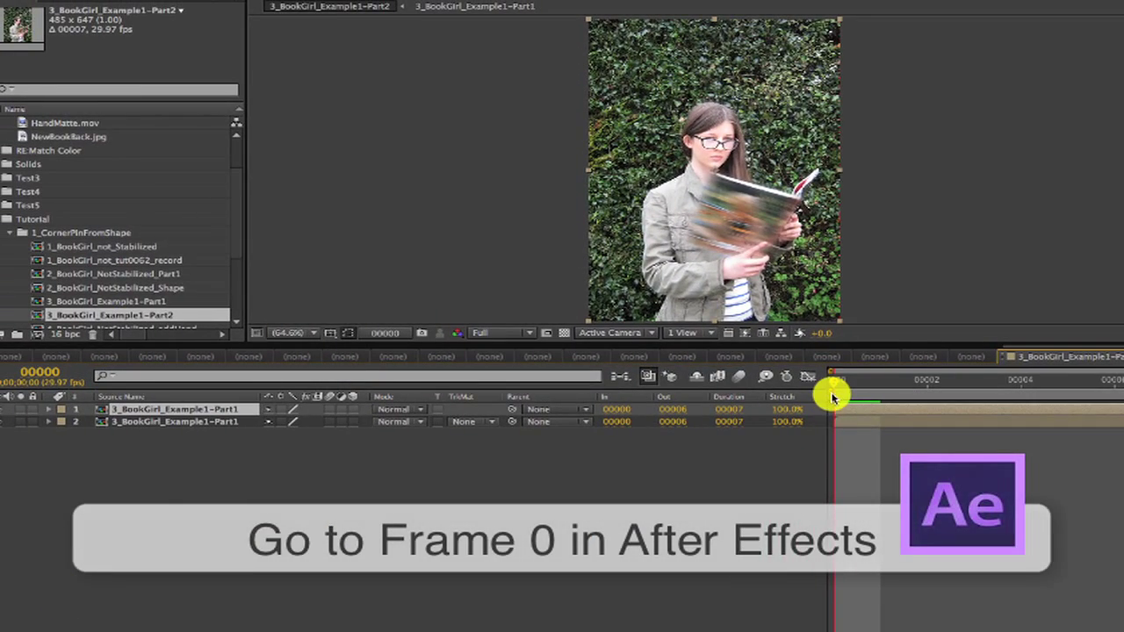
- Paste the corner-pin tracking onto layer 1 and reveal its Corner Pin effect
{"action": "left_click", "coordinate": [163, 0]}
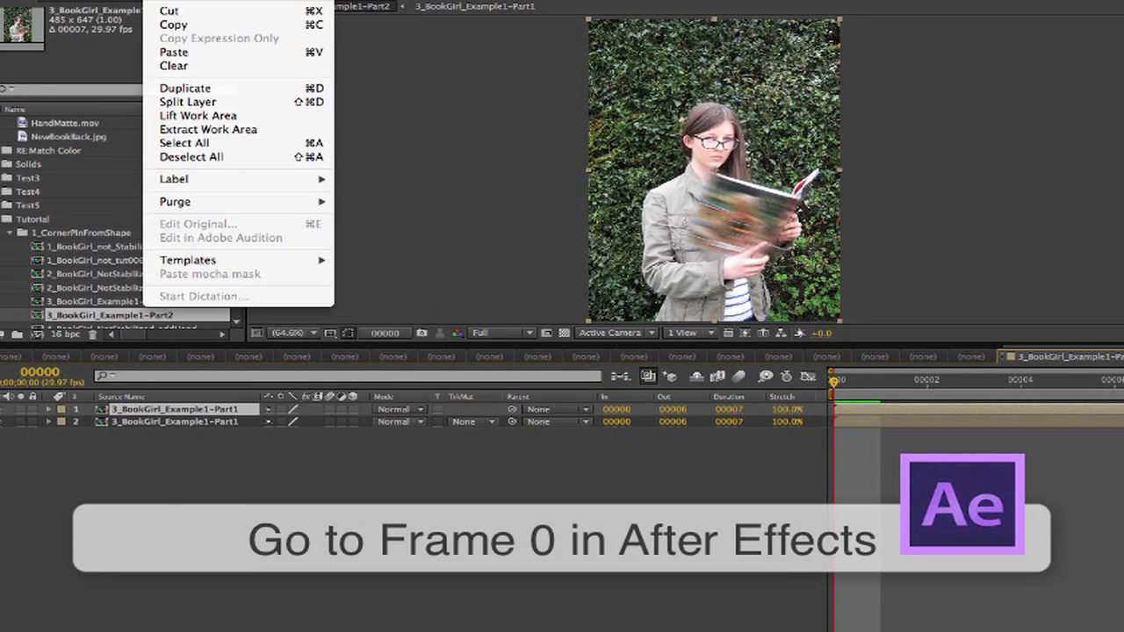
{"action": "left_click", "coordinate": [180, 68]}
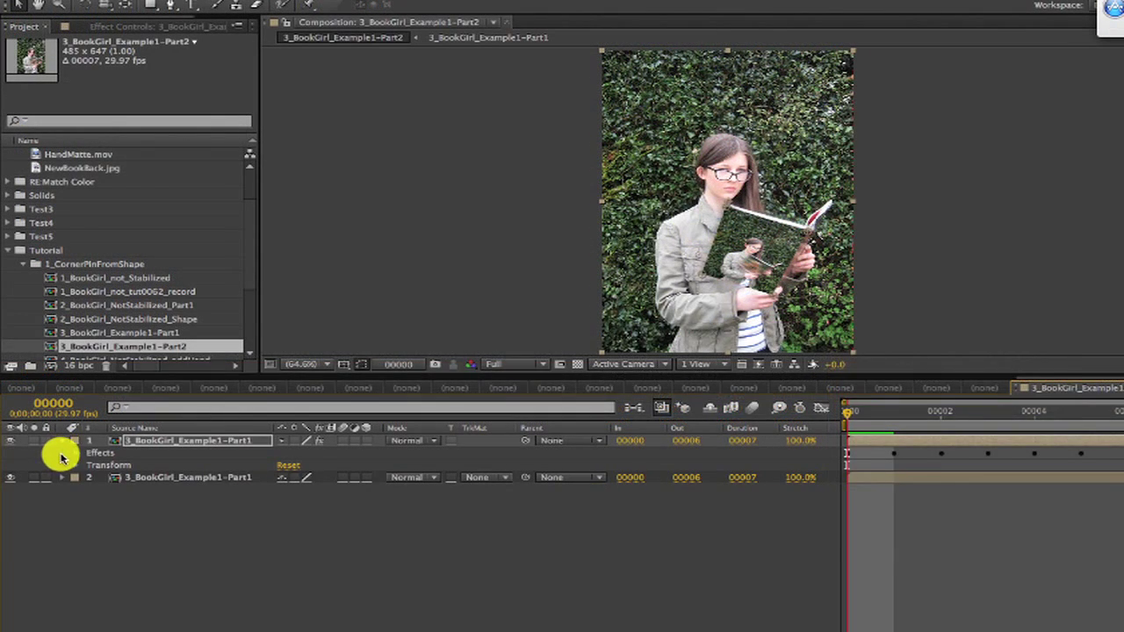
{"action": "left_click", "coordinate": [75, 453]}
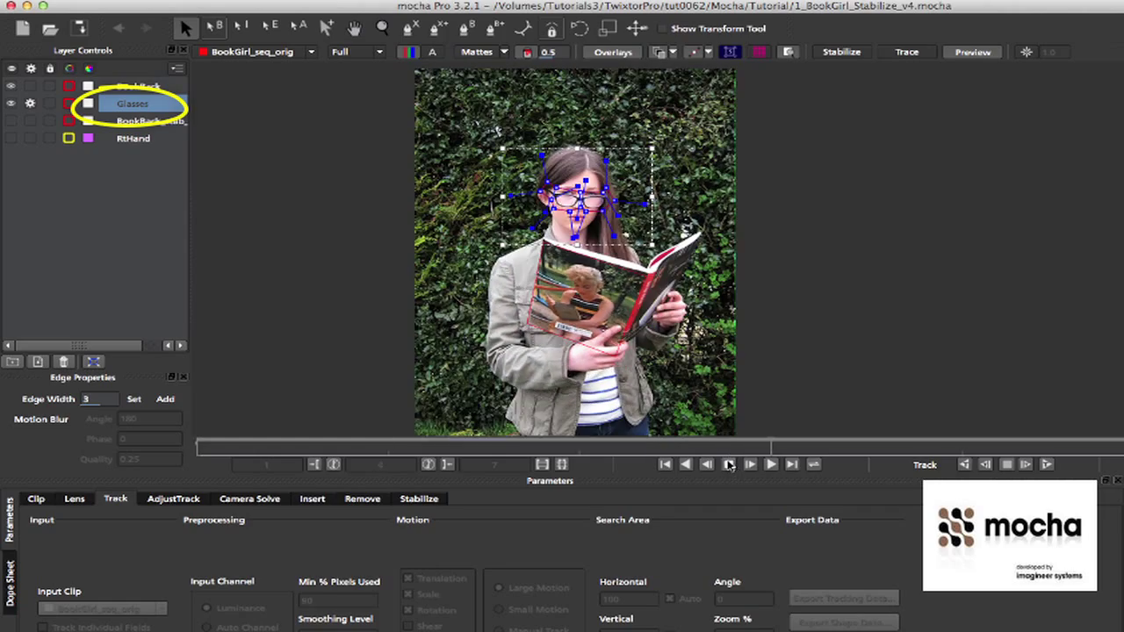
- Preview the glasses-track stabilization in Mocha and copy the stabilized After Effects Transform Data
{"action": "left_click", "coordinate": [728, 464]}
{"action": "left_click", "coordinate": [418, 498]}
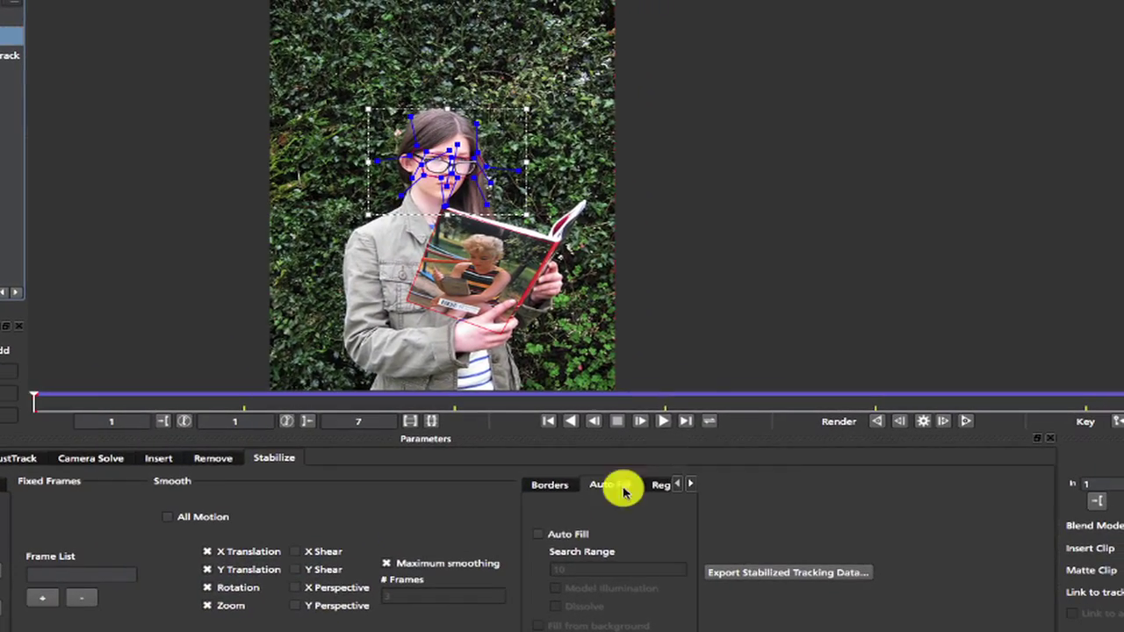
{"action": "left_click", "coordinate": [660, 423]}
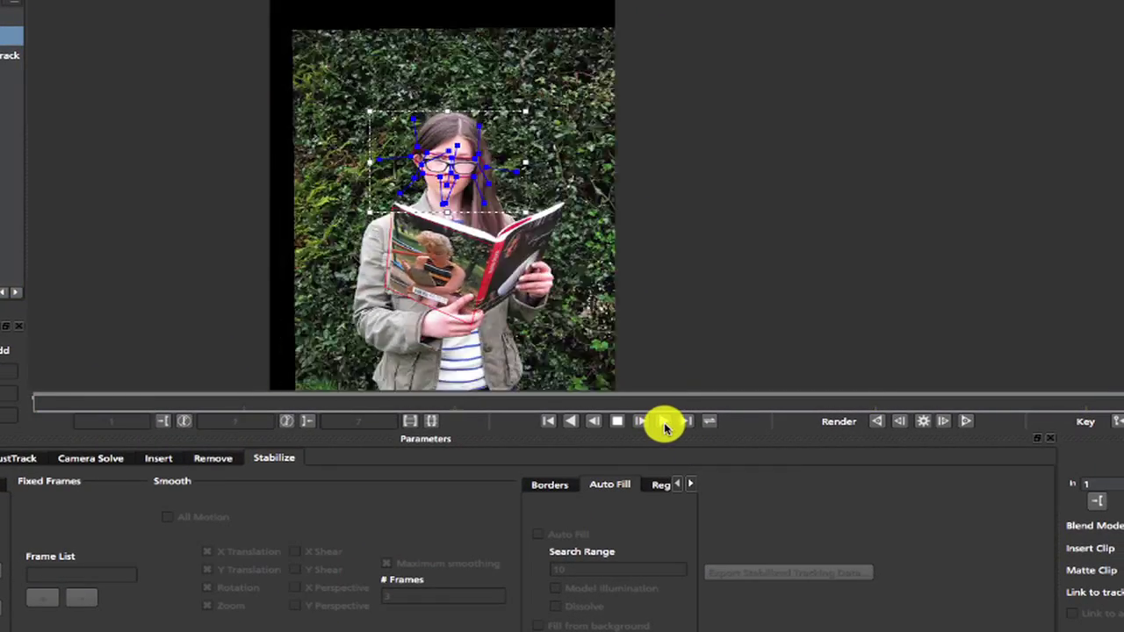
{"action": "left_click", "coordinate": [615, 423]}
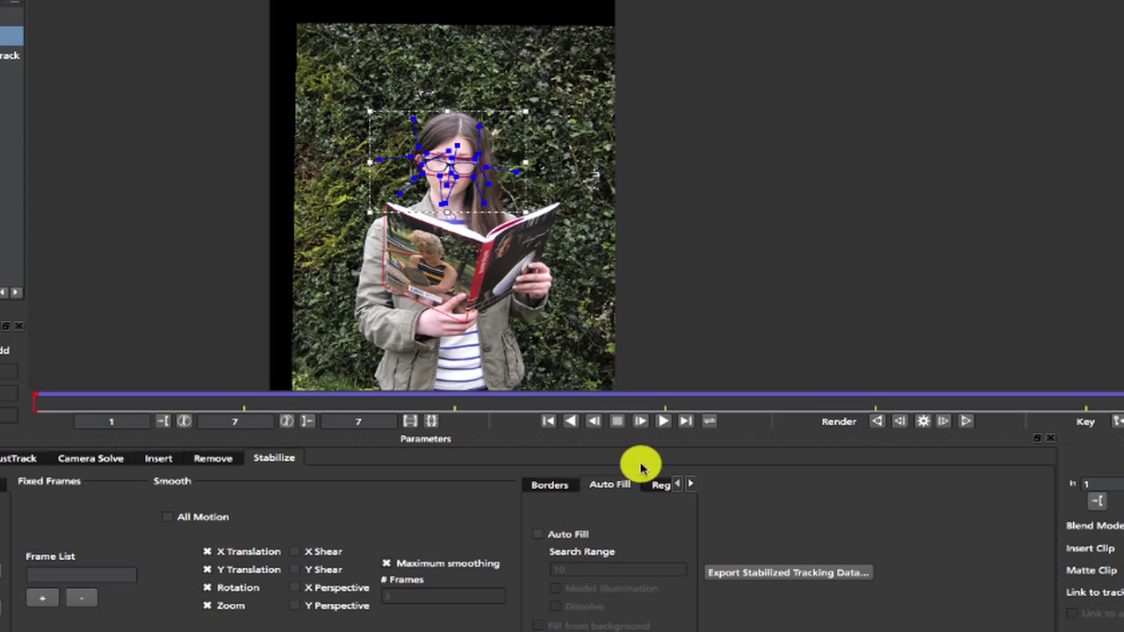
{"action": "left_click", "coordinate": [841, 574]}
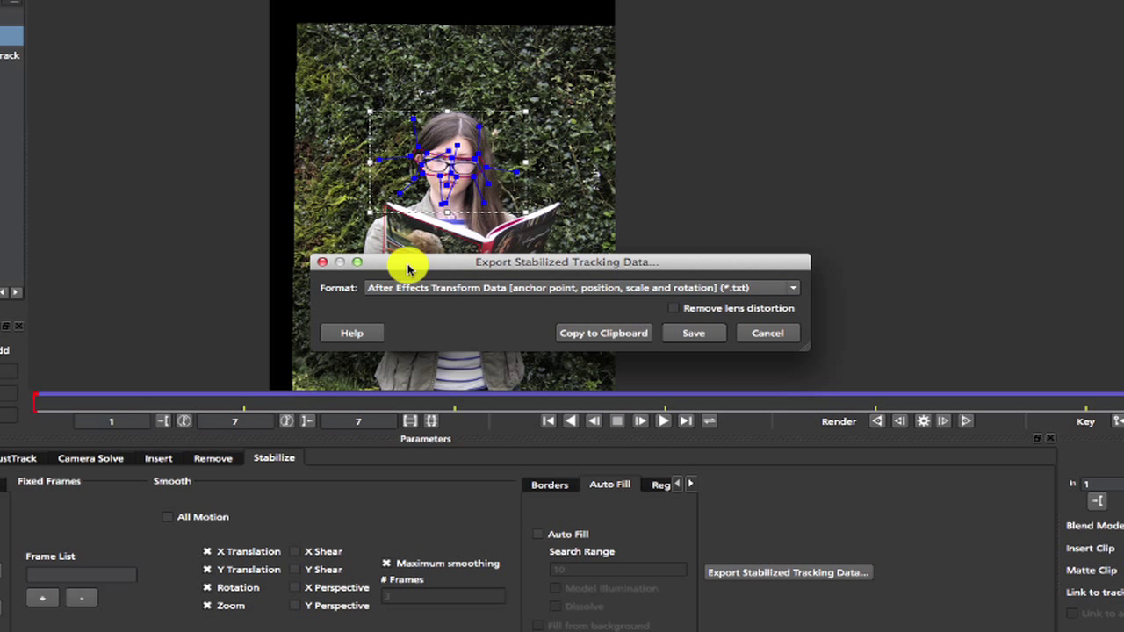
{"action": "left_click", "coordinate": [605, 333]}
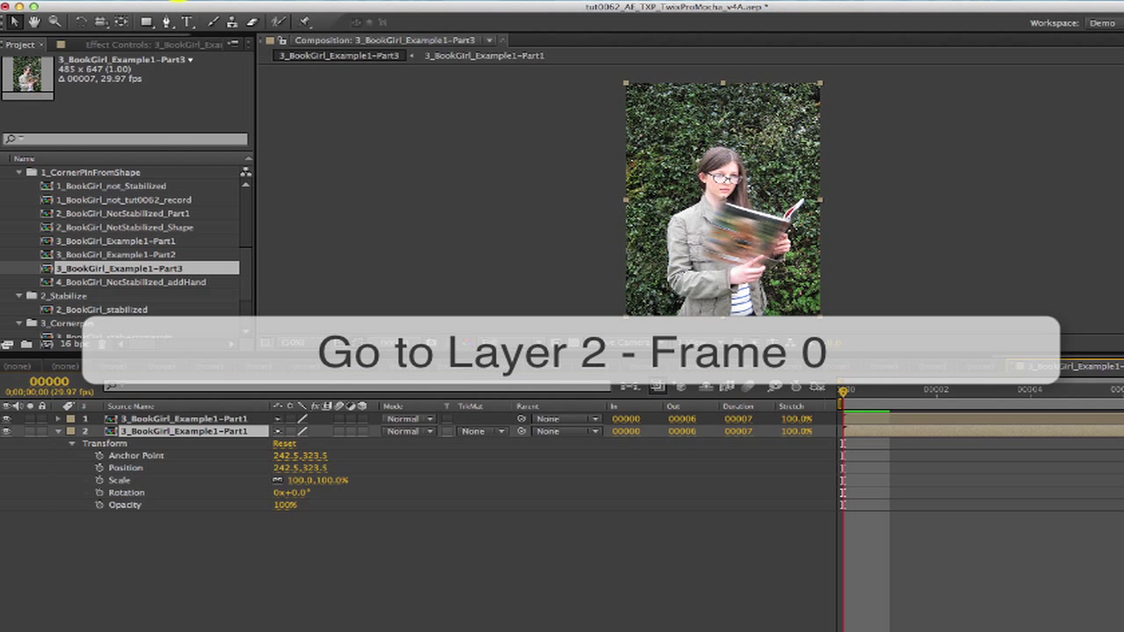
- Paste the stabilizing keyframes onto layer 2, hide layer 1, and preview the steadied footage
{"action": "left_click", "coordinate": [180, 1]}
{"action": "left_click", "coordinate": [198, 103]}
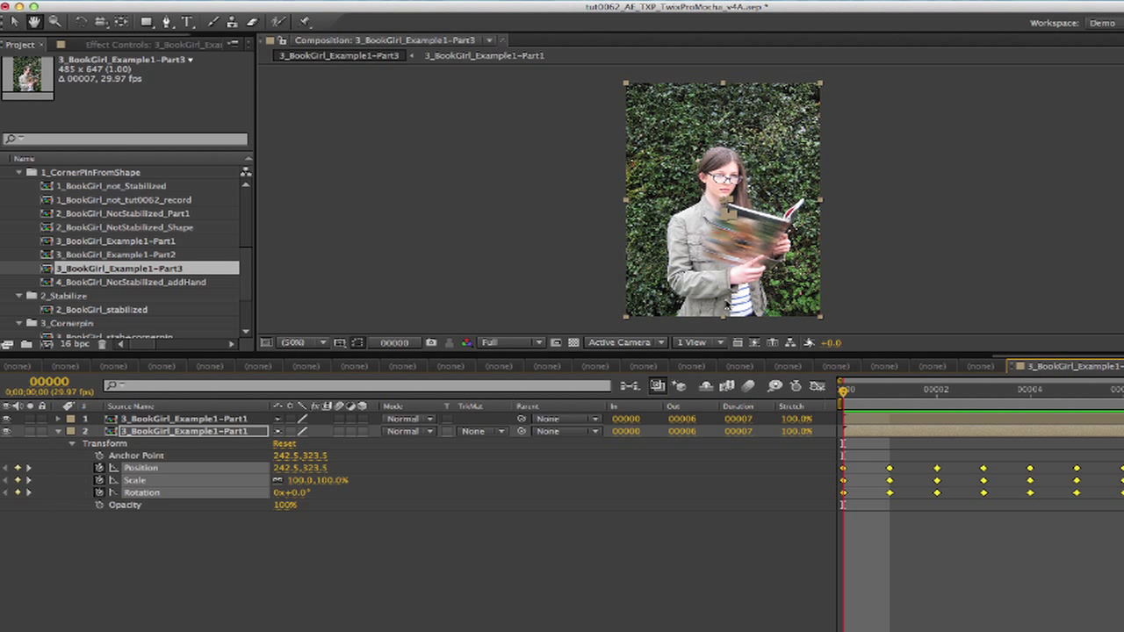
{"action": "key", "text": "End"}
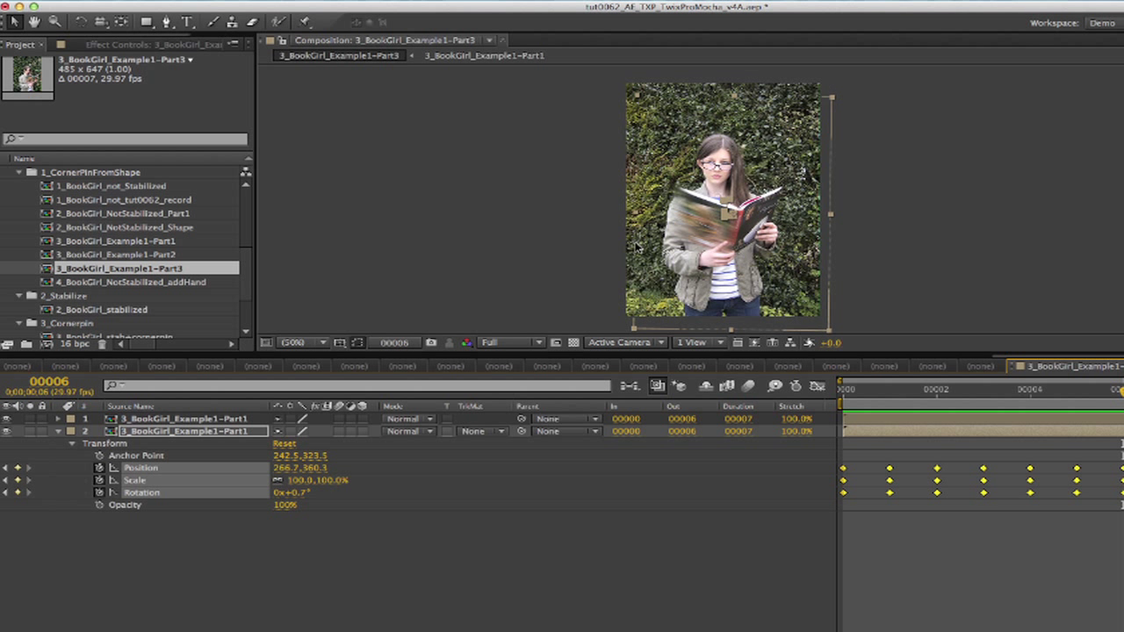
{"action": "left_click", "coordinate": [7, 421]}
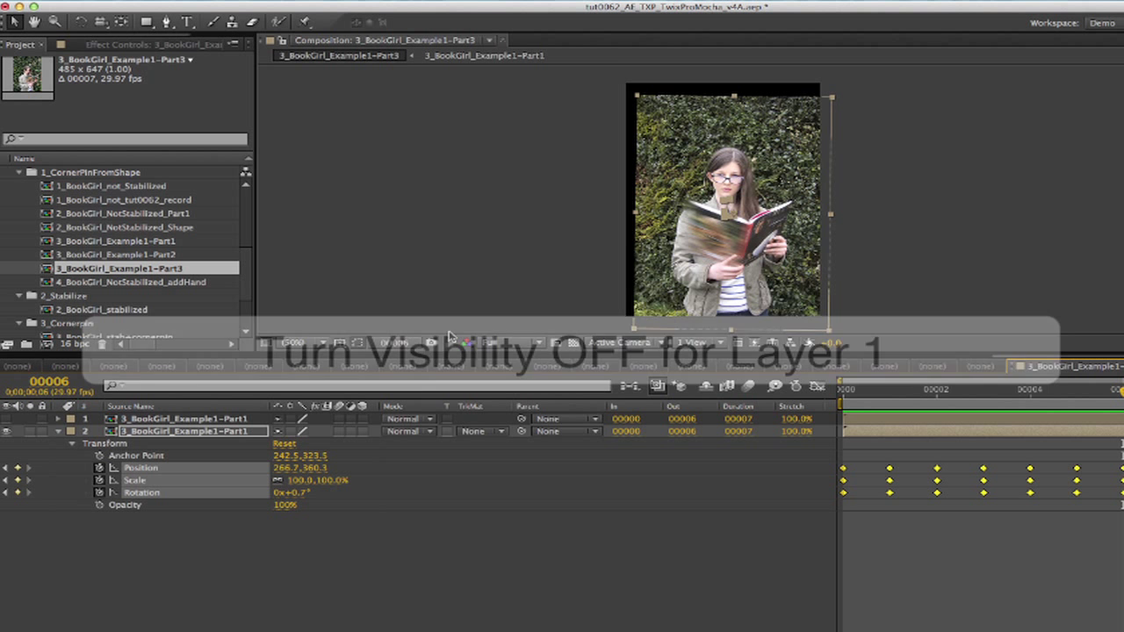
{"action": "key", "text": "space"}
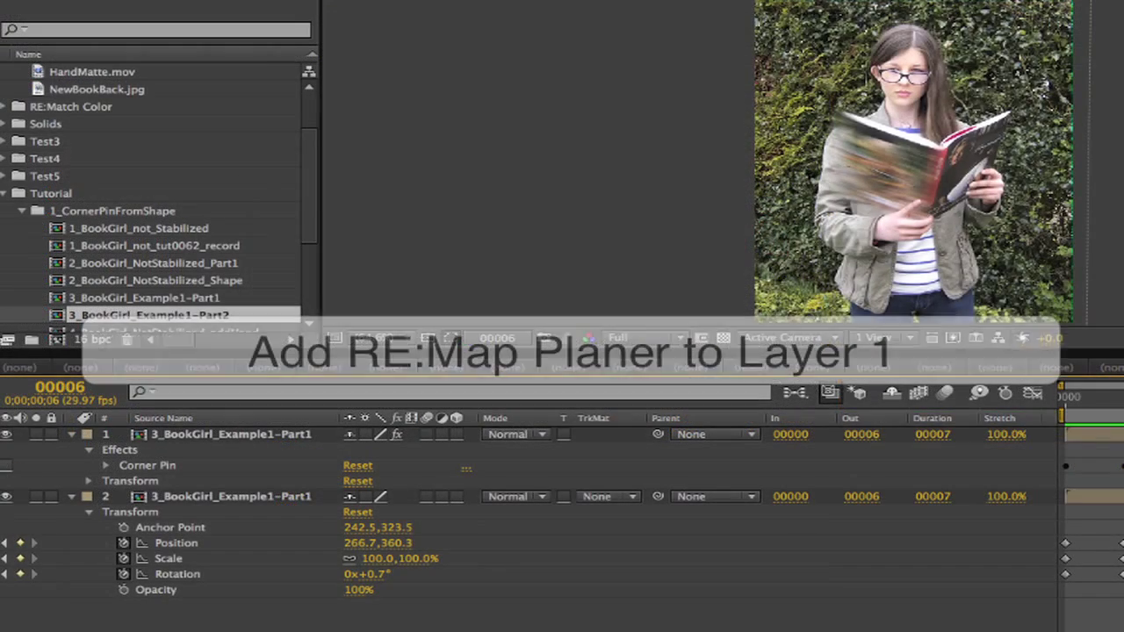
- Apply RE:Map Planar in Project (Corner Pin) mode with Deep Blue Solid 1 Comp 1 as source
{"action": "left_click", "coordinate": [279, 430]}
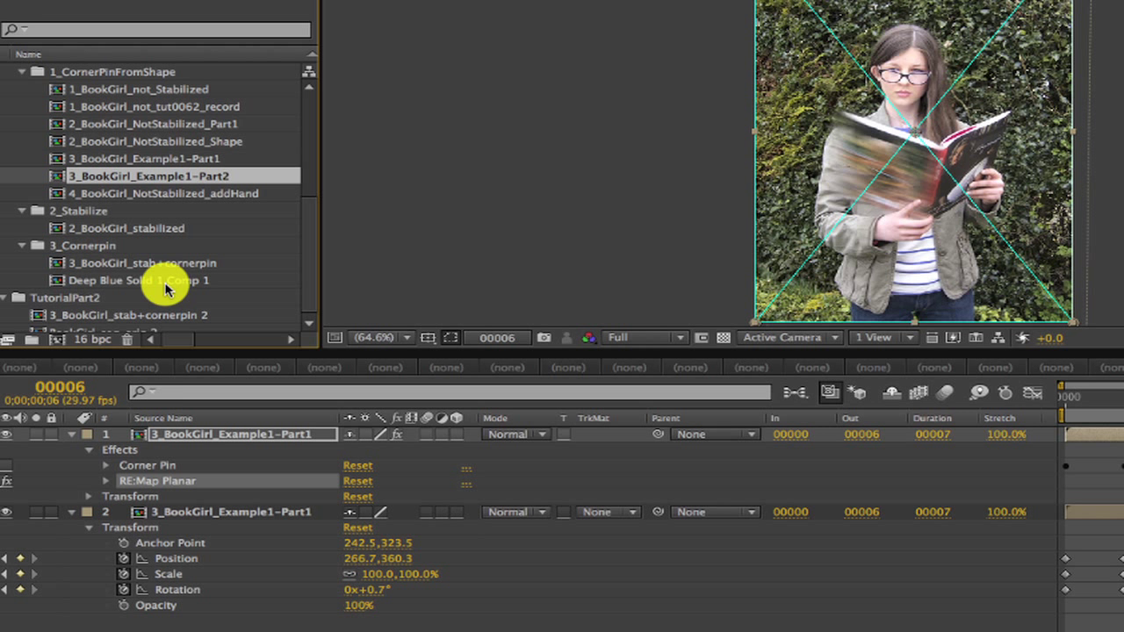
{"action": "left_click_drag", "start_coordinate": [167, 286], "coordinate": [156, 432]}
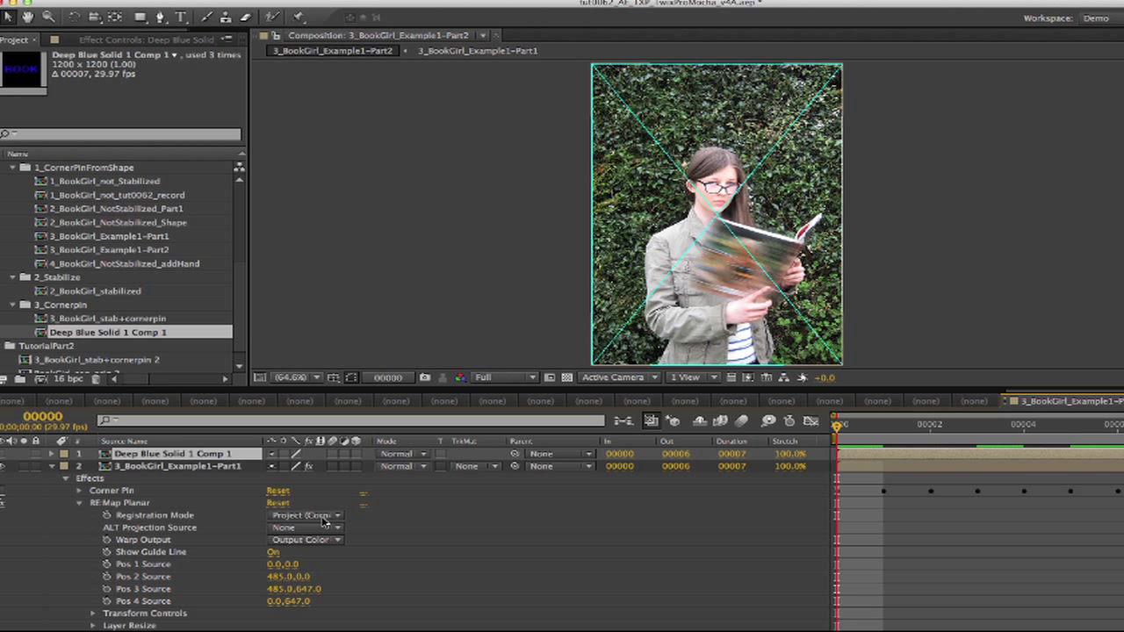
{"action": "left_click", "coordinate": [323, 522]}
{"action": "left_click", "coordinate": [325, 546]}
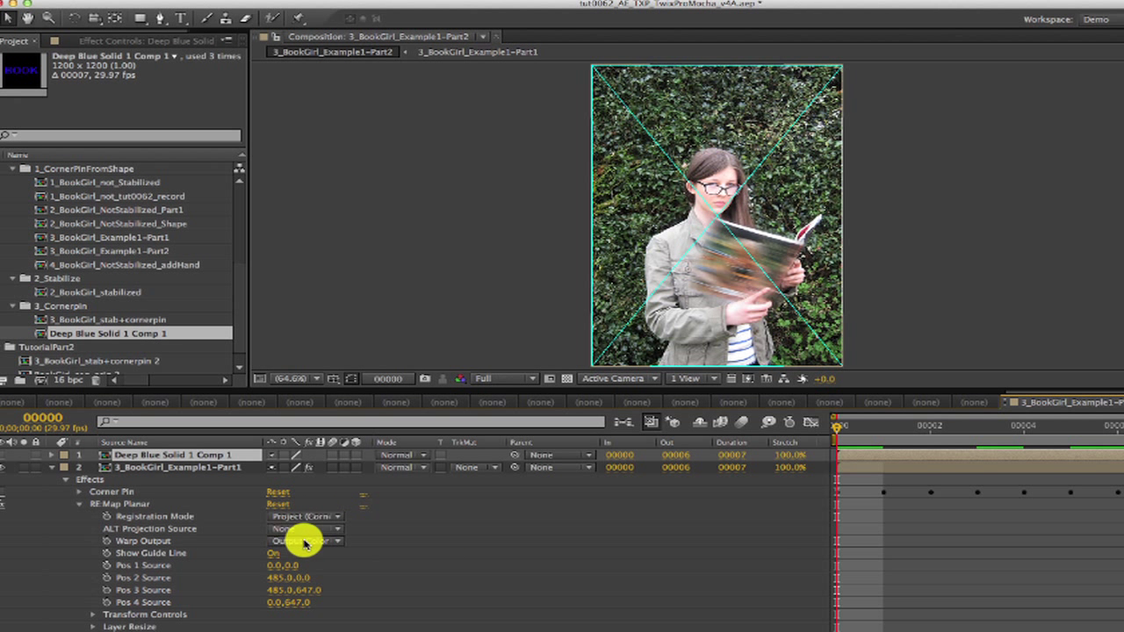
{"action": "left_click", "coordinate": [282, 532]}
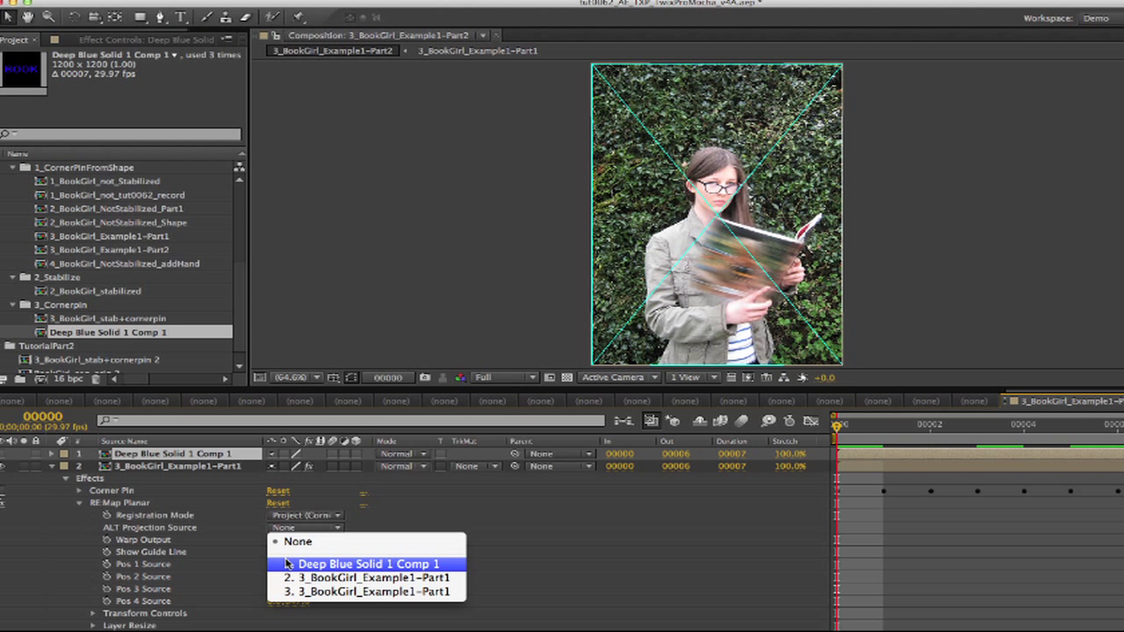
{"action": "left_click", "coordinate": [287, 564]}
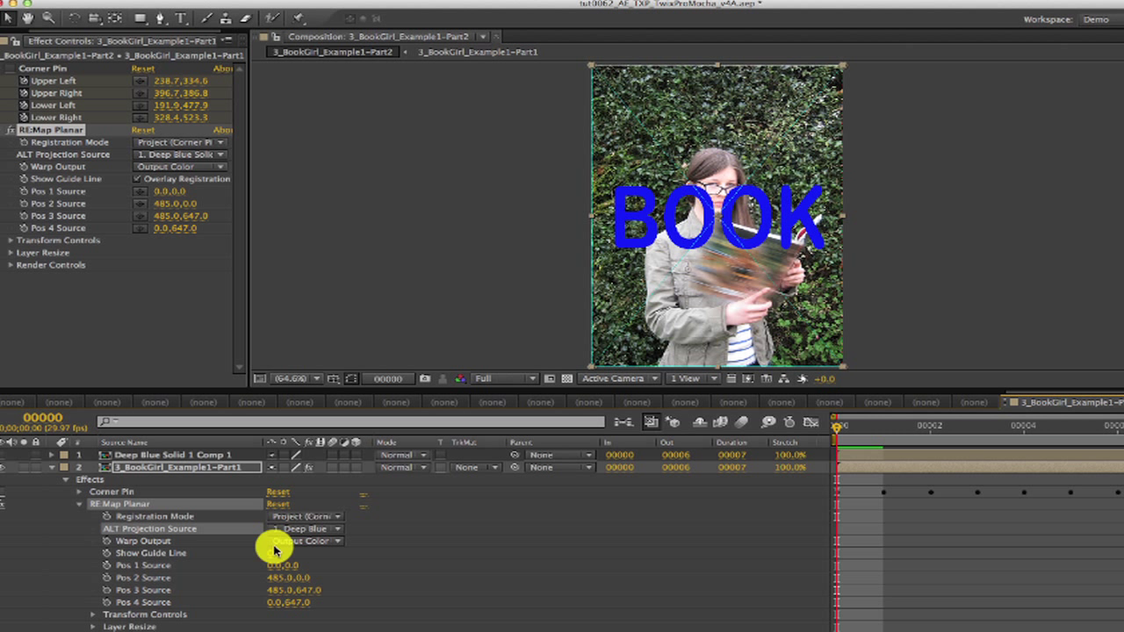
- Add expressions to RE:Map Planar's Pos 1–4 Source properties
{"action": "left_click", "coordinate": [178, 568]}
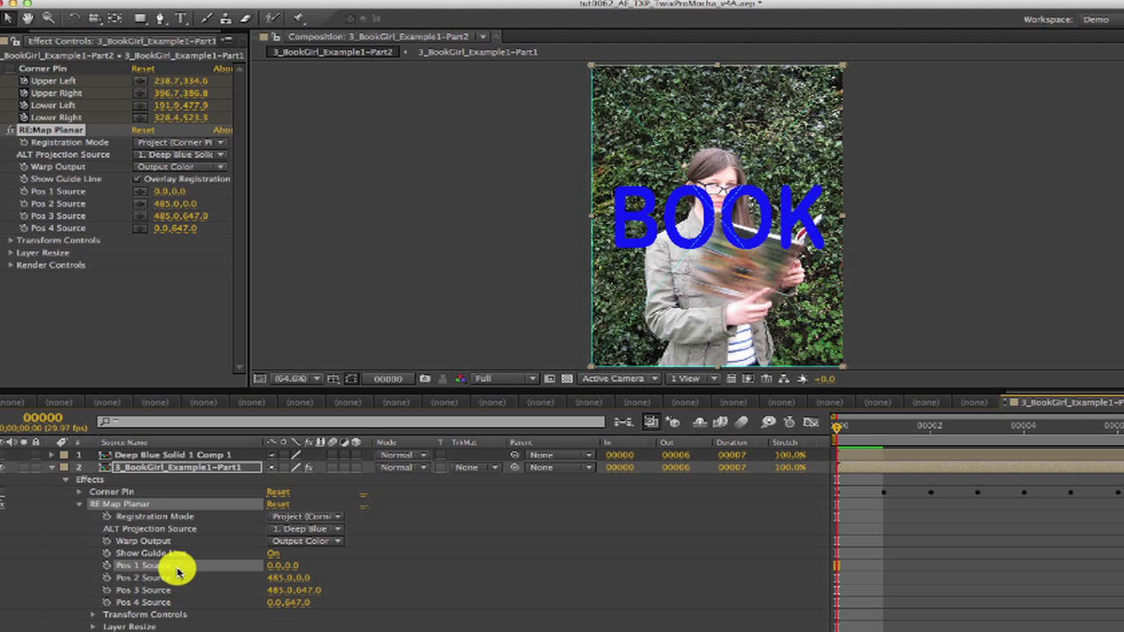
{"action": "left_click", "coordinate": [171, 603], "text": "shift"}
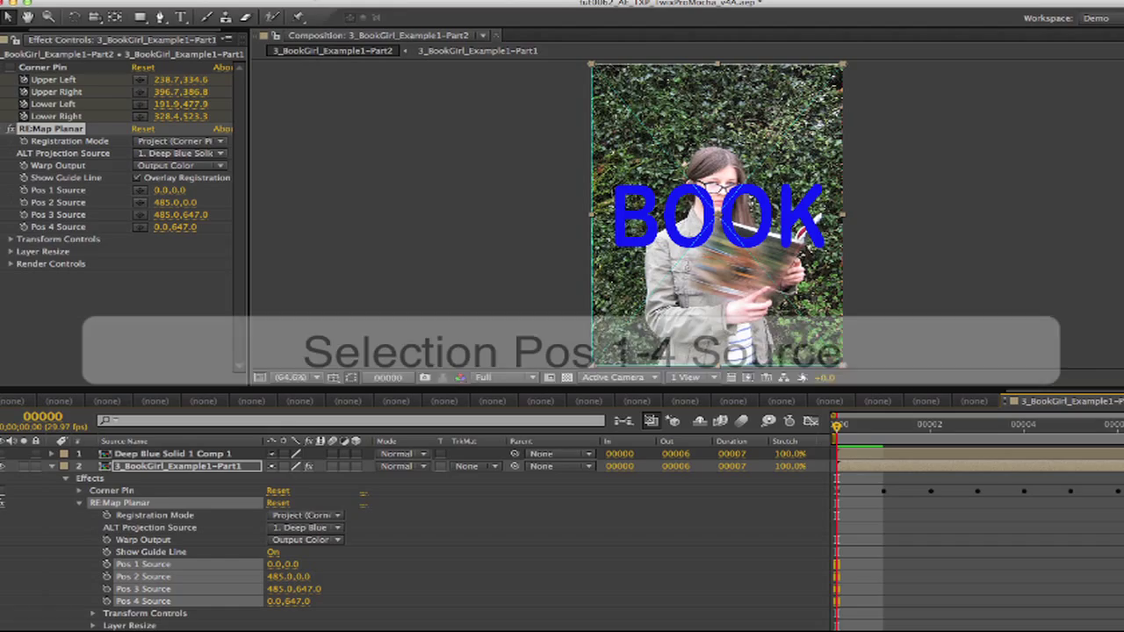
{"action": "left_click", "coordinate": [399, 0]}
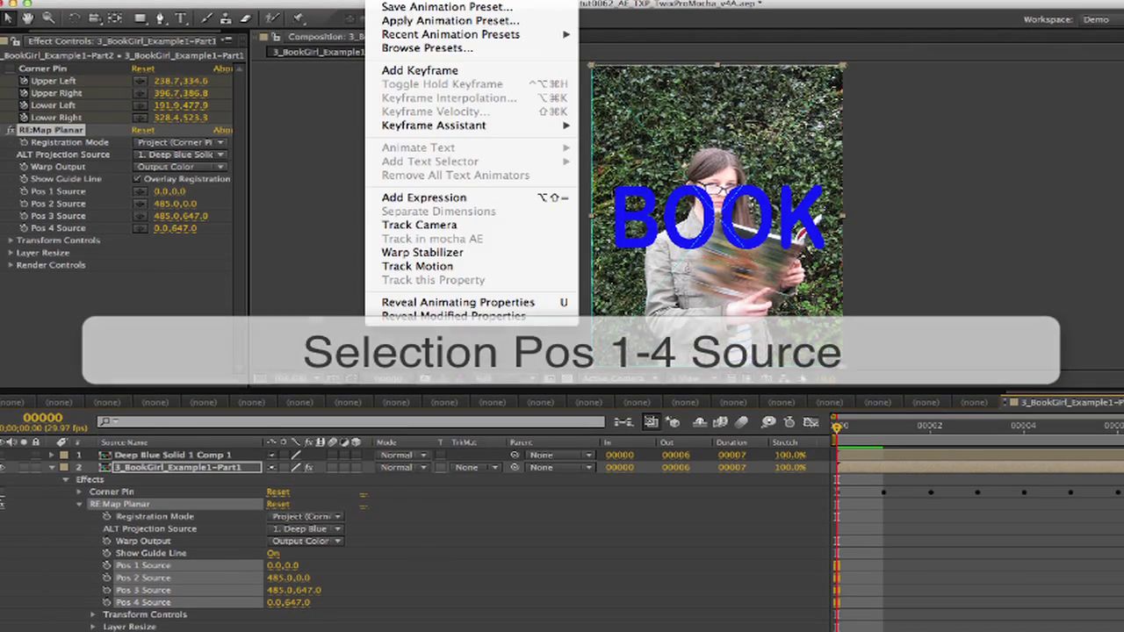
{"action": "left_click", "coordinate": [465, 196]}
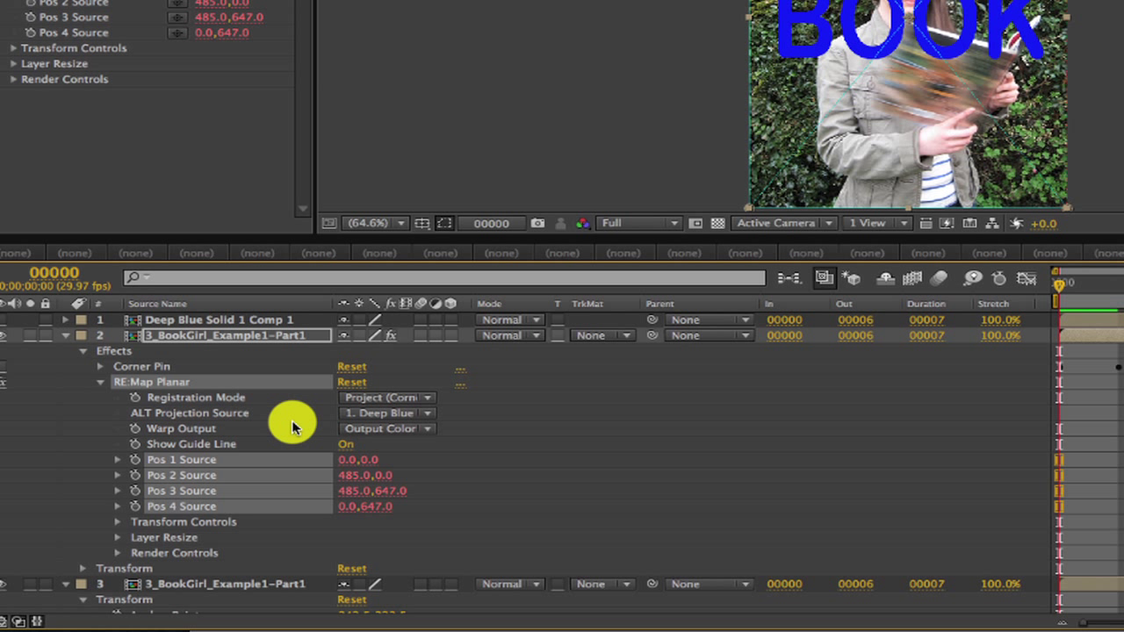
{"action": "left_click", "coordinate": [112, 463]}
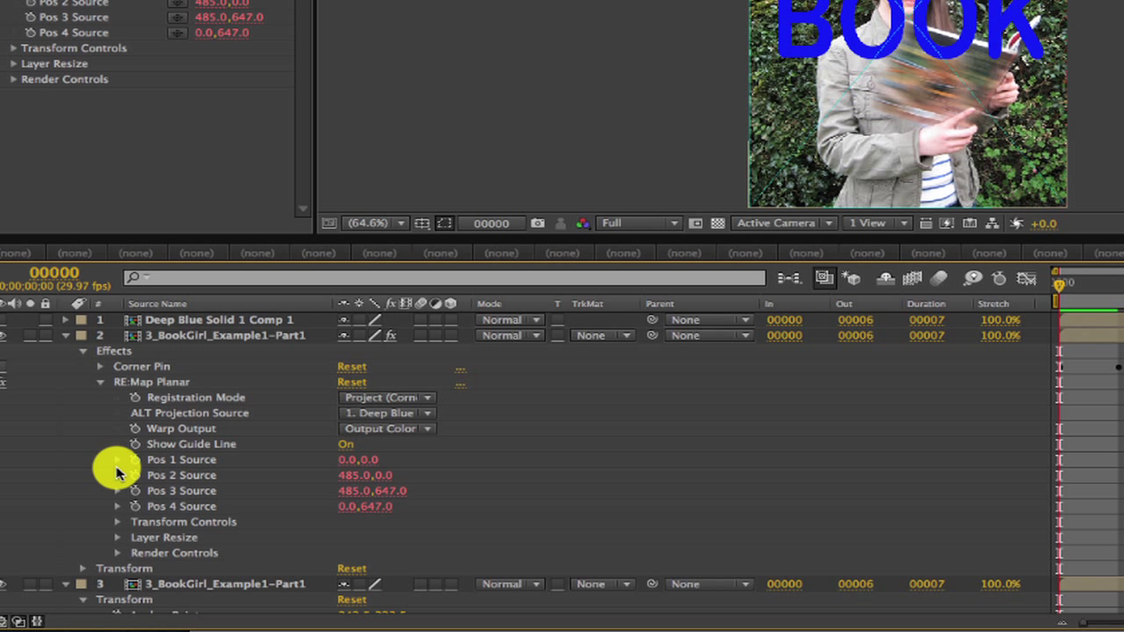
{"action": "left_click", "coordinate": [175, 459]}
{"action": "left_click", "coordinate": [181, 504], "text": "shift"}
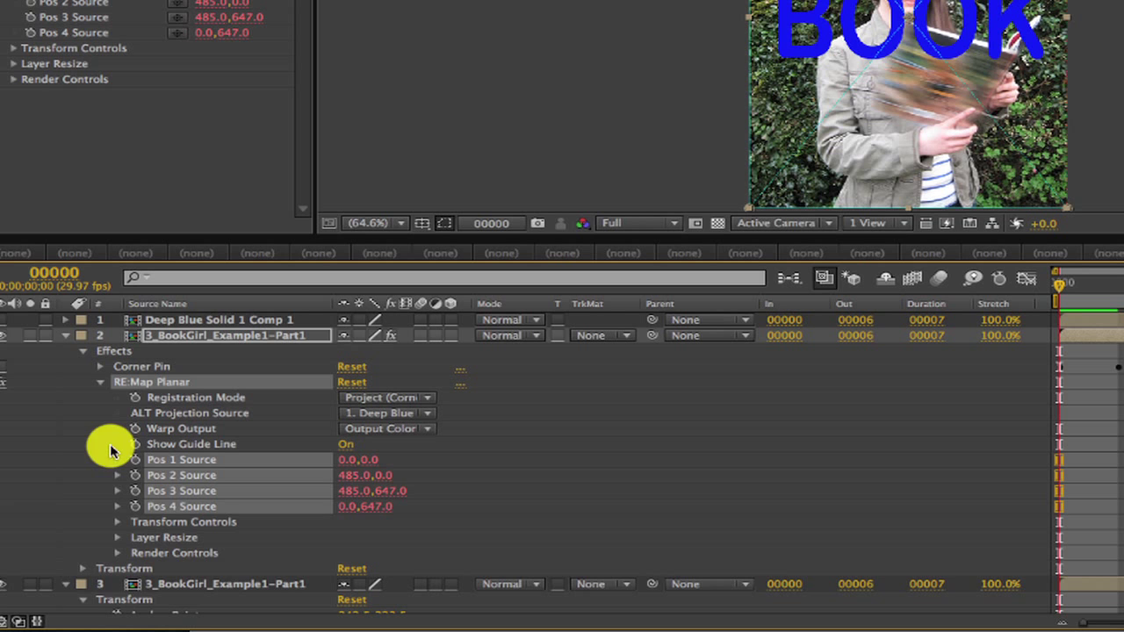
{"action": "key", "text": "alt+shift+equal"}
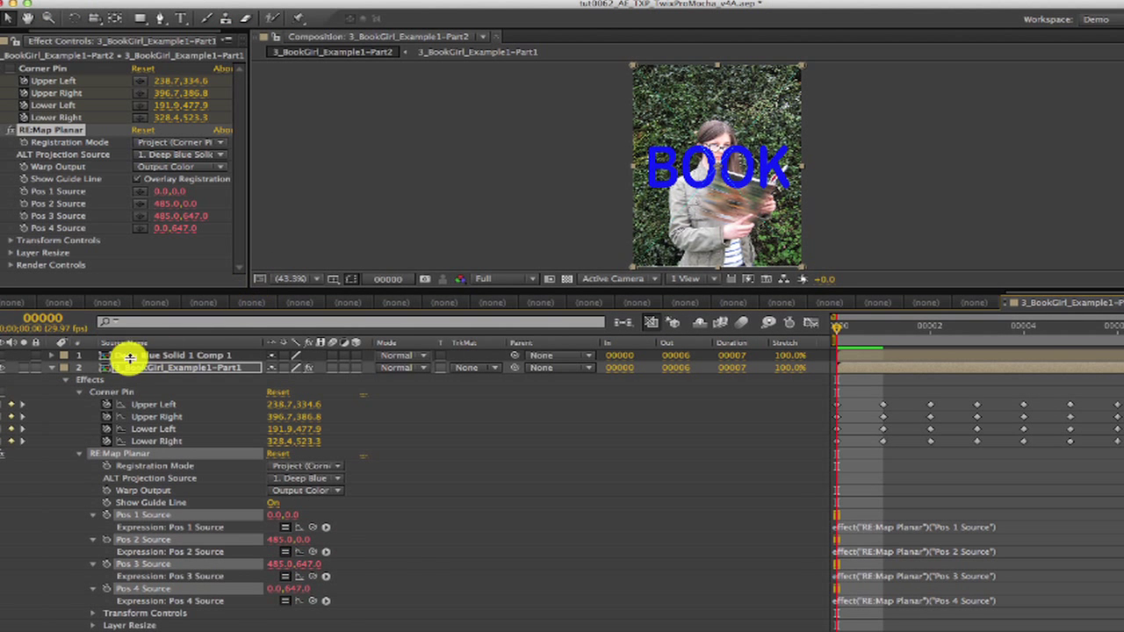
{"action": "key", "text": "Page_Down"}
- Pick-whip Pos 1–4 Source to Corner Pin Upper Left, Upper Right, Lower Right and Lower Left
{"action": "left_click_drag", "start_coordinate": [312, 526], "coordinate": [177, 406]}
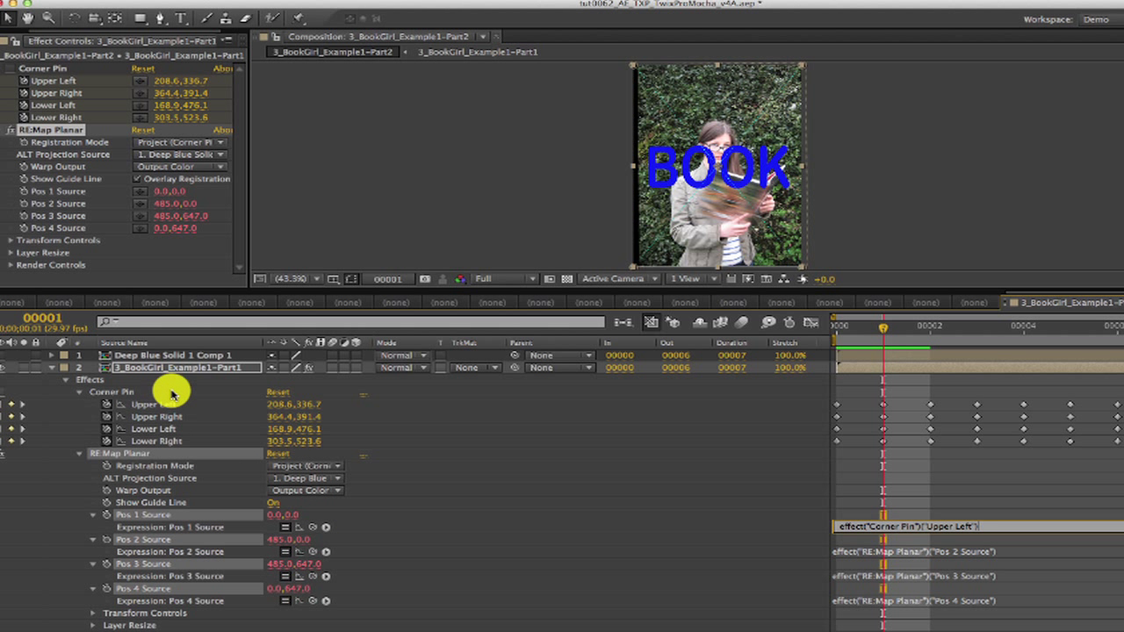
{"action": "left_click", "coordinate": [313, 553]}
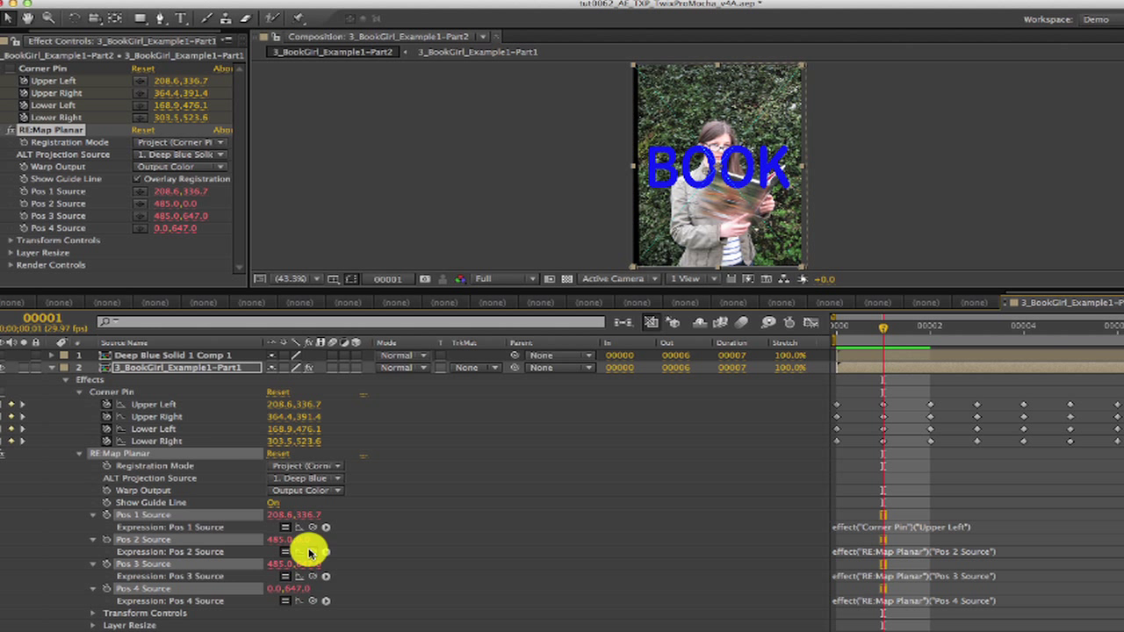
{"action": "left_click_drag", "start_coordinate": [312, 551], "coordinate": [176, 416]}
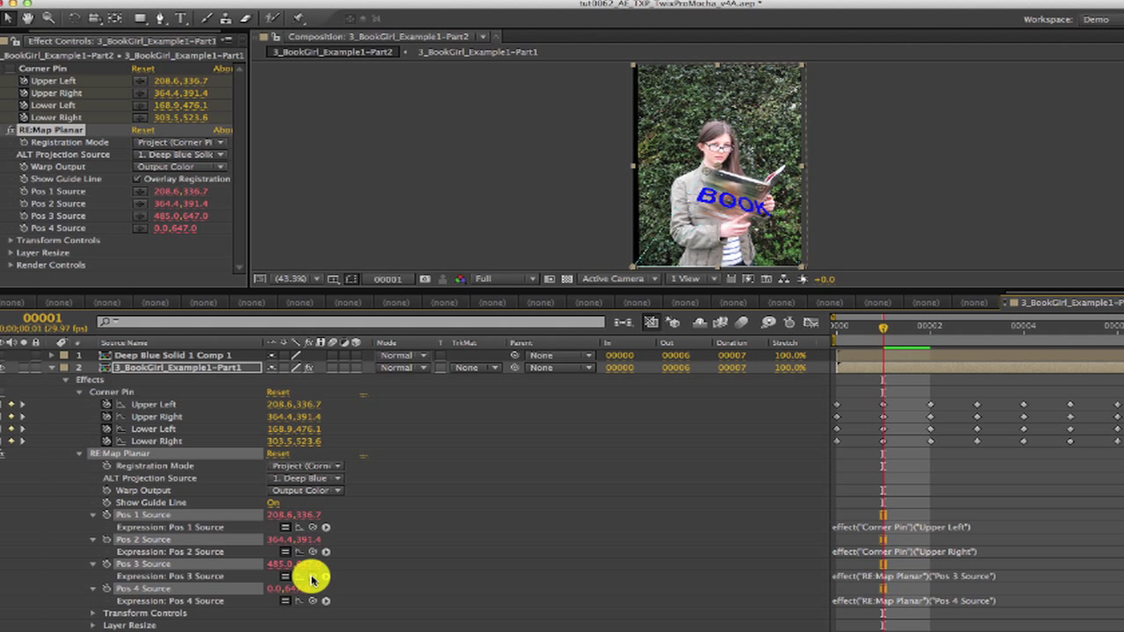
{"action": "left_click_drag", "start_coordinate": [313, 578], "coordinate": [172, 445]}
{"action": "left_click_drag", "start_coordinate": [312, 601], "coordinate": [162, 429]}
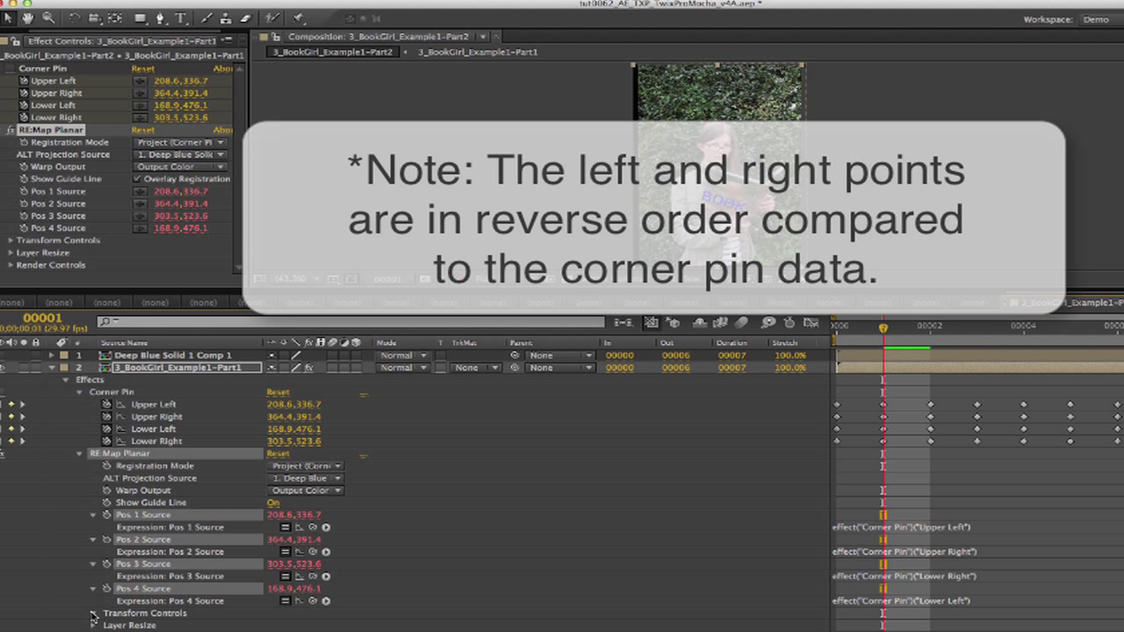
{"action": "left_click", "coordinate": [165, 624]}
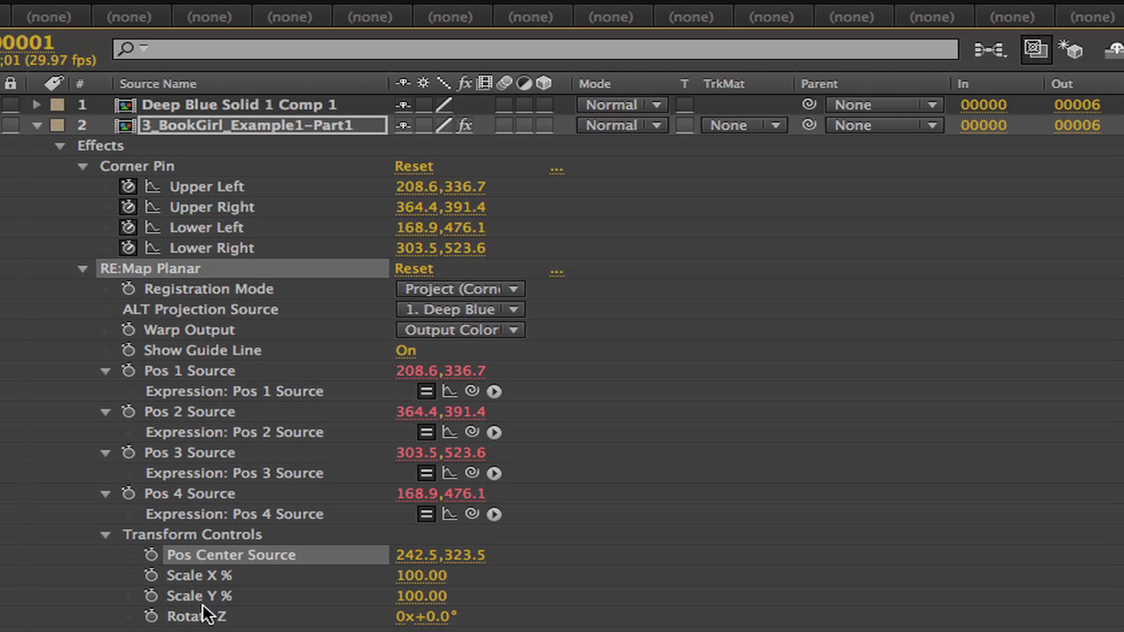
- Add expressions to RE:Map Planar's four Transform Controls, including Scale X, Scale Y and Rotate Z
{"action": "left_click", "coordinate": [202, 616], "text": "shift"}
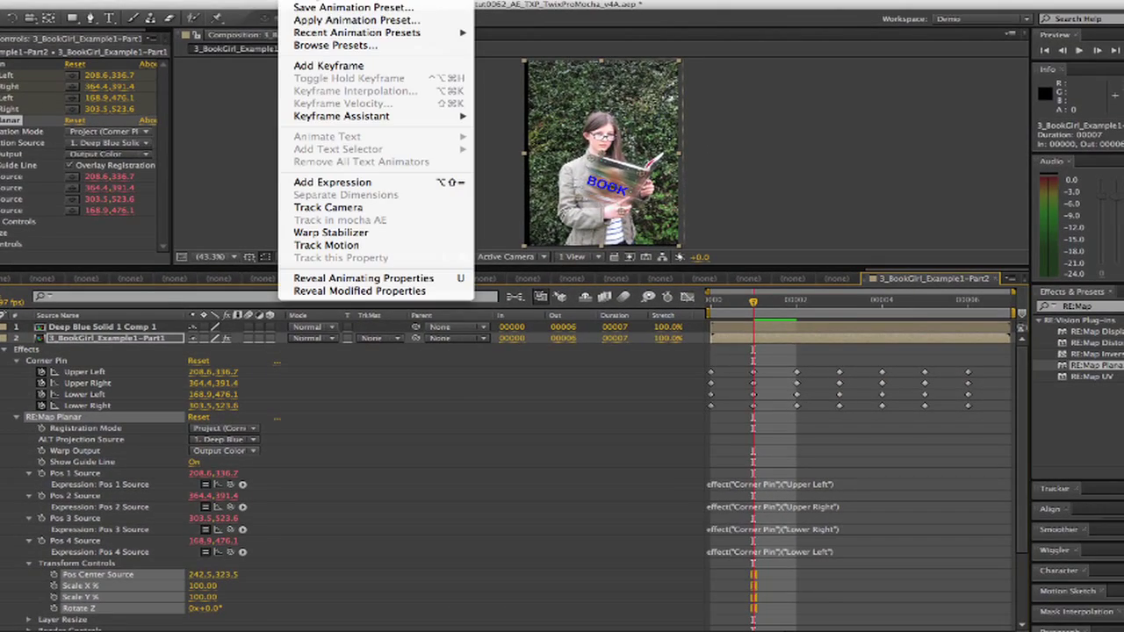
{"action": "left_click", "coordinate": [390, 182]}
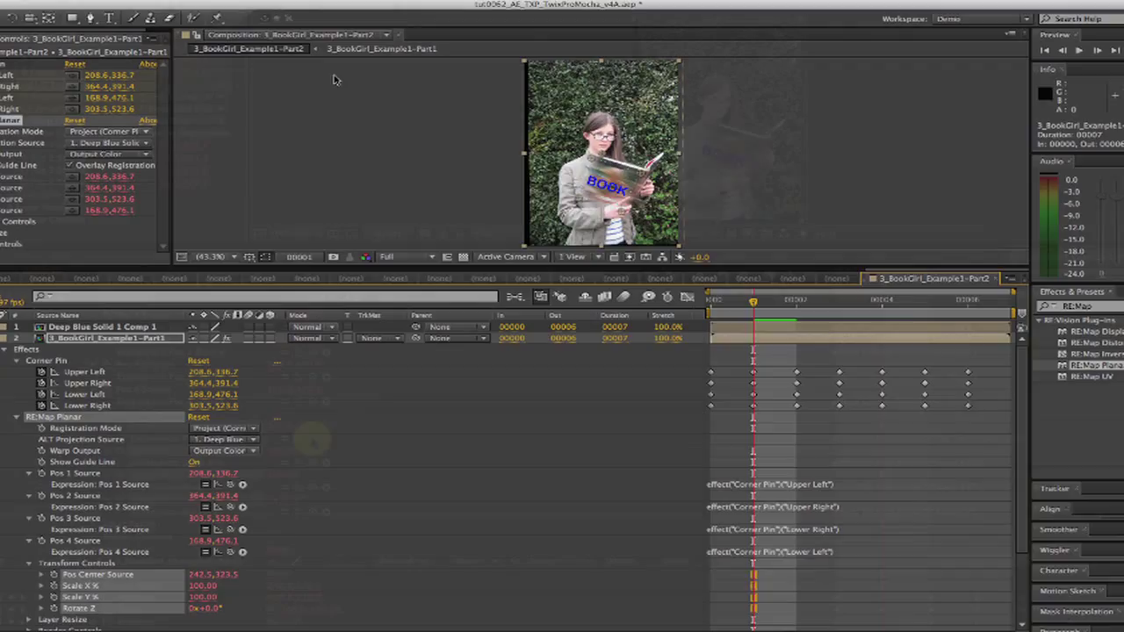
{"action": "scroll", "coordinate": [232, 444], "scroll_direction": "down", "scroll_amount": 5}
- Pick-whip Pos Center Source, Scale X, Scale Y and Rotate Z to layer 3's Position, Scale and Rotation
{"action": "left_click_drag", "start_coordinate": [232, 443], "coordinate": [86, 572]}
{"action": "left_click_drag", "start_coordinate": [153, 578], "coordinate": [140, 597]}
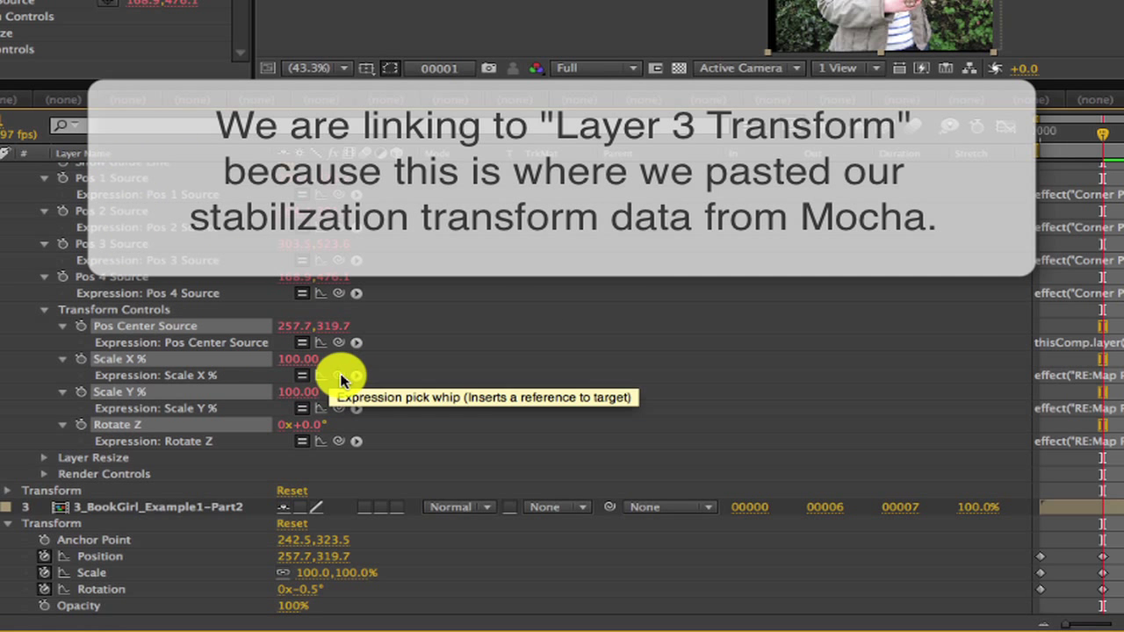
{"action": "left_click_drag", "start_coordinate": [338, 375], "coordinate": [301, 575]}
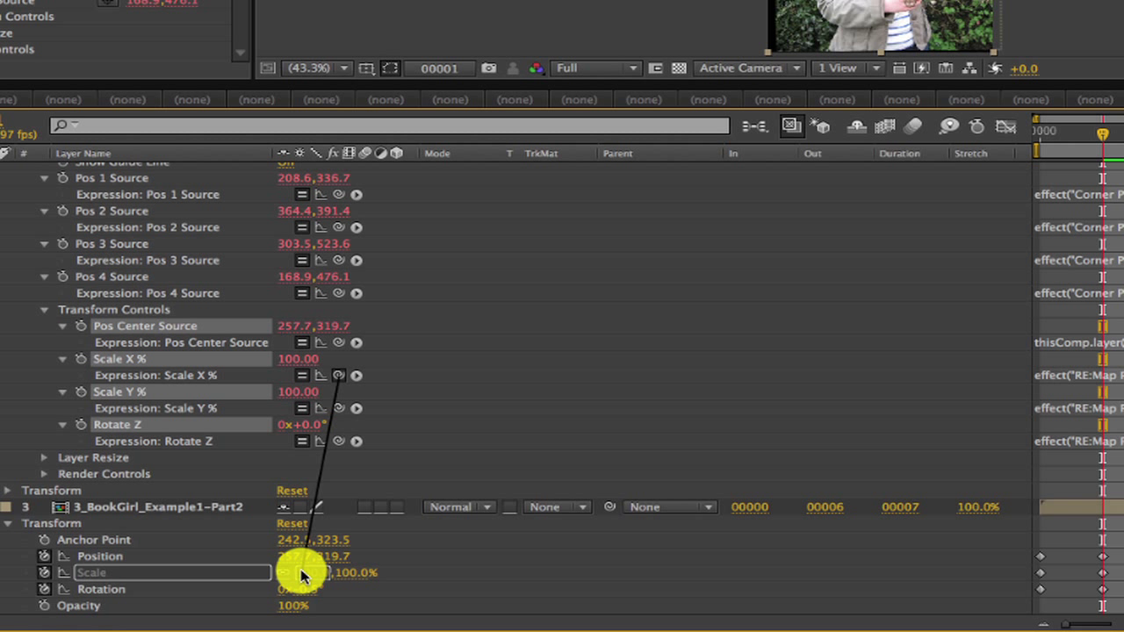
{"action": "left_click_drag", "start_coordinate": [301, 575], "coordinate": [303, 572]}
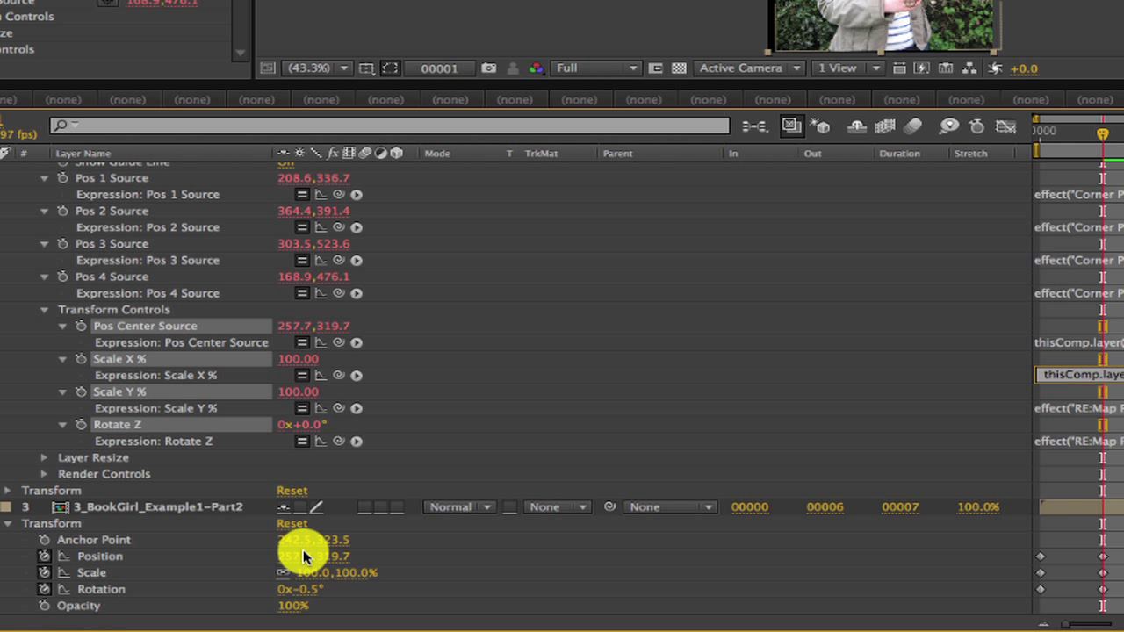
{"action": "left_click_drag", "start_coordinate": [337, 408], "coordinate": [341, 575]}
{"action": "left_click_drag", "start_coordinate": [338, 441], "coordinate": [104, 594]}
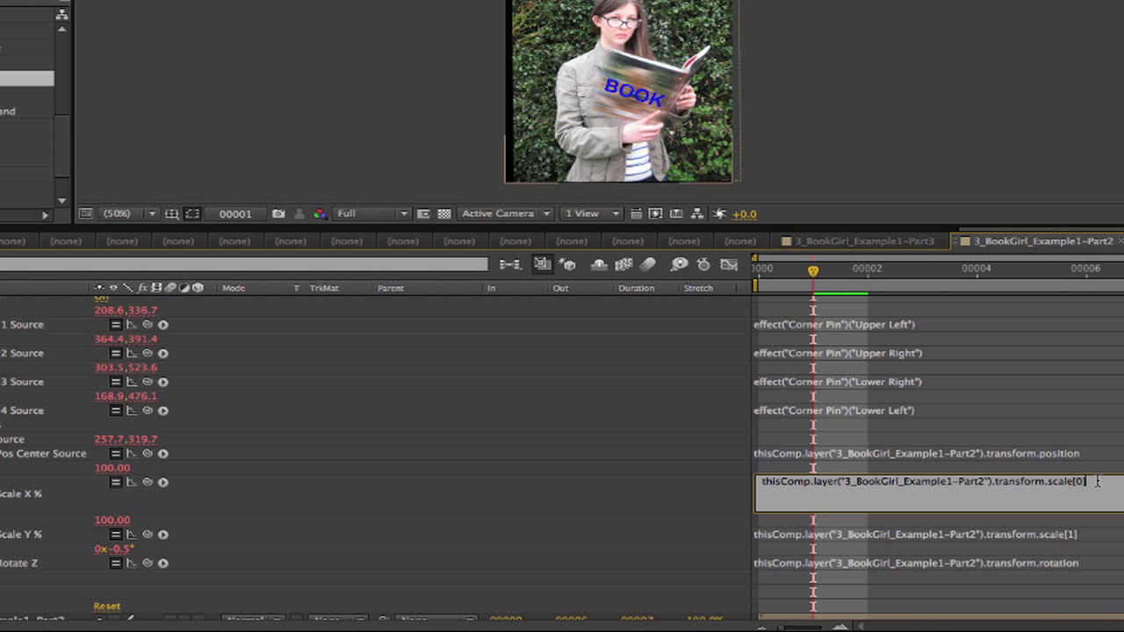
- Multiply the Scale X % expression by 3 so BOOK stretches wider
{"action": "left_click", "coordinate": [1097, 481]}
{"action": "left_click", "coordinate": [1097, 482]}
{"action": "left_click", "coordinate": [1097, 482]}
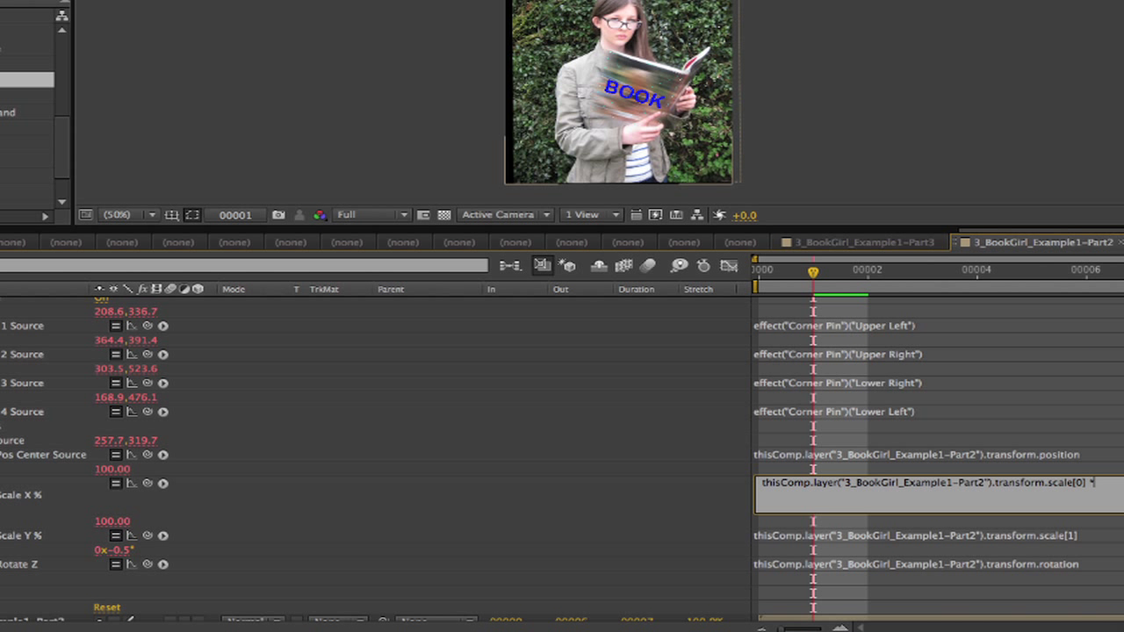
{"action": "left_click", "coordinate": [684, 504]}
- Start appending a '*' multiplier to the end of the Scale Y % expression
{"action": "left_click", "coordinate": [1062, 545]}
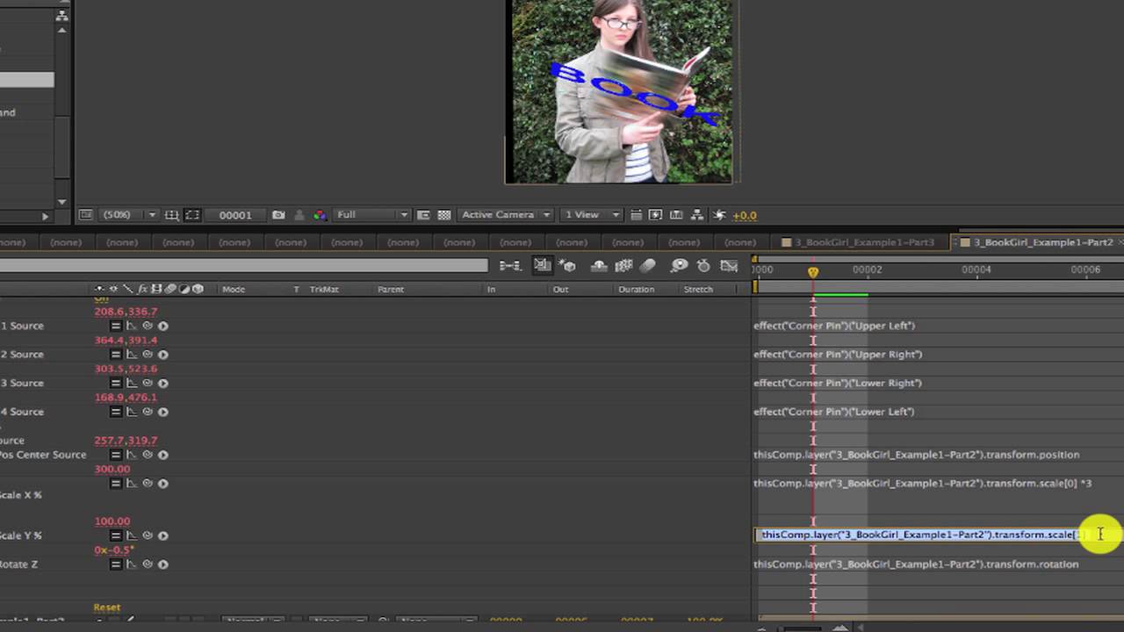
{"action": "left_click", "coordinate": [1093, 534]}
{"action": "type", "text": "*"}
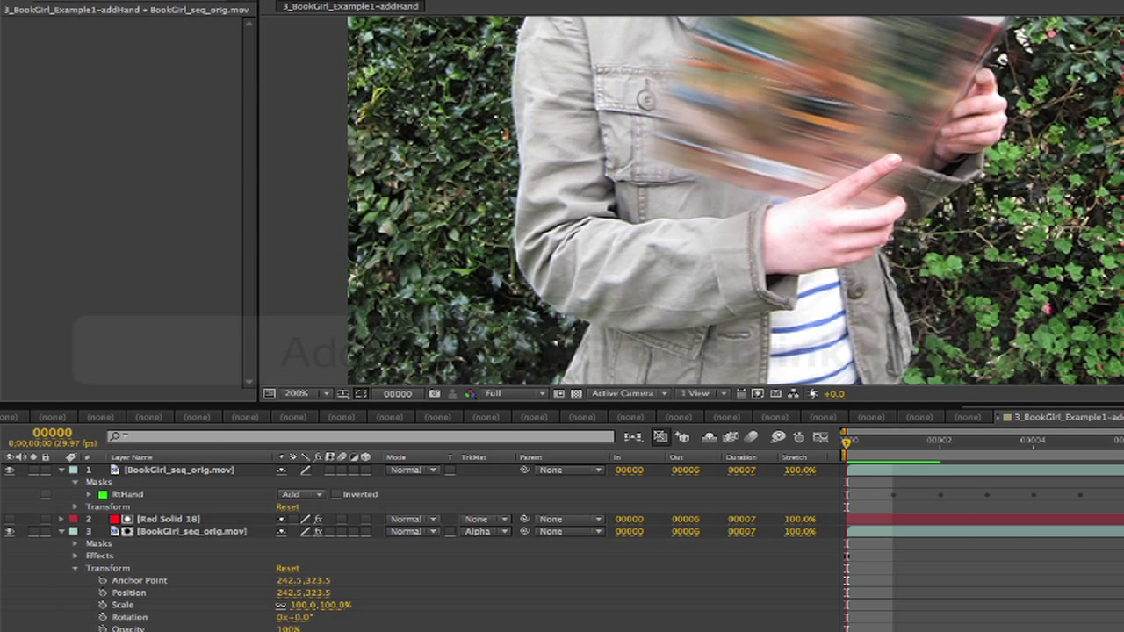
- Apply RE:FILL GrowShrink to the hand-masked footage layer in Shrink OR Grow mode
{"action": "left_click_drag", "start_coordinate": [218, 408], "coordinate": [150, 469]}
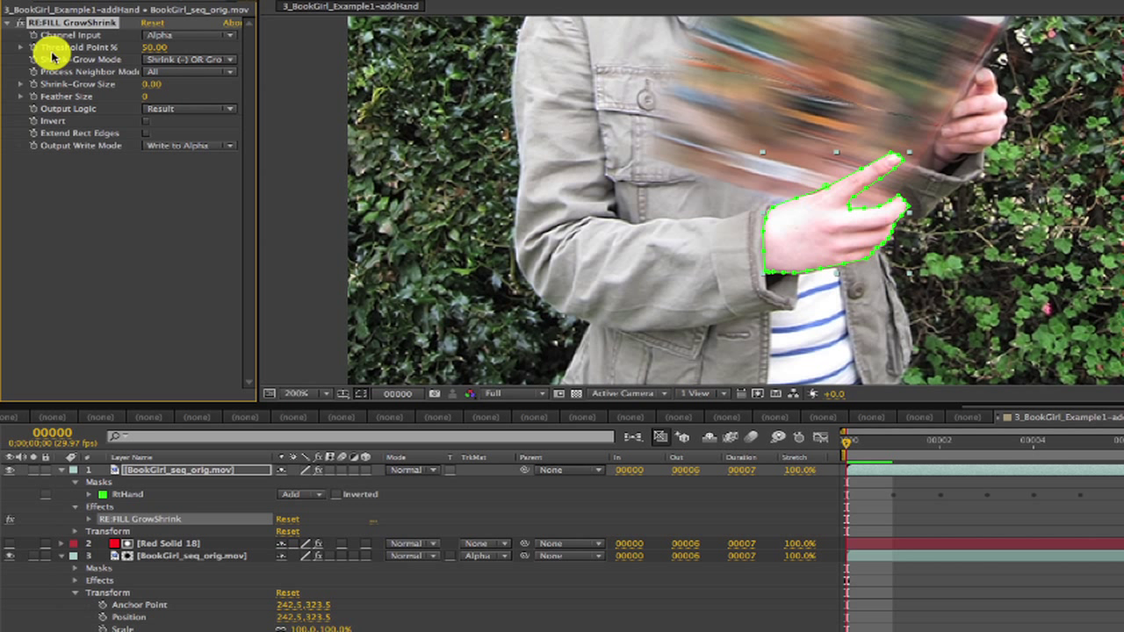
{"action": "left_click", "coordinate": [169, 59]}
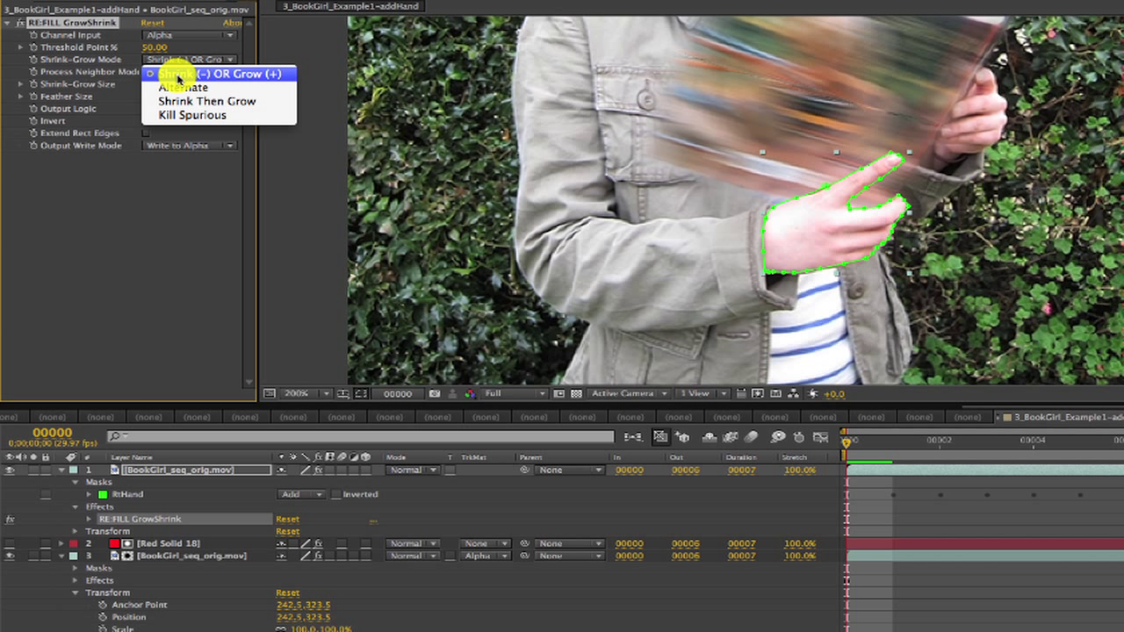
{"action": "left_click", "coordinate": [178, 76]}
- Set Shrink-Grow Size to -0.75 and Feather Size to 2, then select layer 3
{"action": "left_click", "coordinate": [151, 83]}
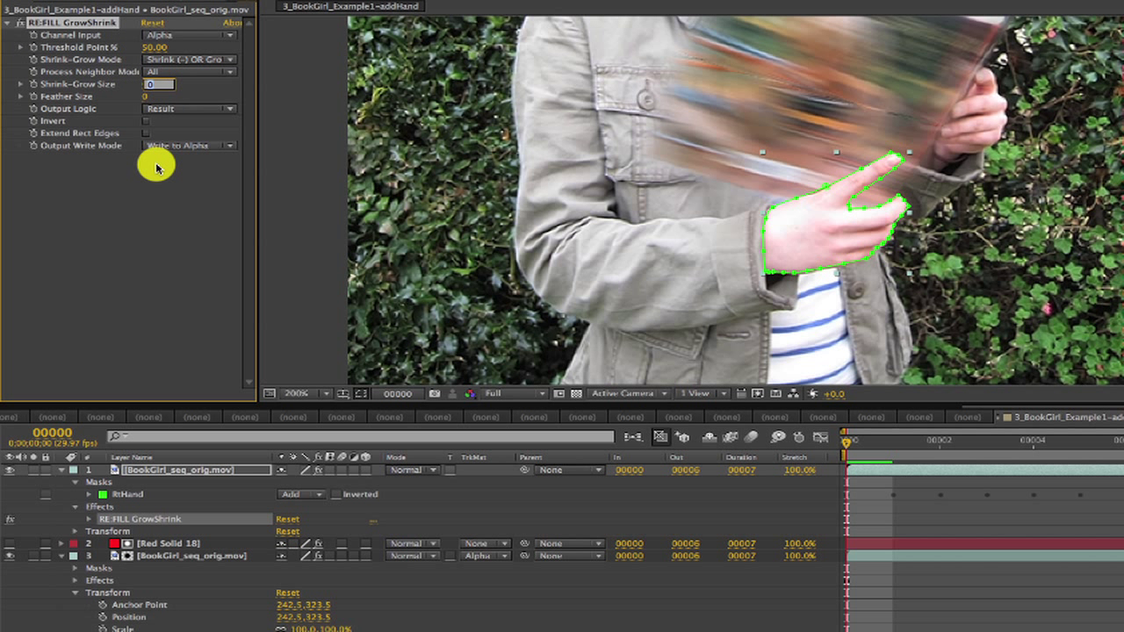
{"action": "key", "text": "super+a"}
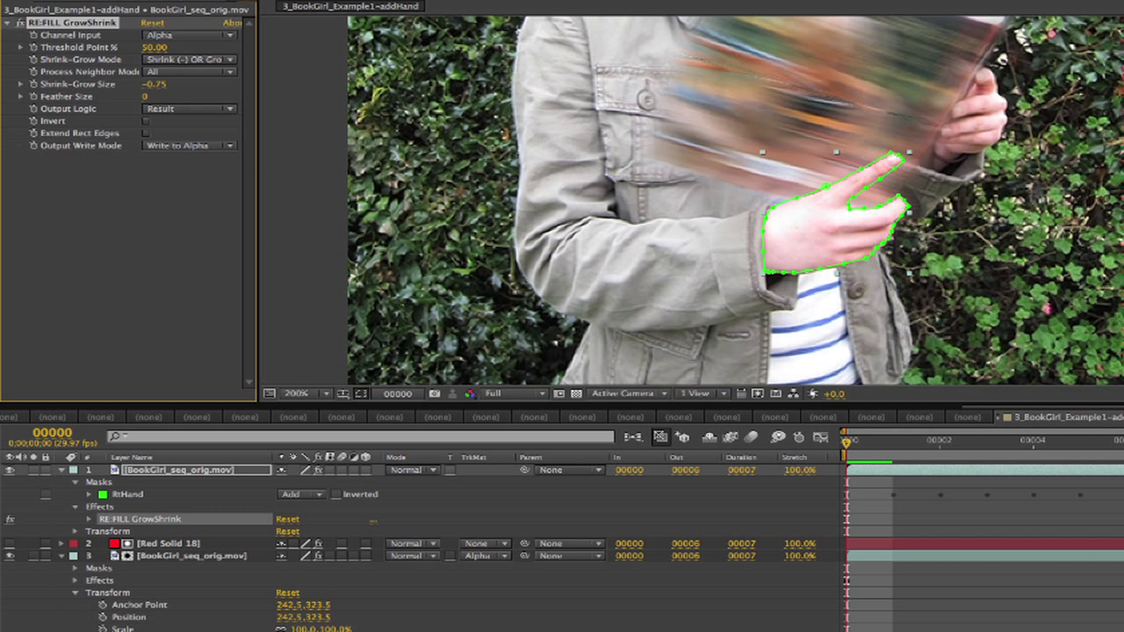
{"action": "left_click", "coordinate": [147, 97]}
{"action": "type", "text": "2"}
{"action": "key", "text": "Return"}
{"action": "left_click", "coordinate": [162, 308]}
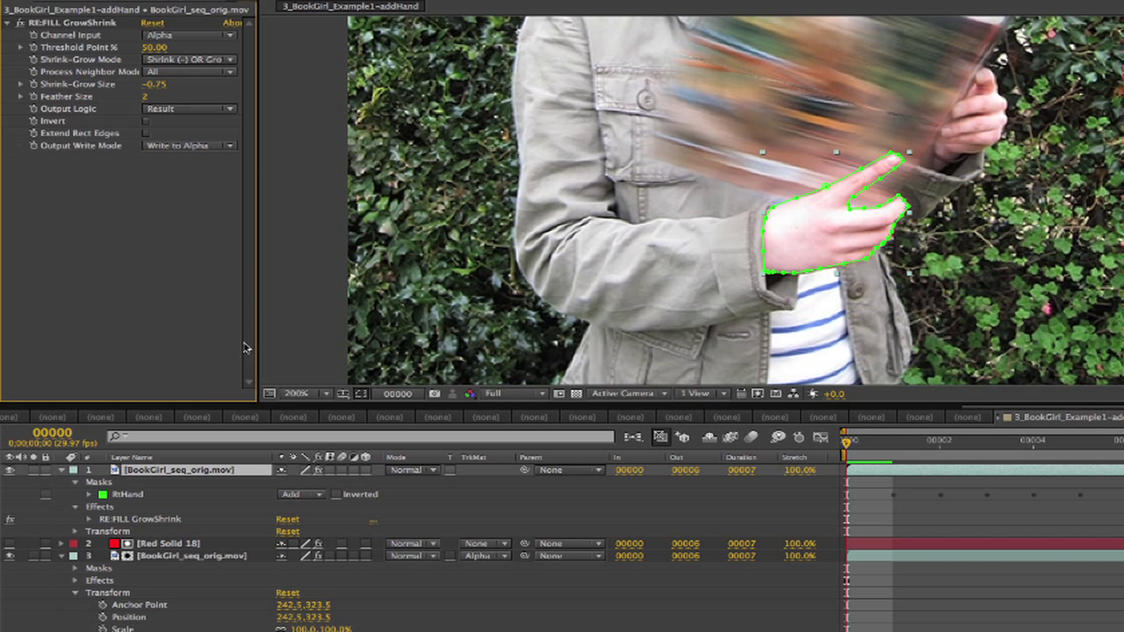
{"action": "left_click", "coordinate": [232, 608]}
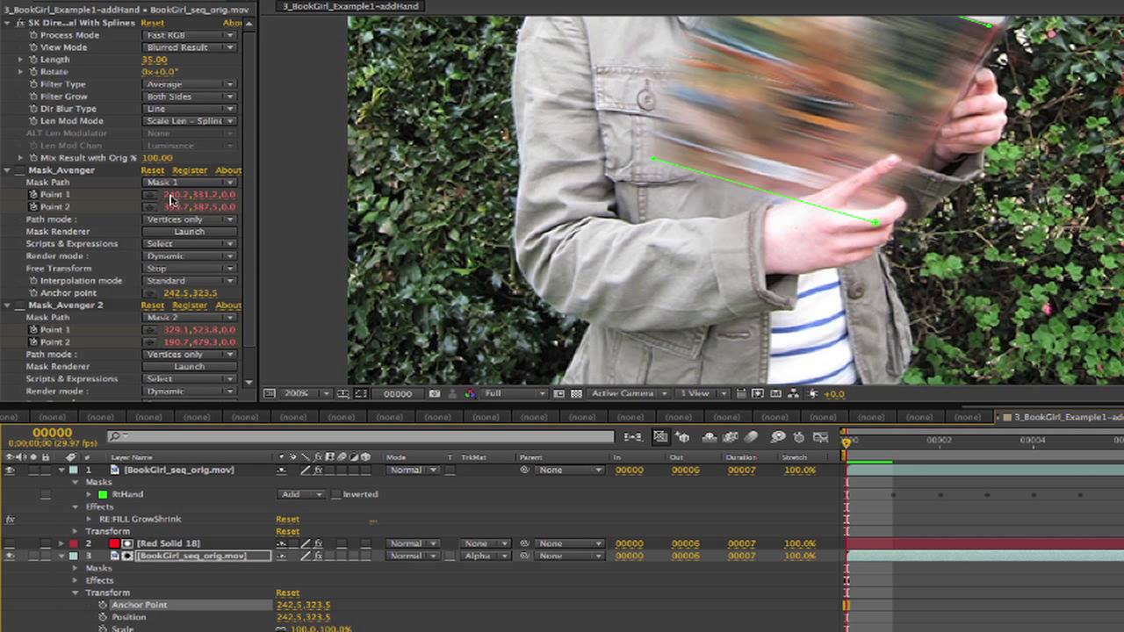
{"action": "left_click", "coordinate": [42, 520]}
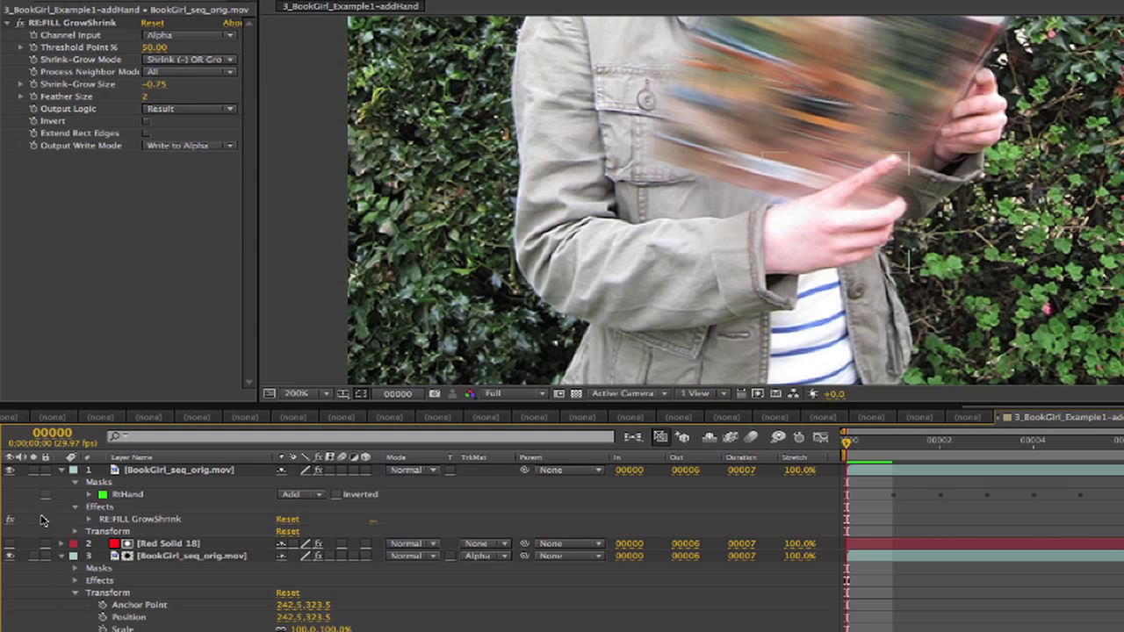